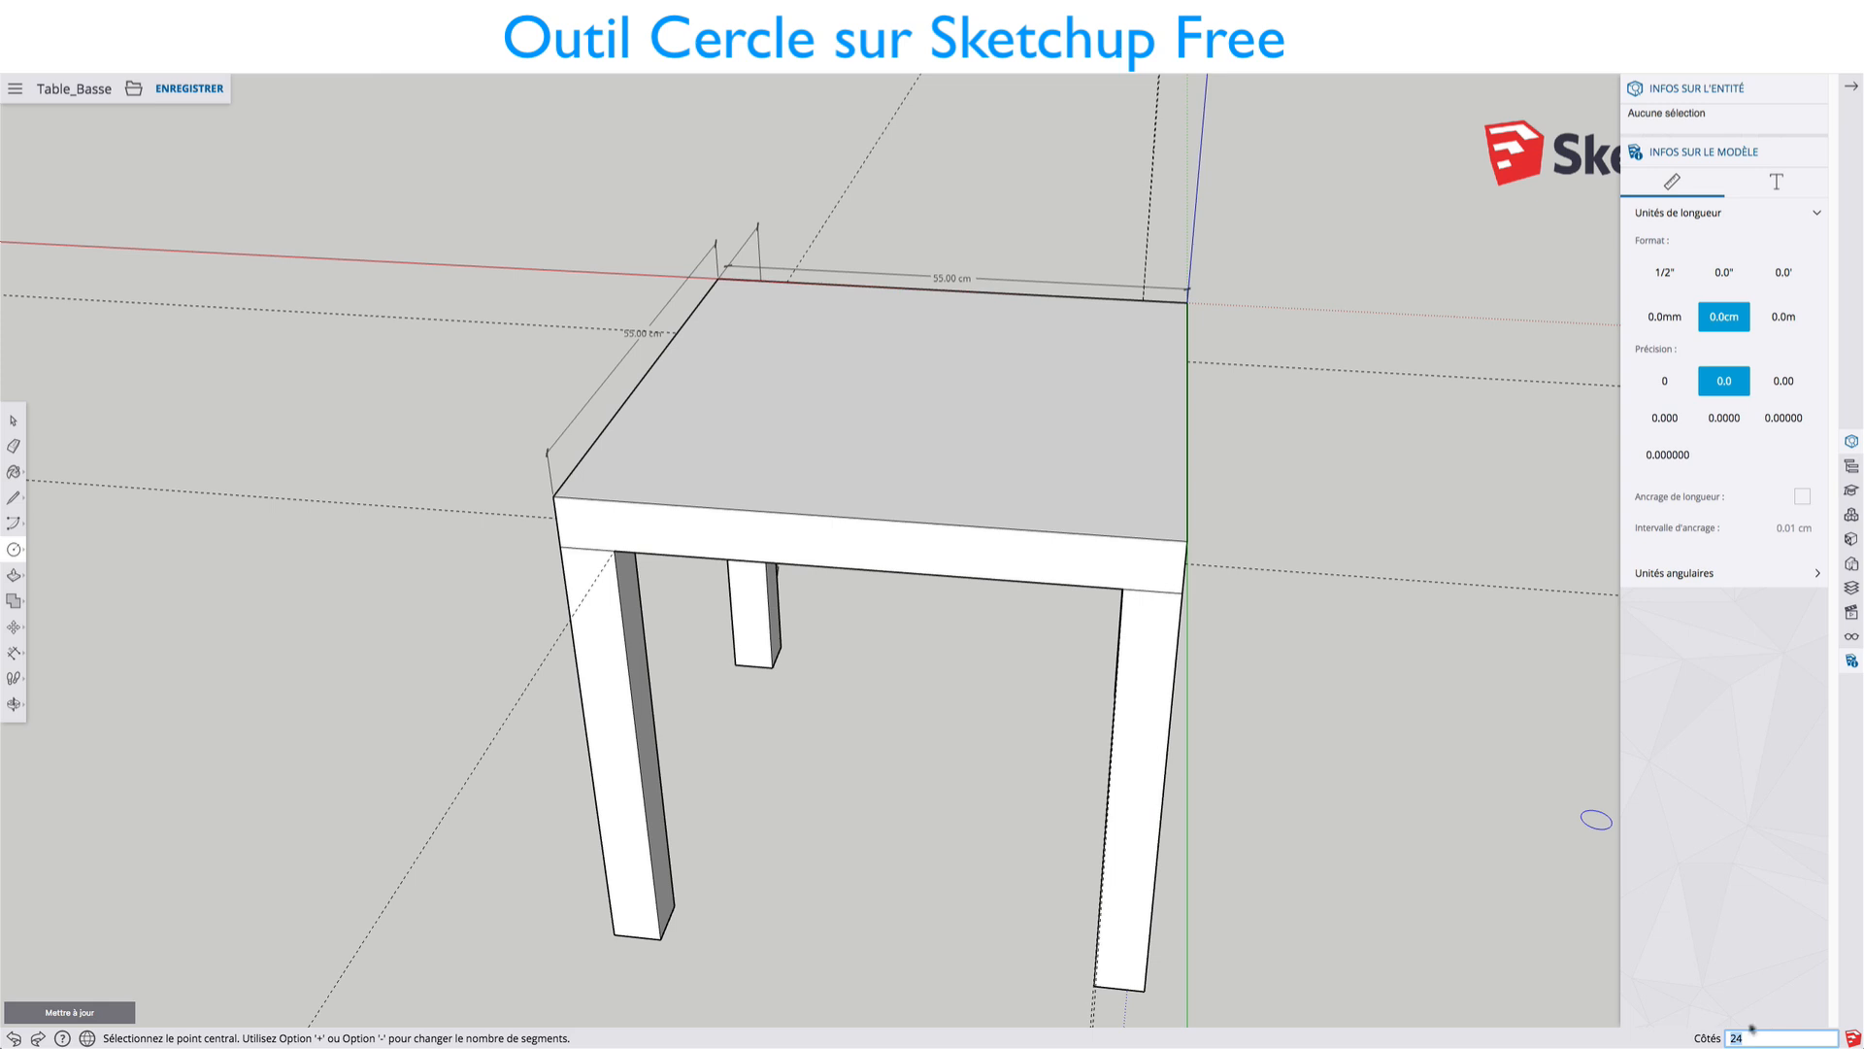
Step: Enter 12 sides for the Circle tool and draw a circle on the tabletop with its radius set to 4 cm
key(Return)
text(12)
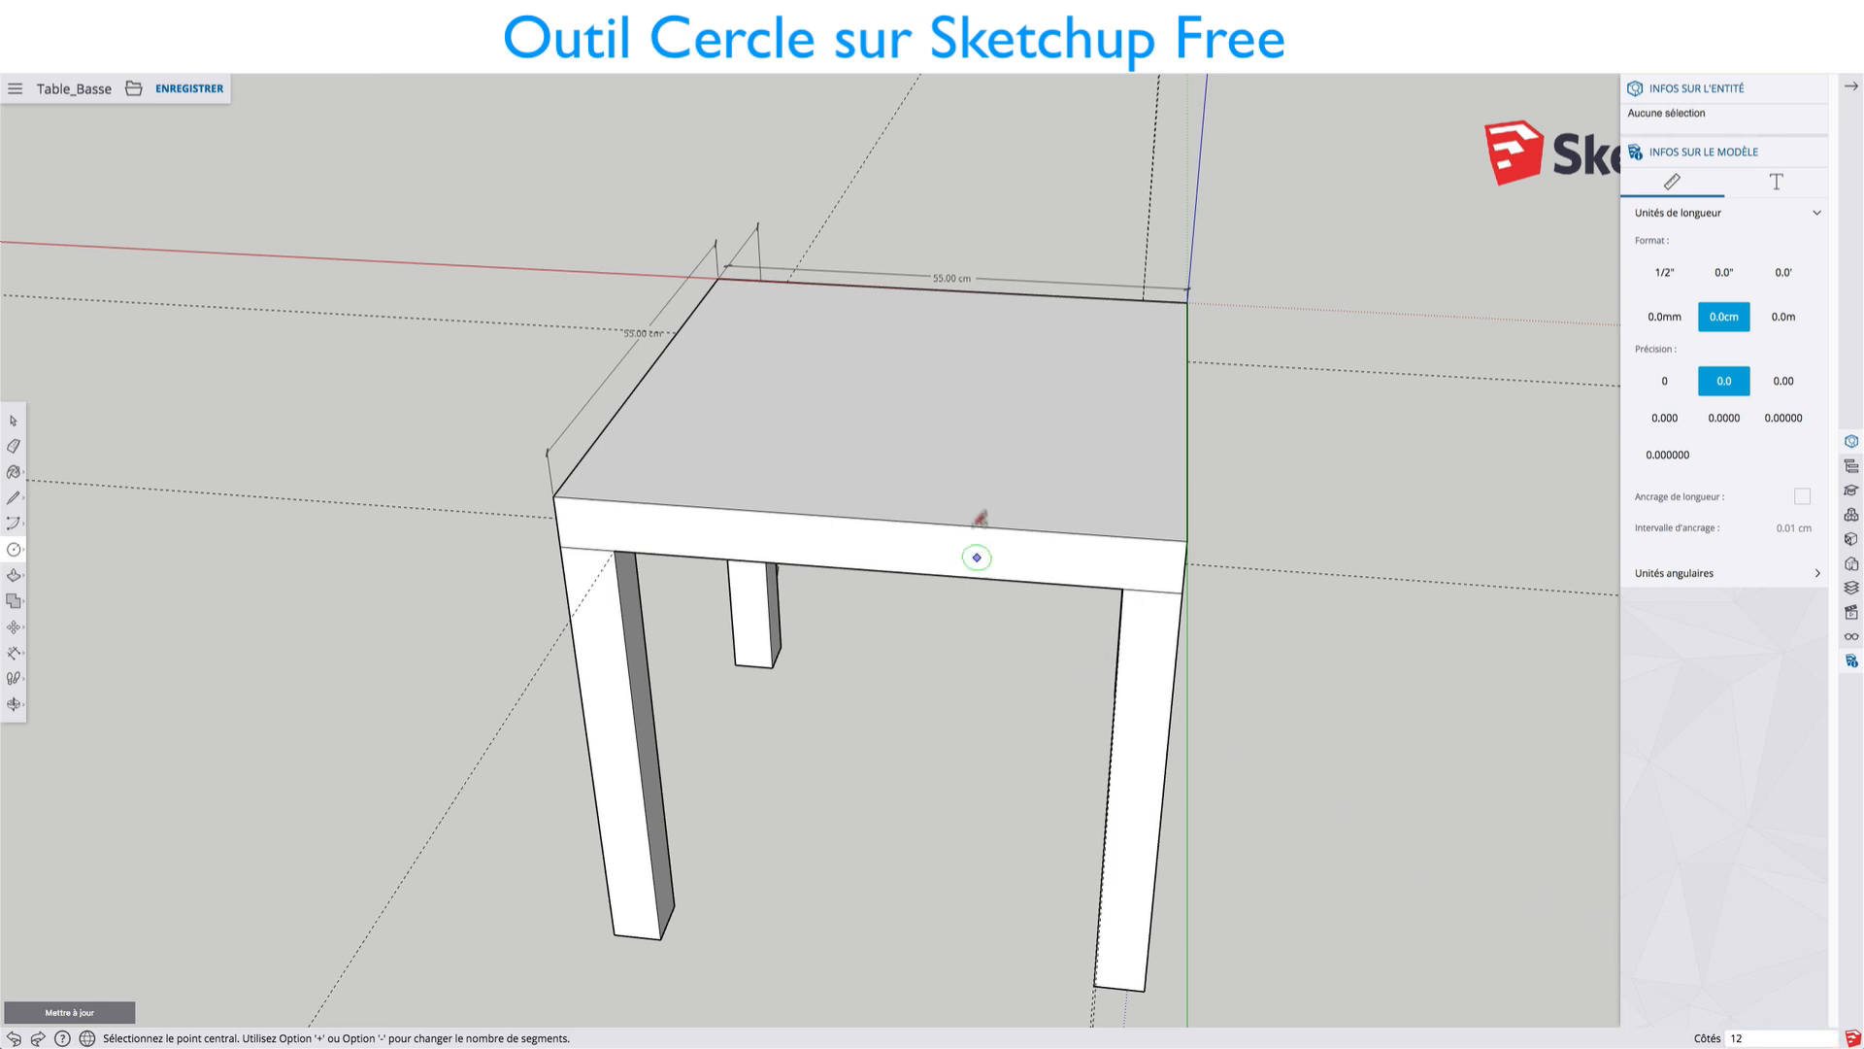
click(908, 443)
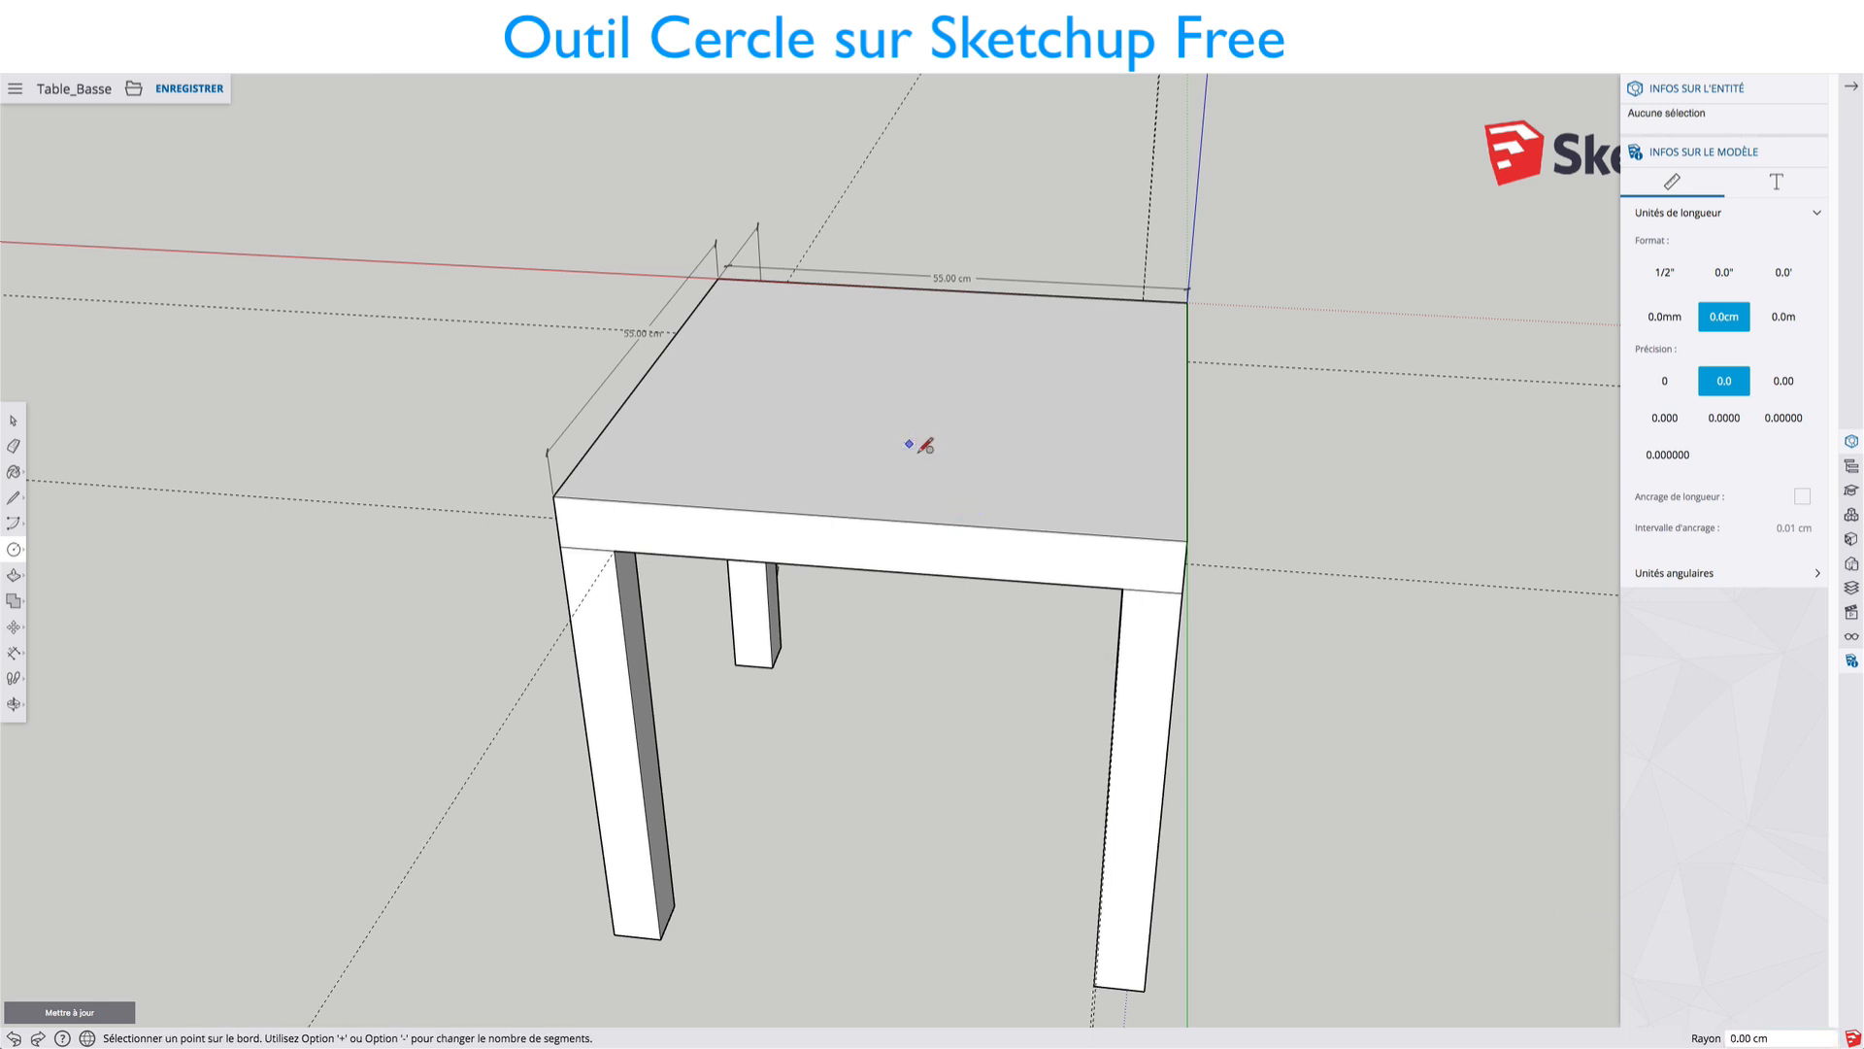
click(976, 447)
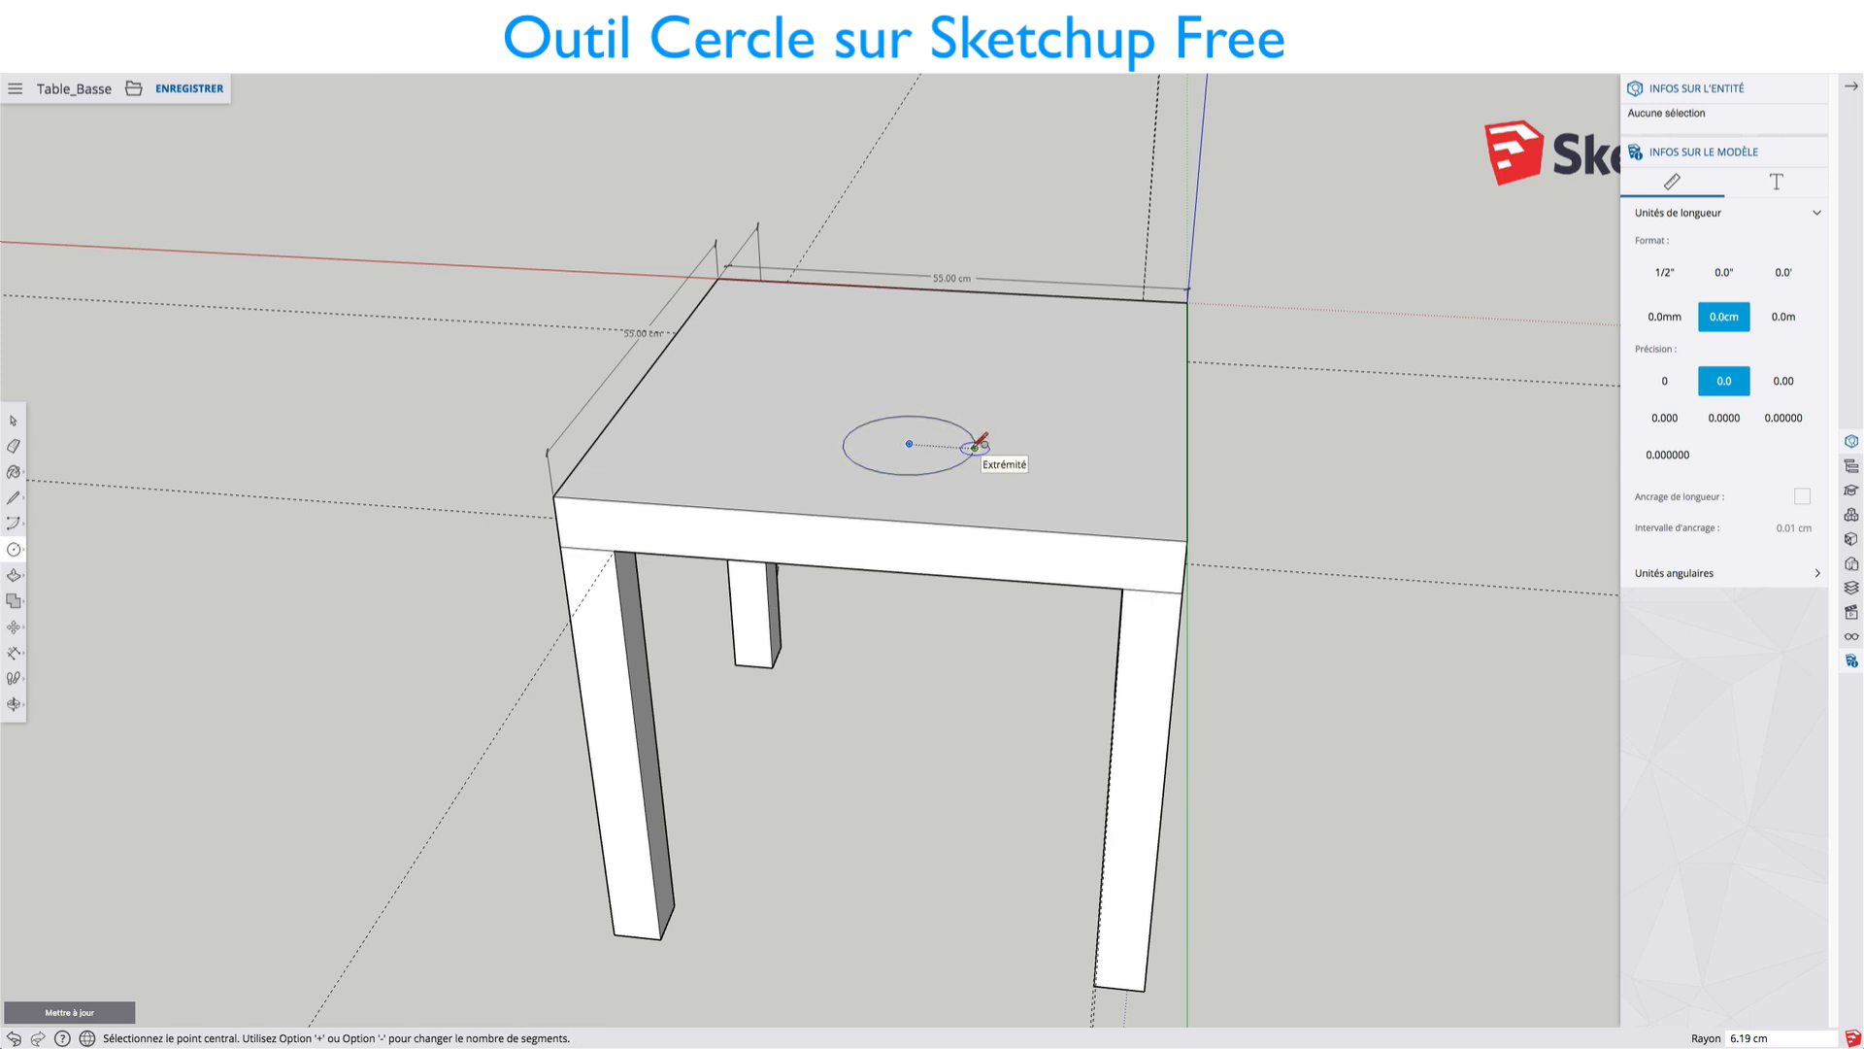
key(Tab)
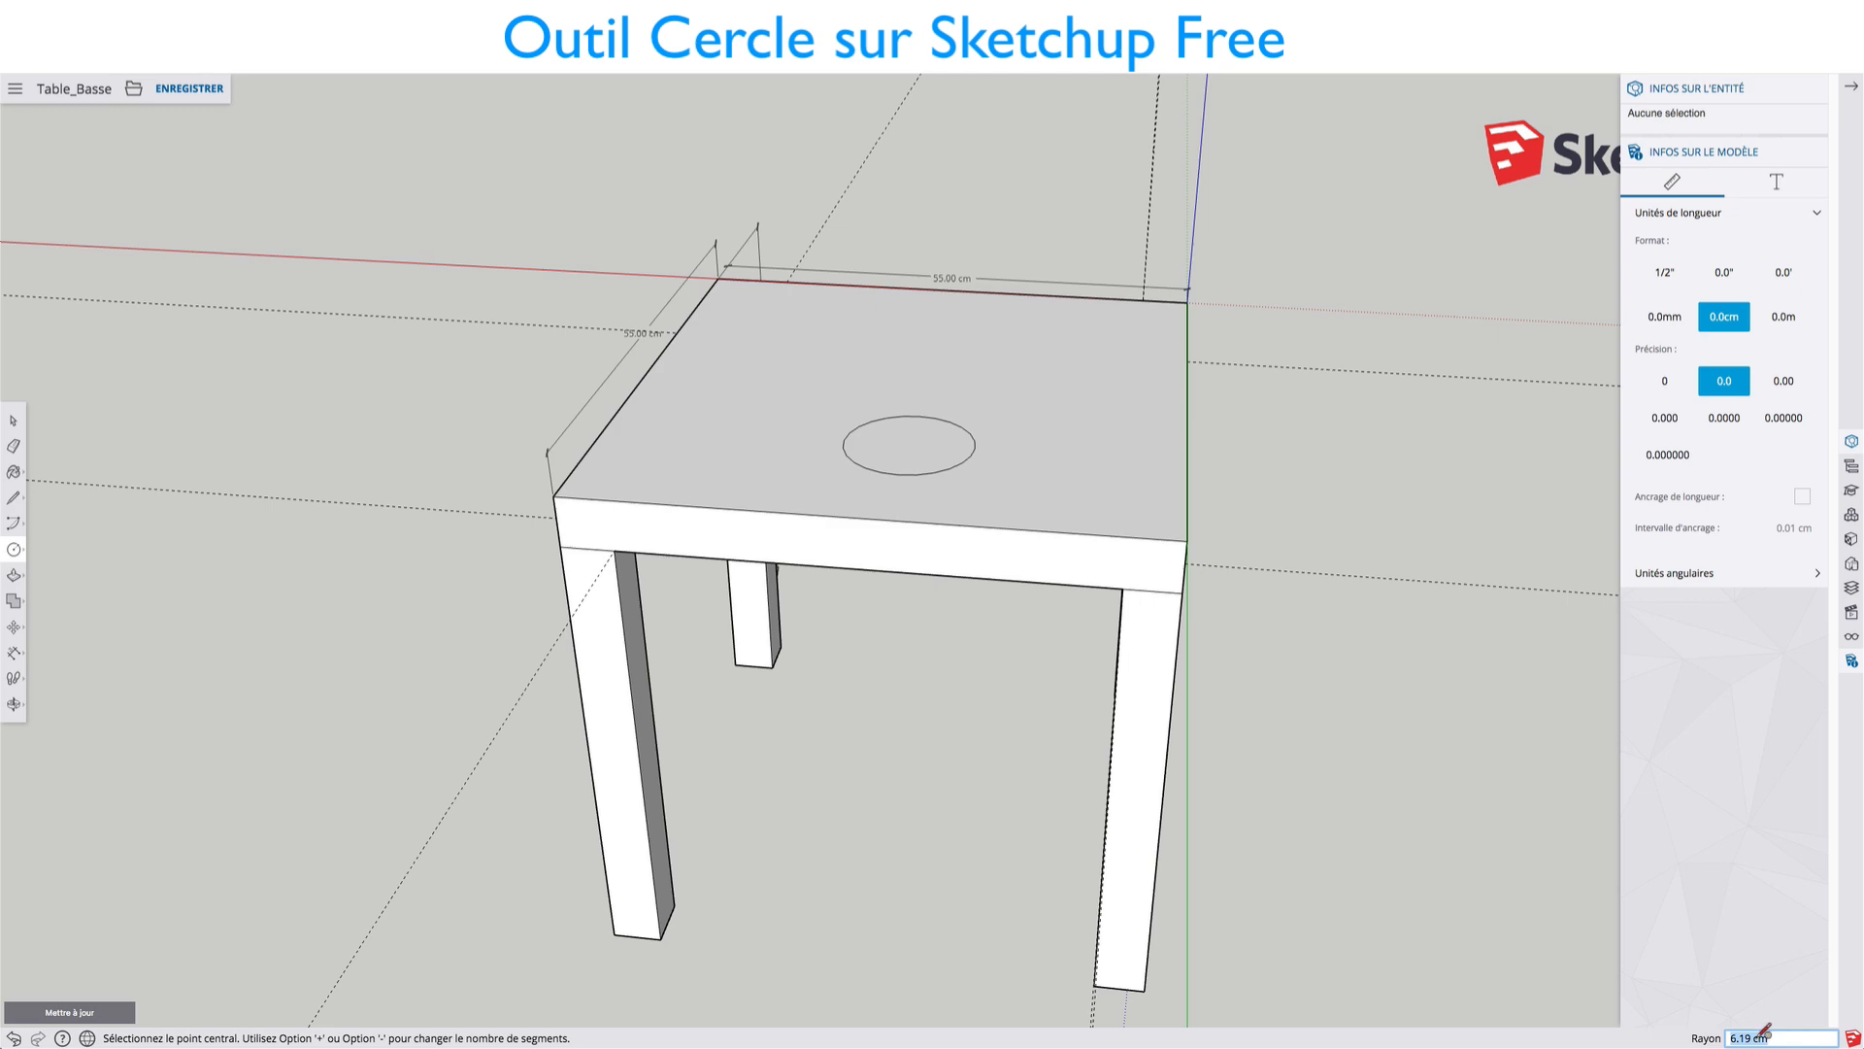
text(4)
key(Return)
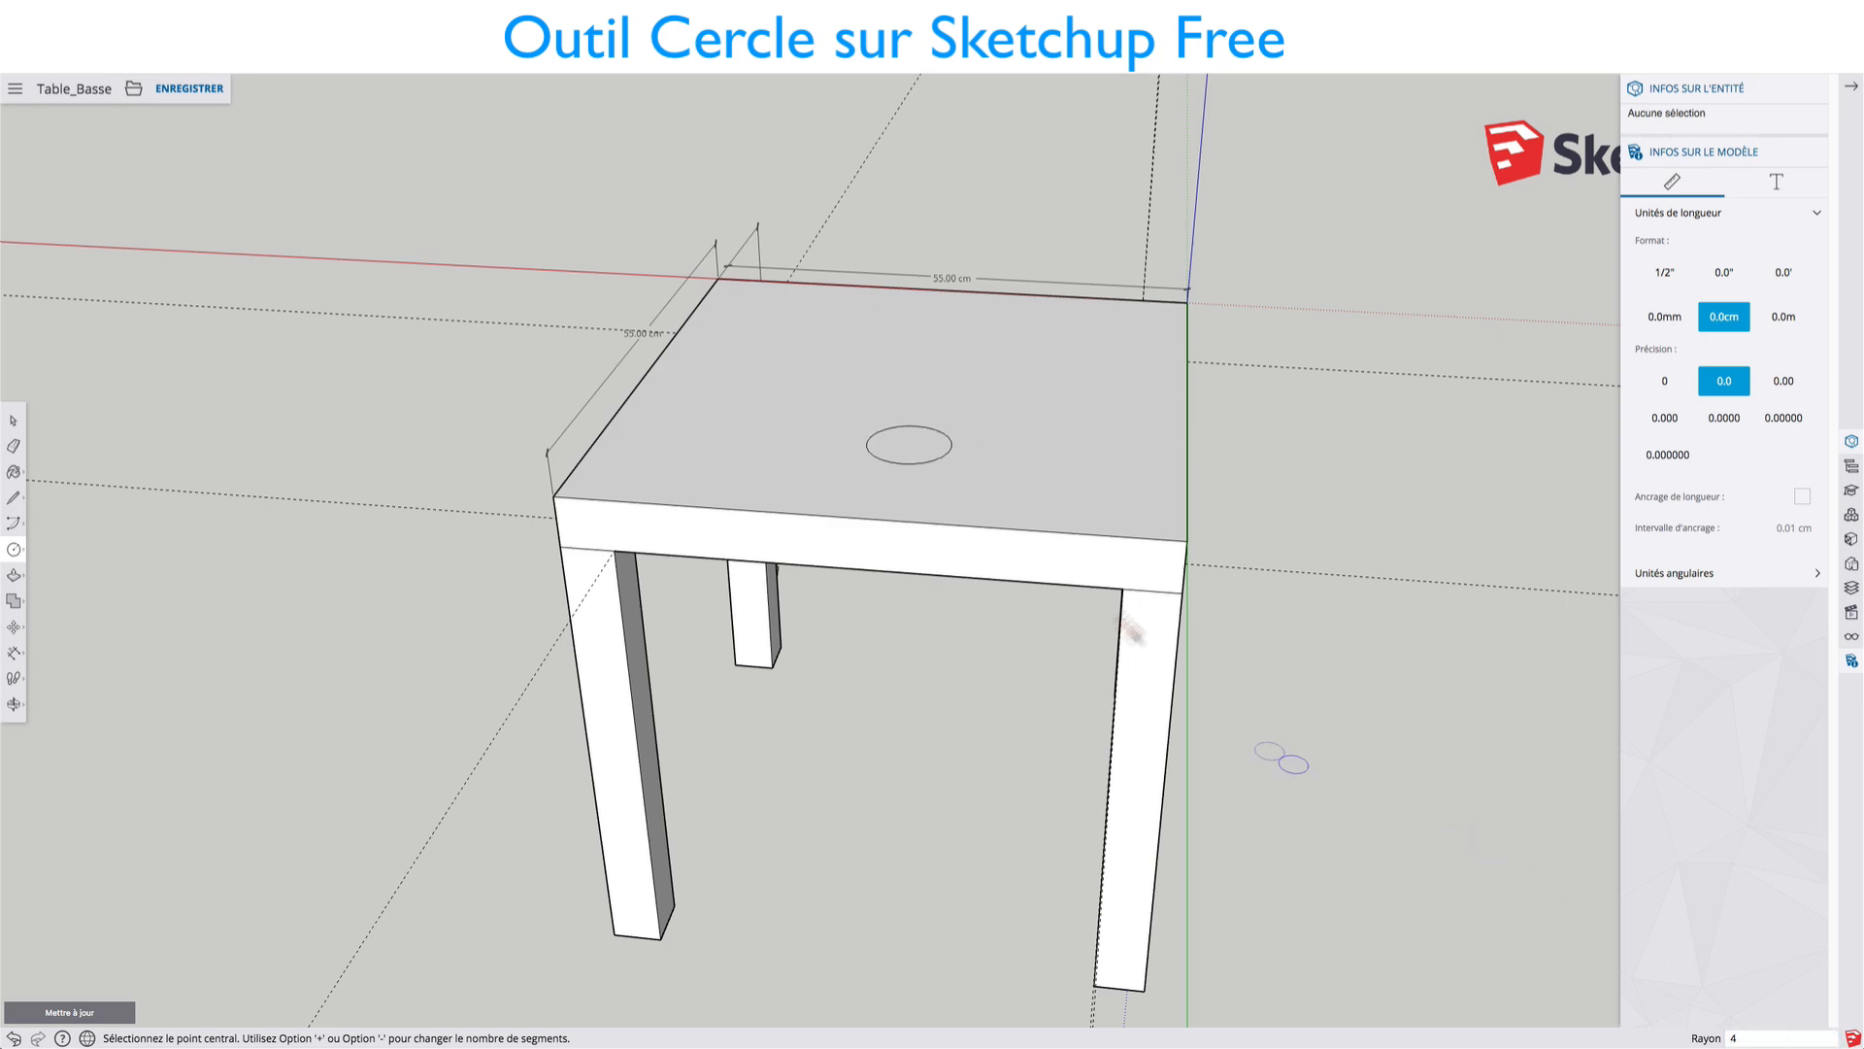
Step: Draw a smaller circle of about 1.6 cm radius from the centre of the existing circle on the tabletop
scroll(909, 427, up, 4)
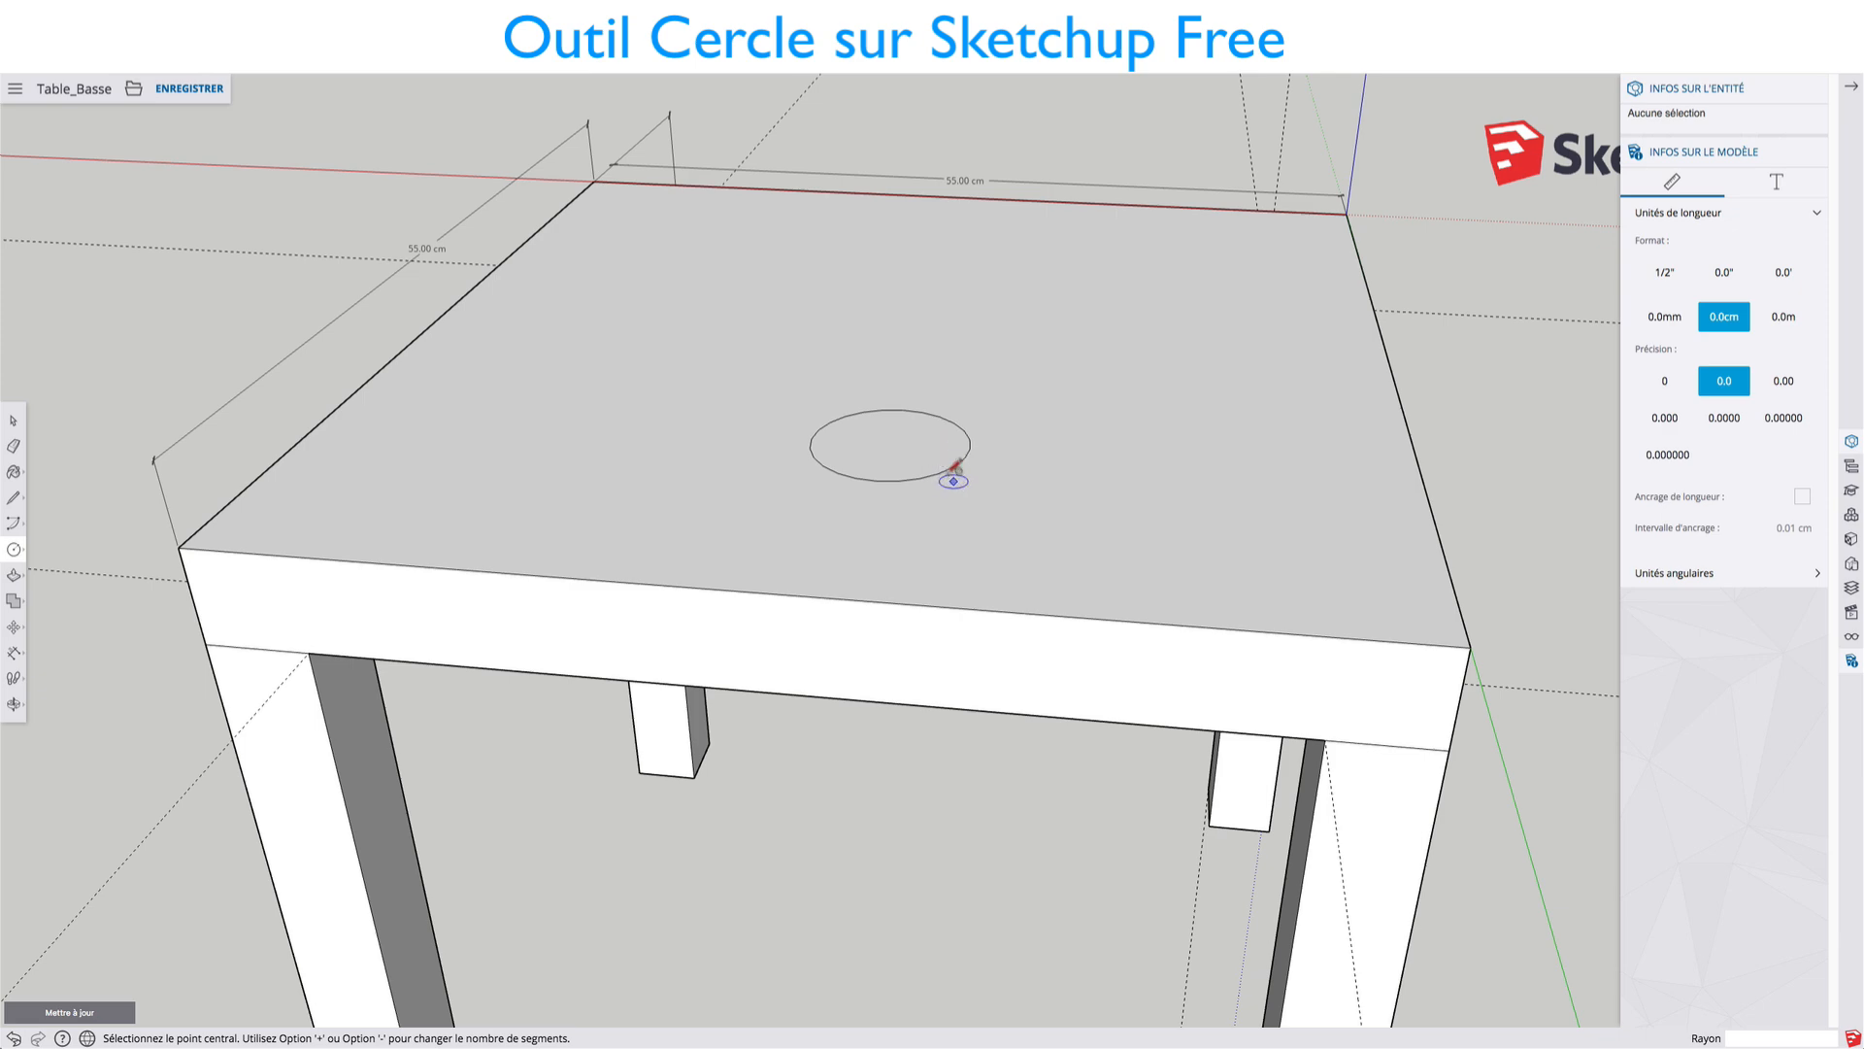
mouse_move(890, 466)
middle_down()
mouse_move(932, 475)
mouse_move(1044, 425)
mouse_move(874, 478)
middle_up()
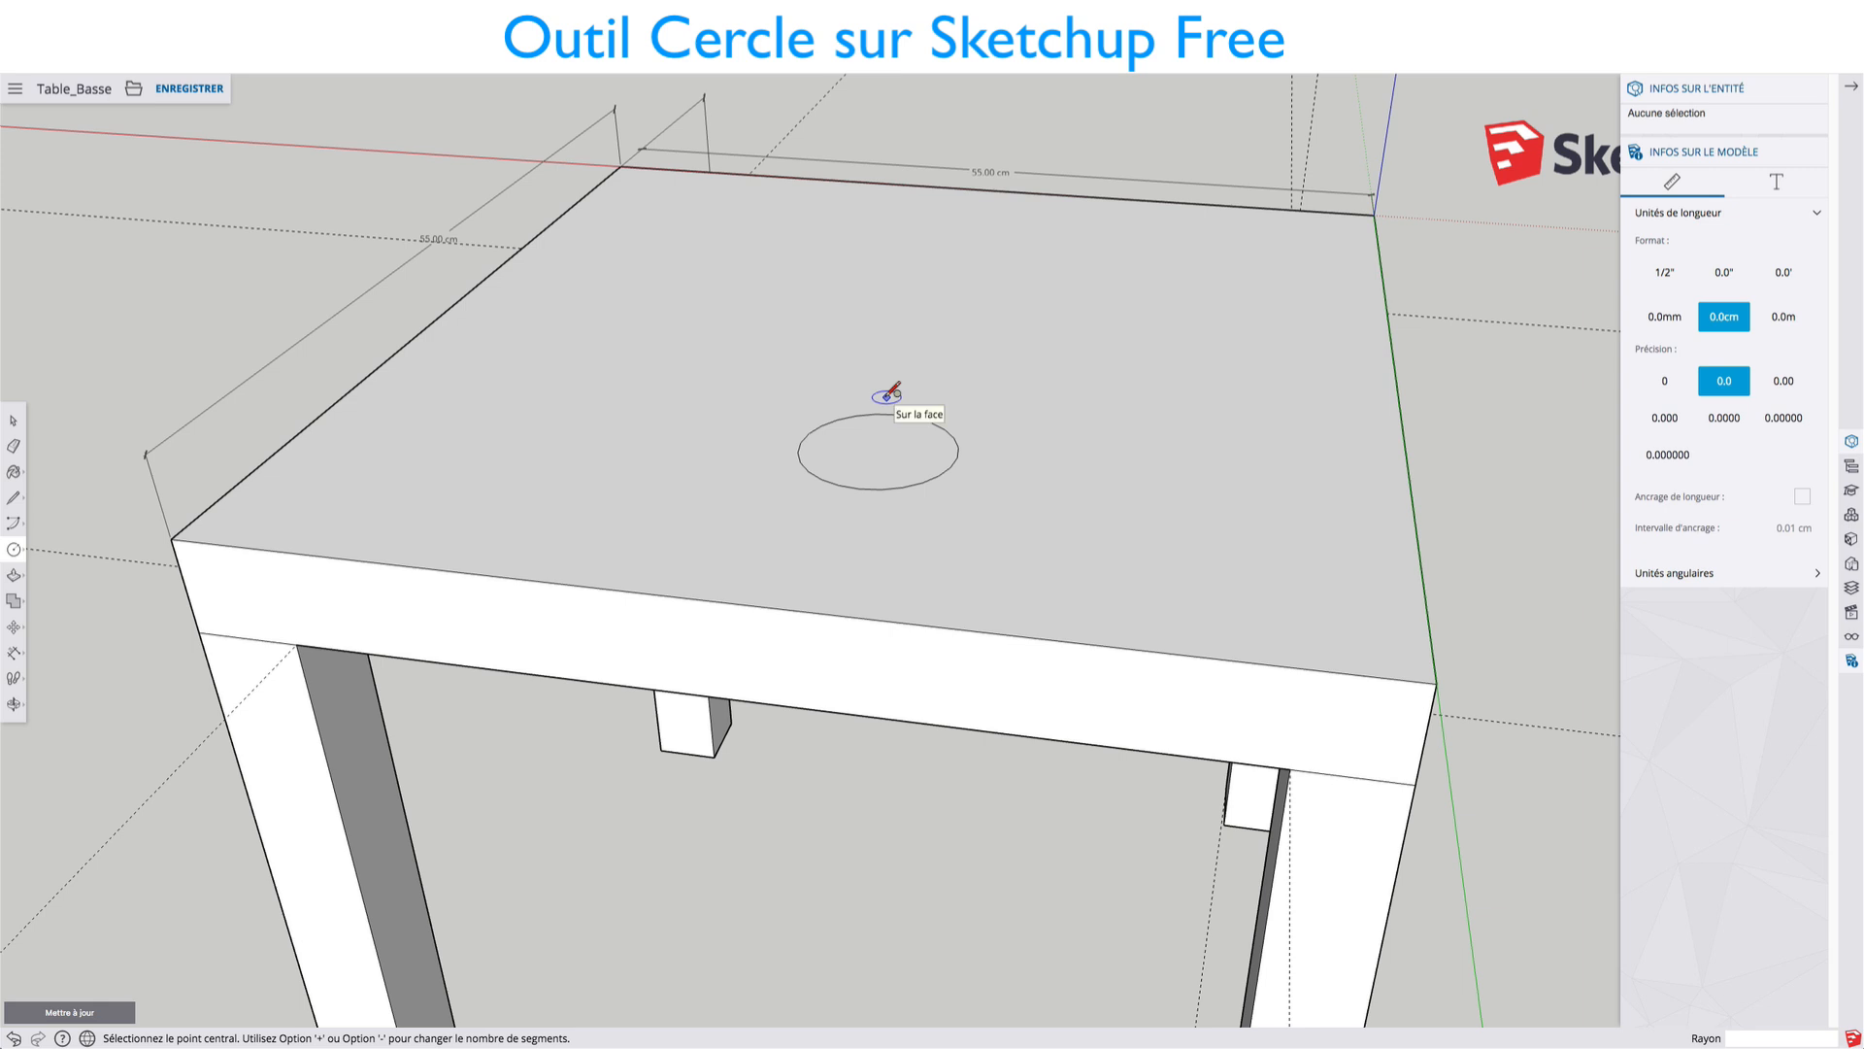
middle_drag(941, 466, 1032, 483)
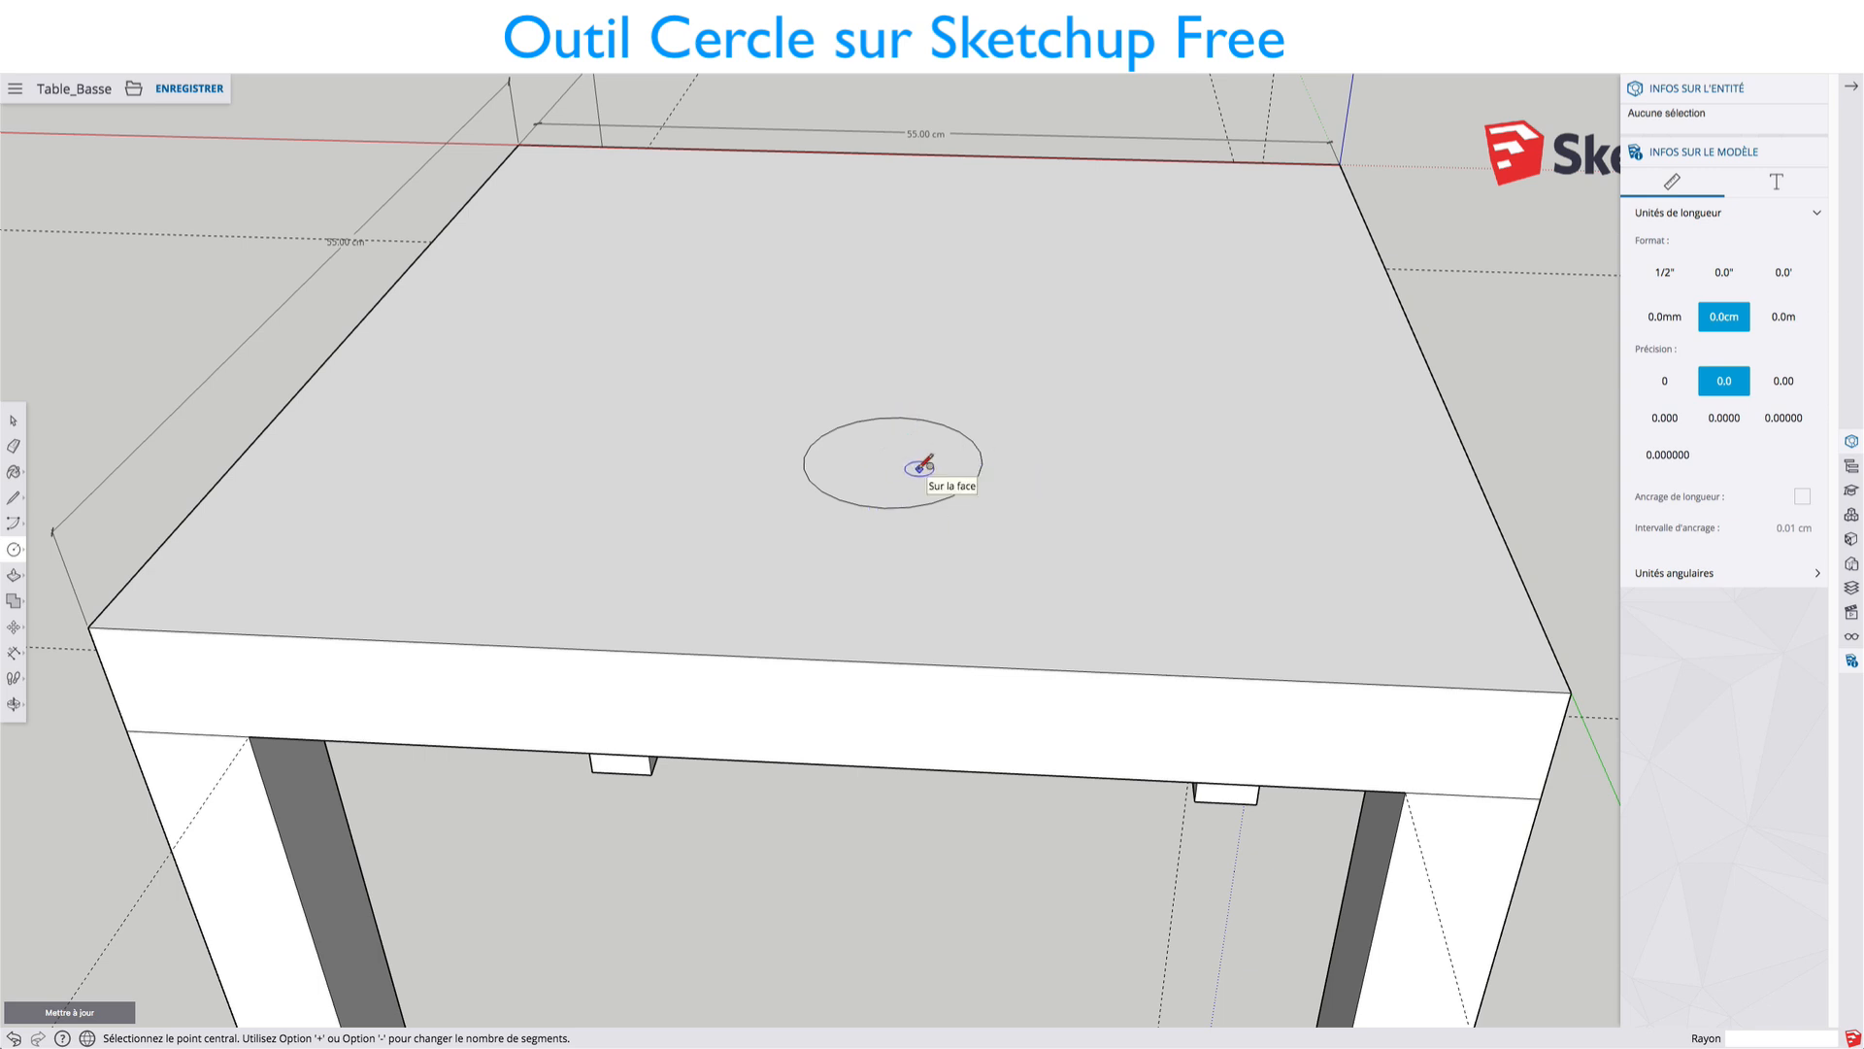
middle_drag(923, 462, 909, 449)
scroll(910, 449, up, 5)
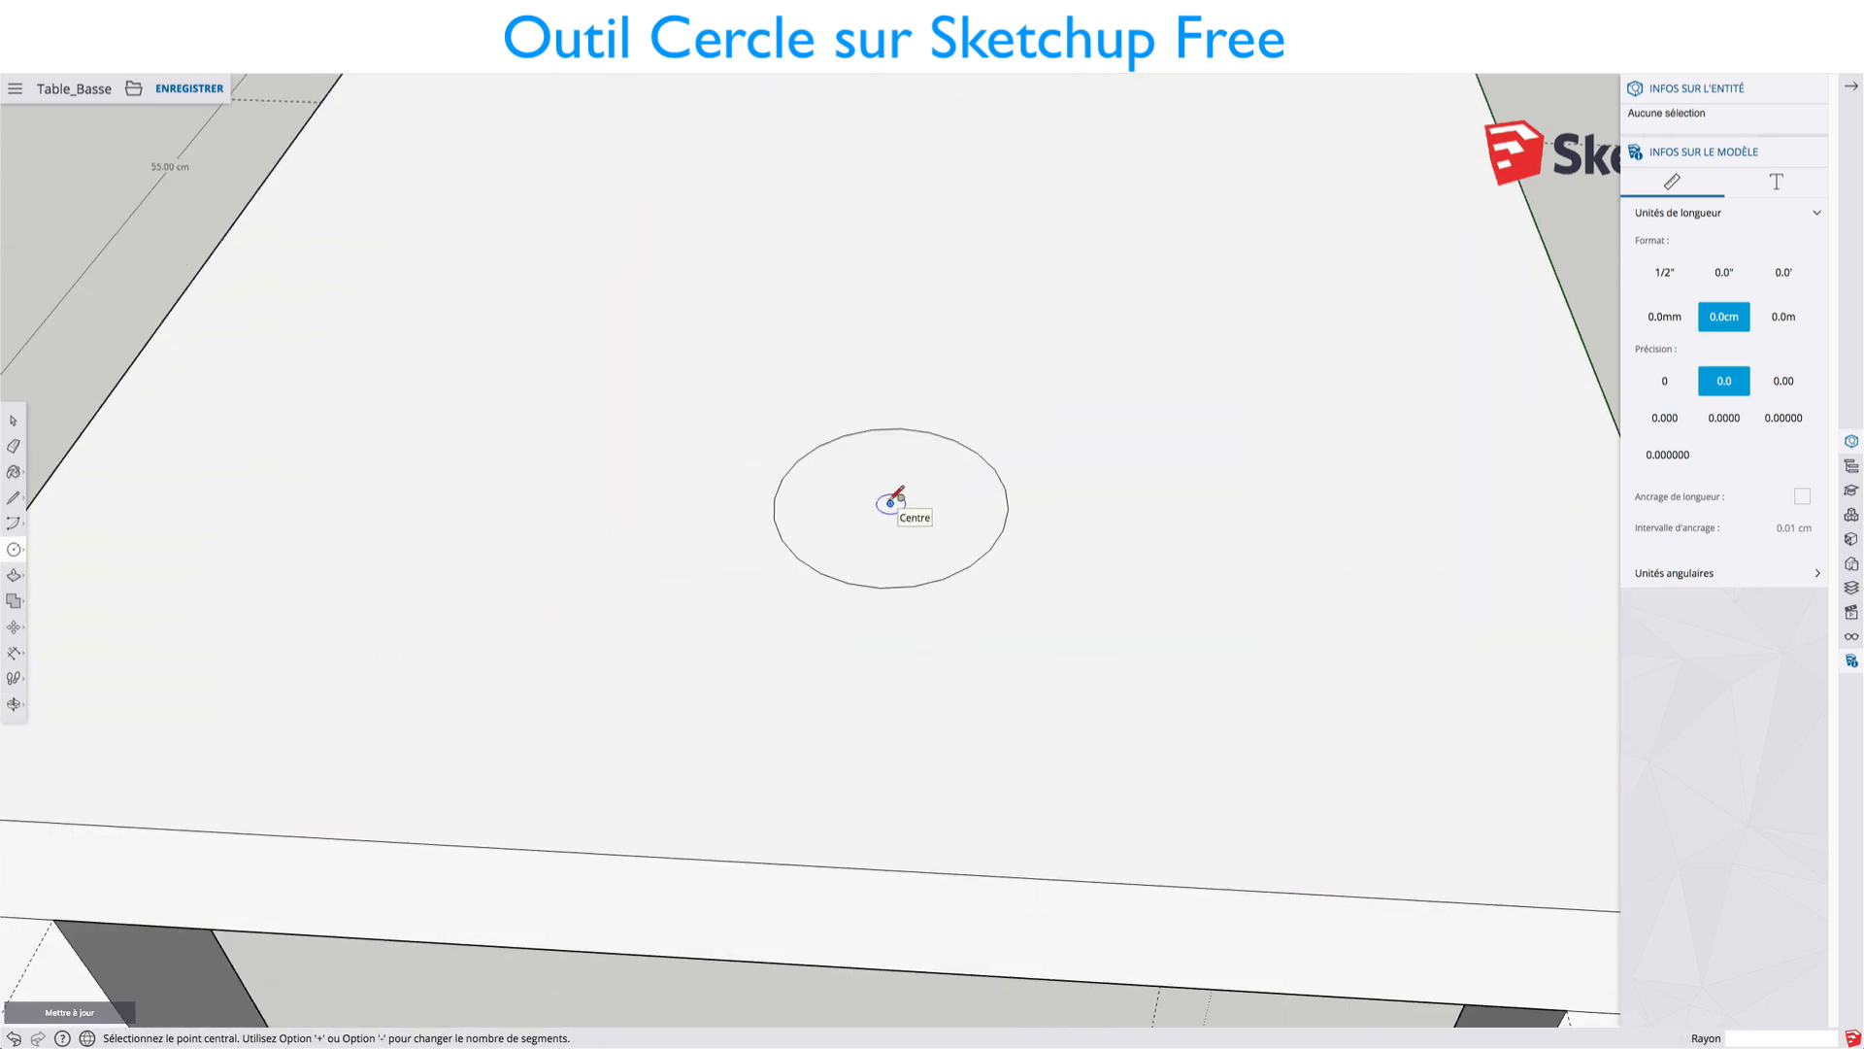
click(890, 503)
click(940, 501)
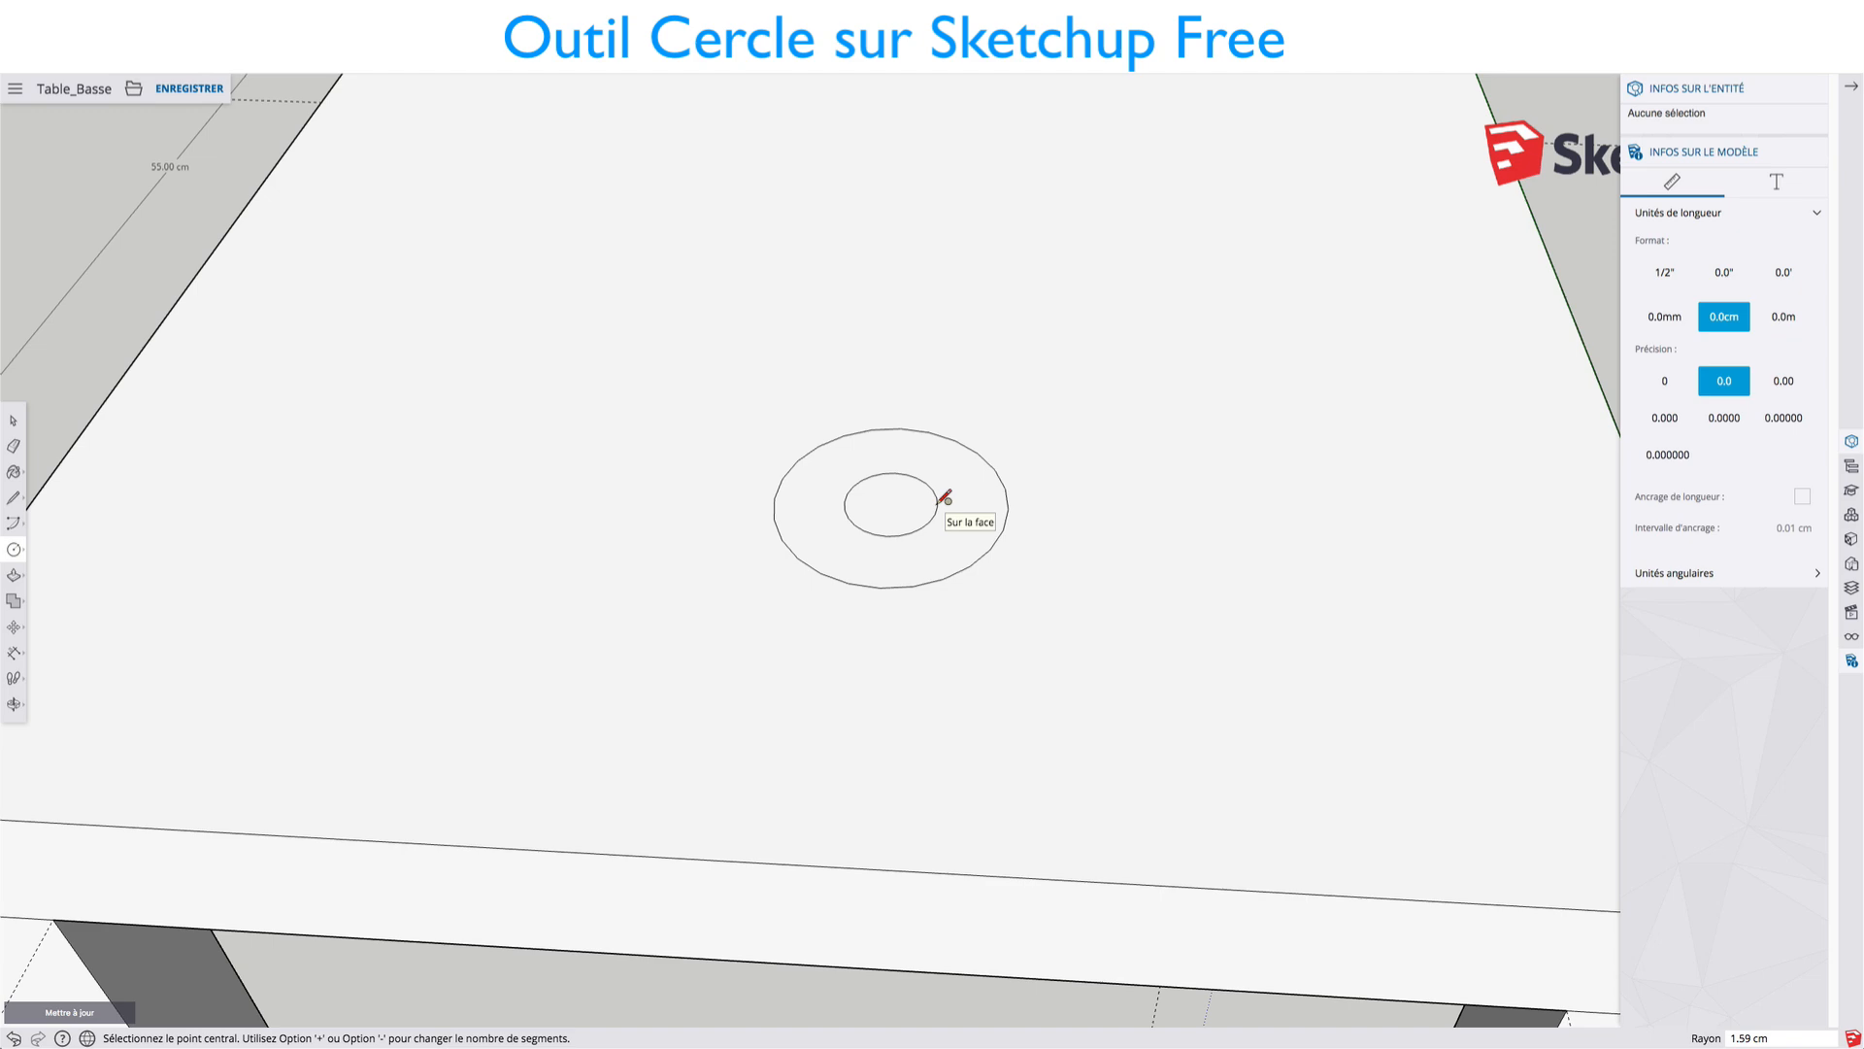
key(space)
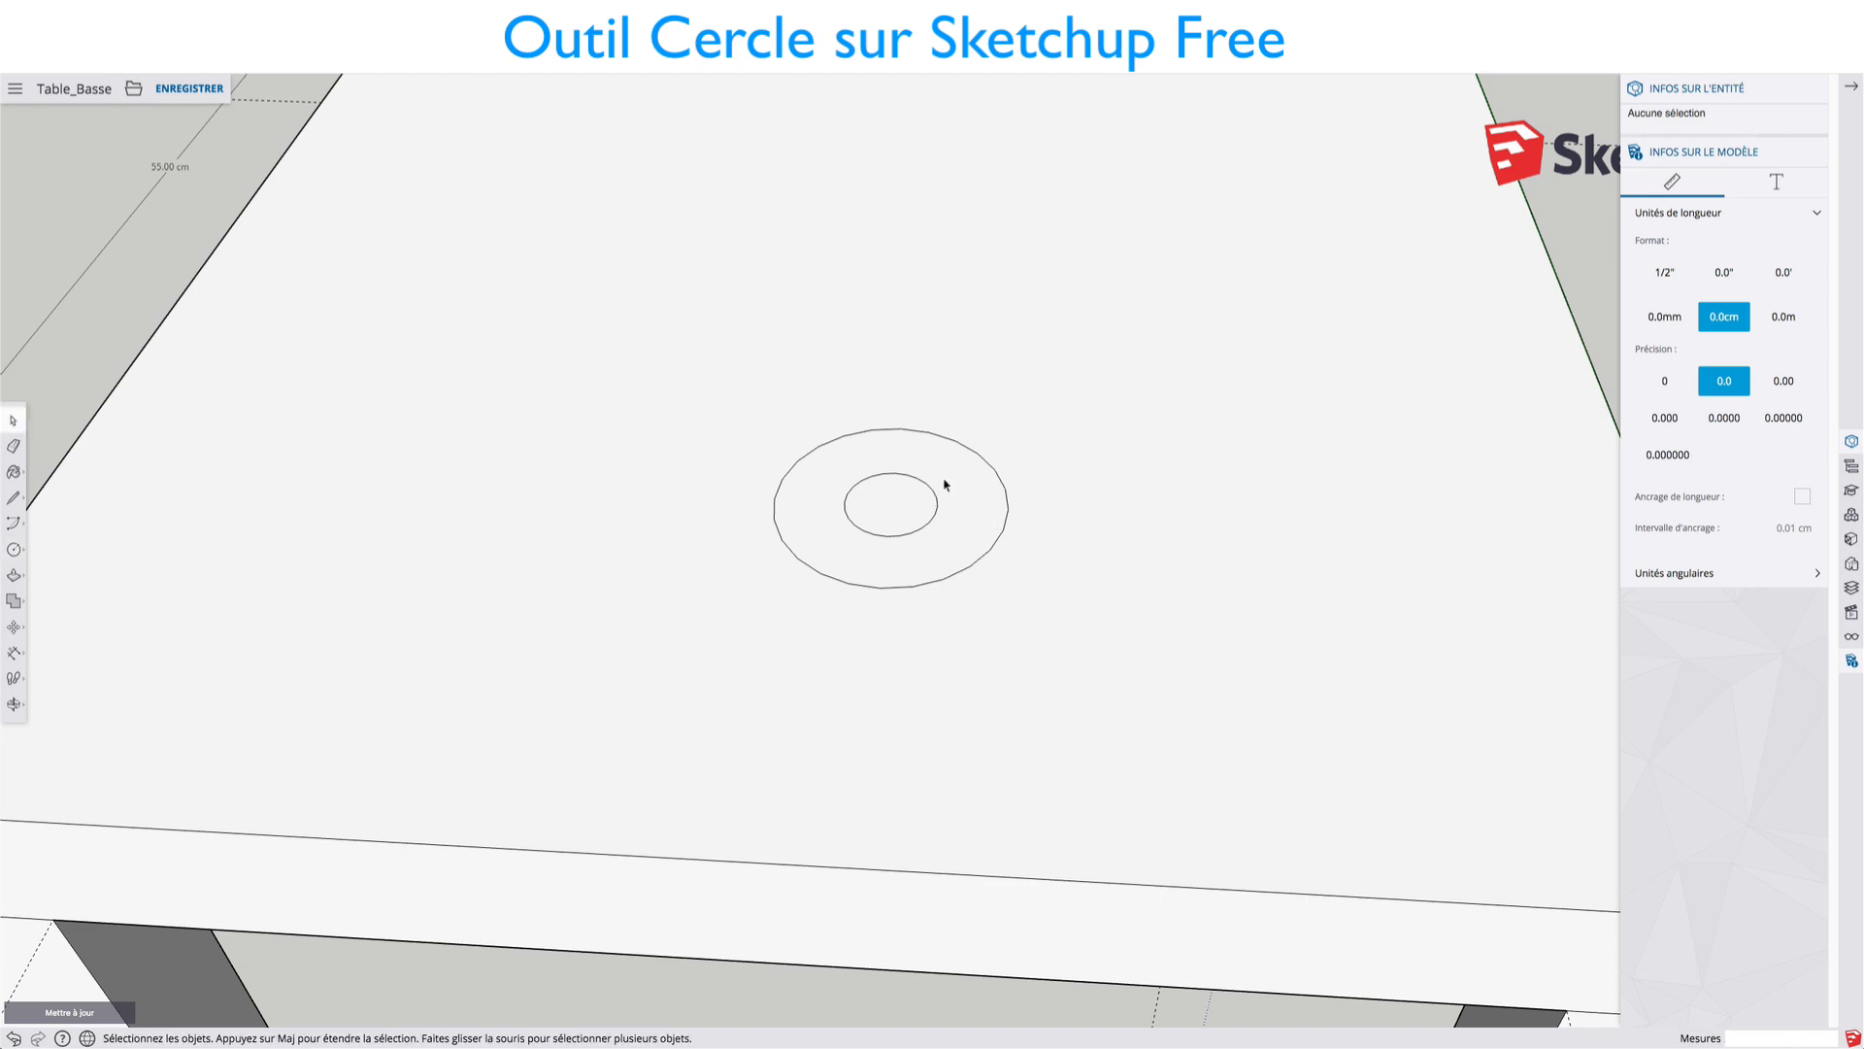
Step: Close Entity Info and Model Info, and reopen Model Info at the length unit settings
scroll(1071, 479, down, 1)
scroll(1071, 479, down, 2)
mouse_move(1094, 537)
middle_down()
mouse_move(1069, 425)
mouse_move(938, 425)
mouse_move(1097, 536)
middle_up()
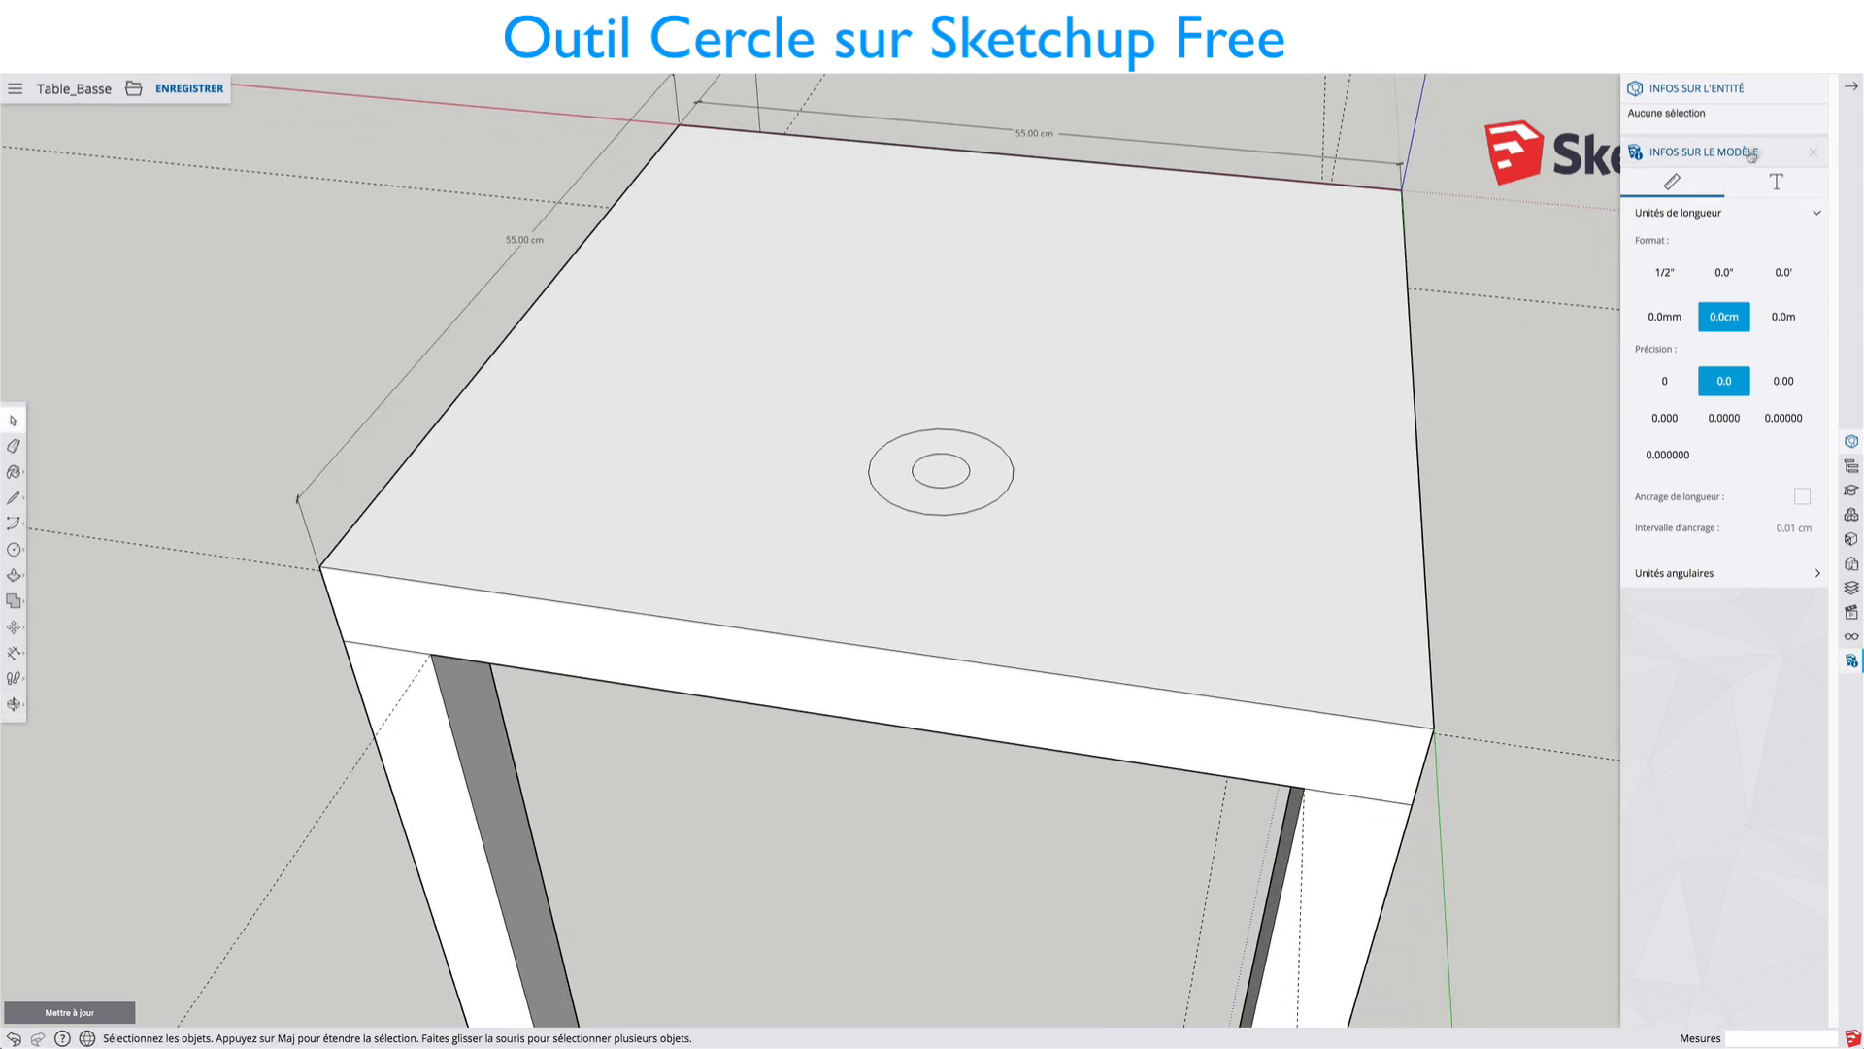
click(1813, 88)
click(1814, 89)
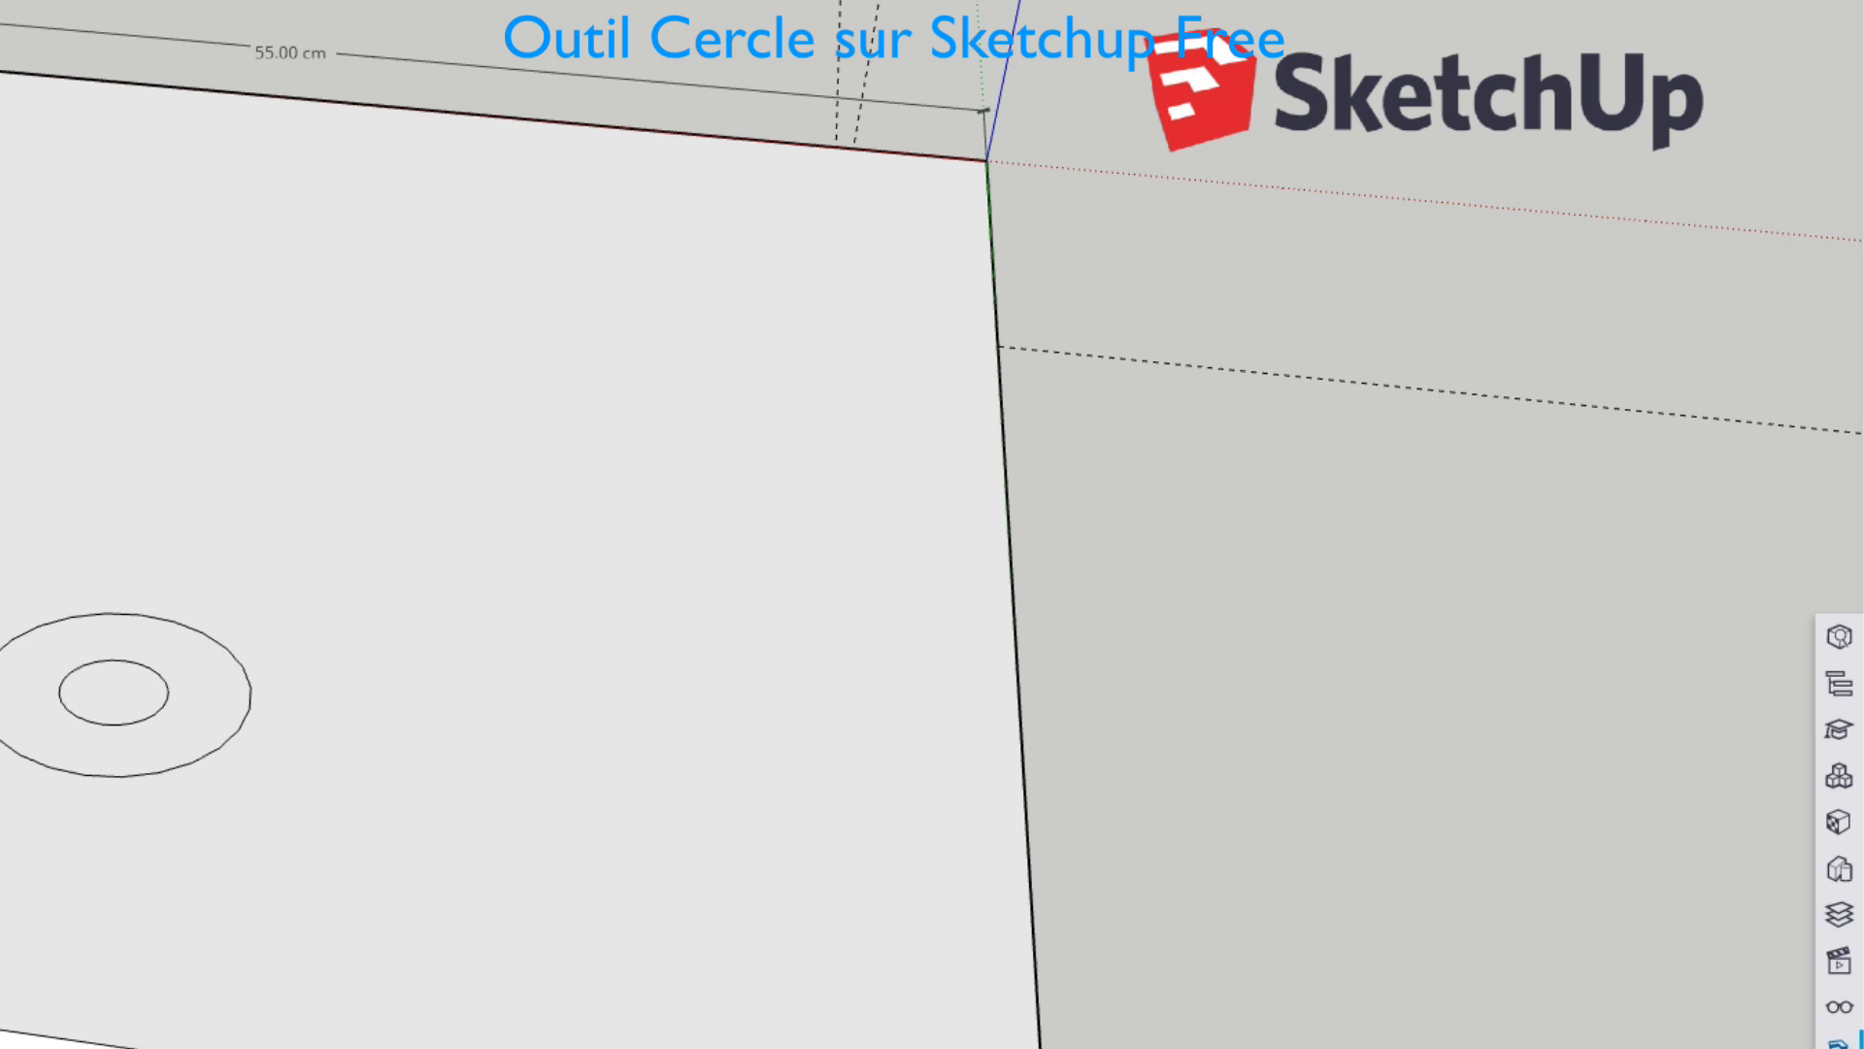
click(1838, 1043)
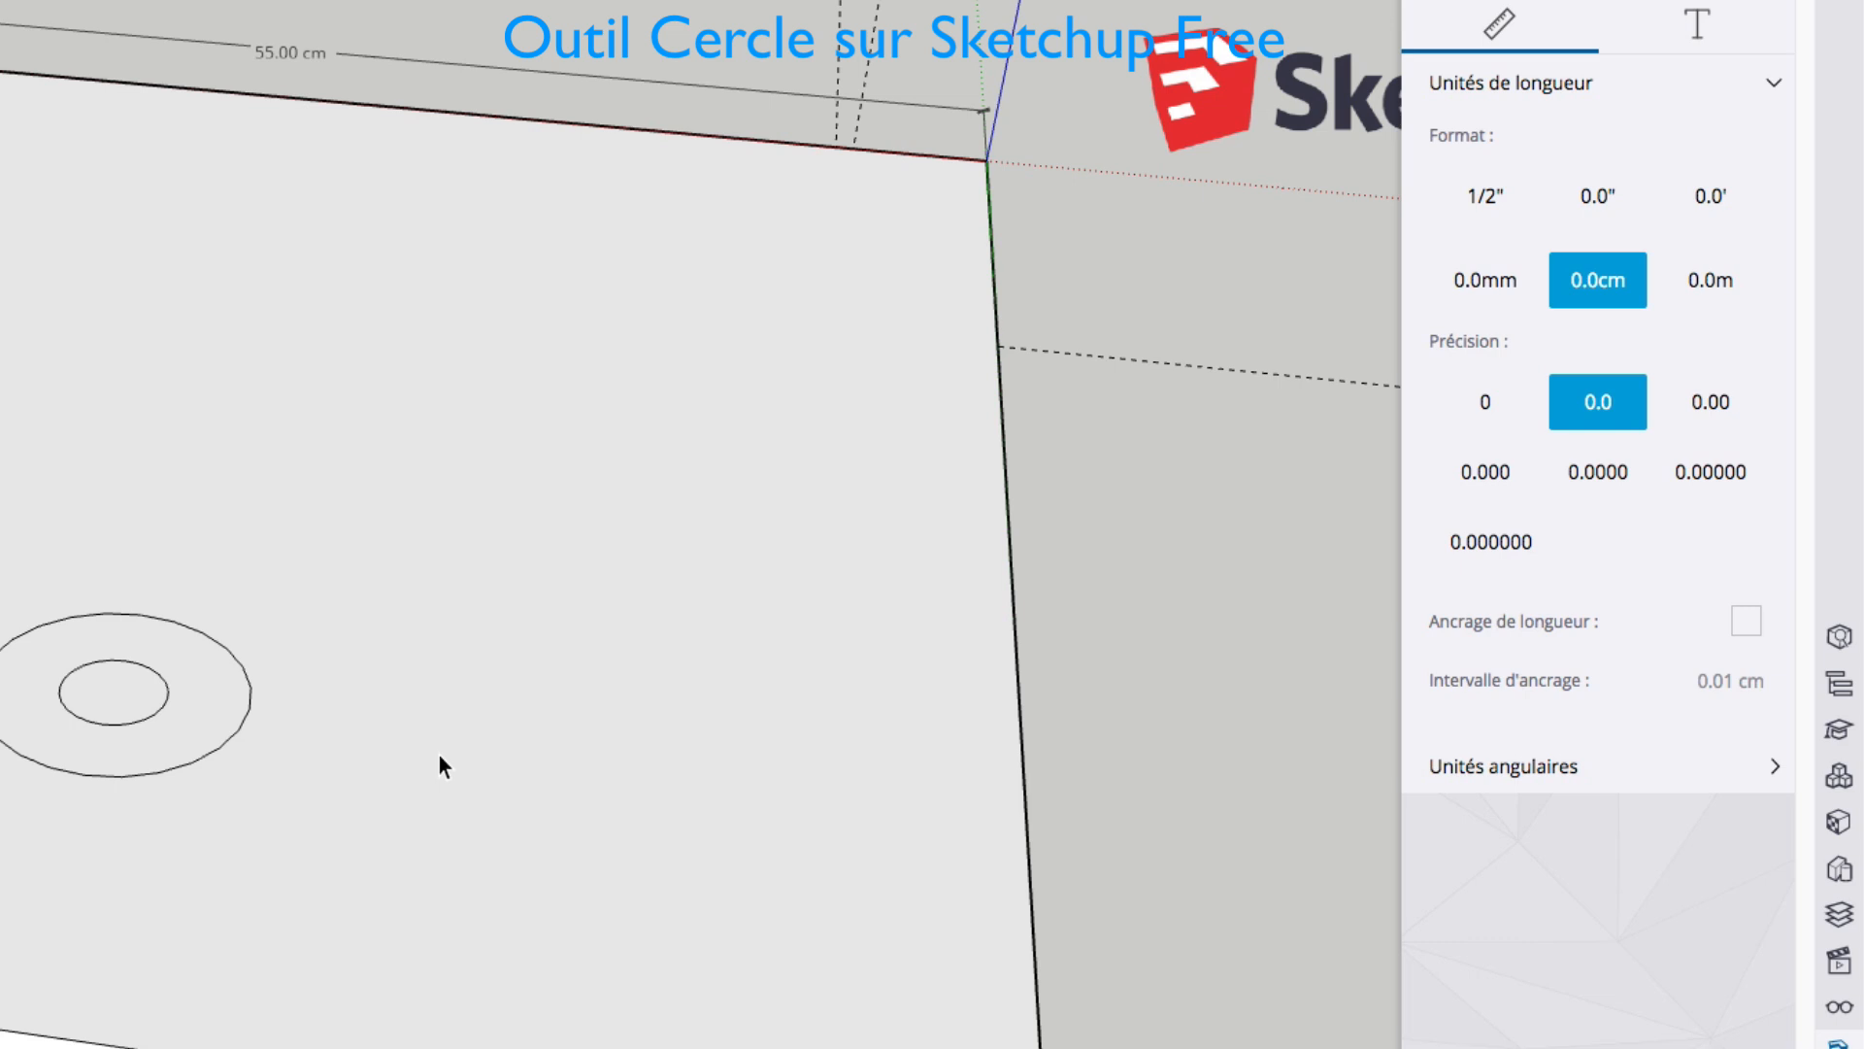
Step: Enable length snapping with a 1 cm interval and try it out with a rectangle on the tabletop
key(c)
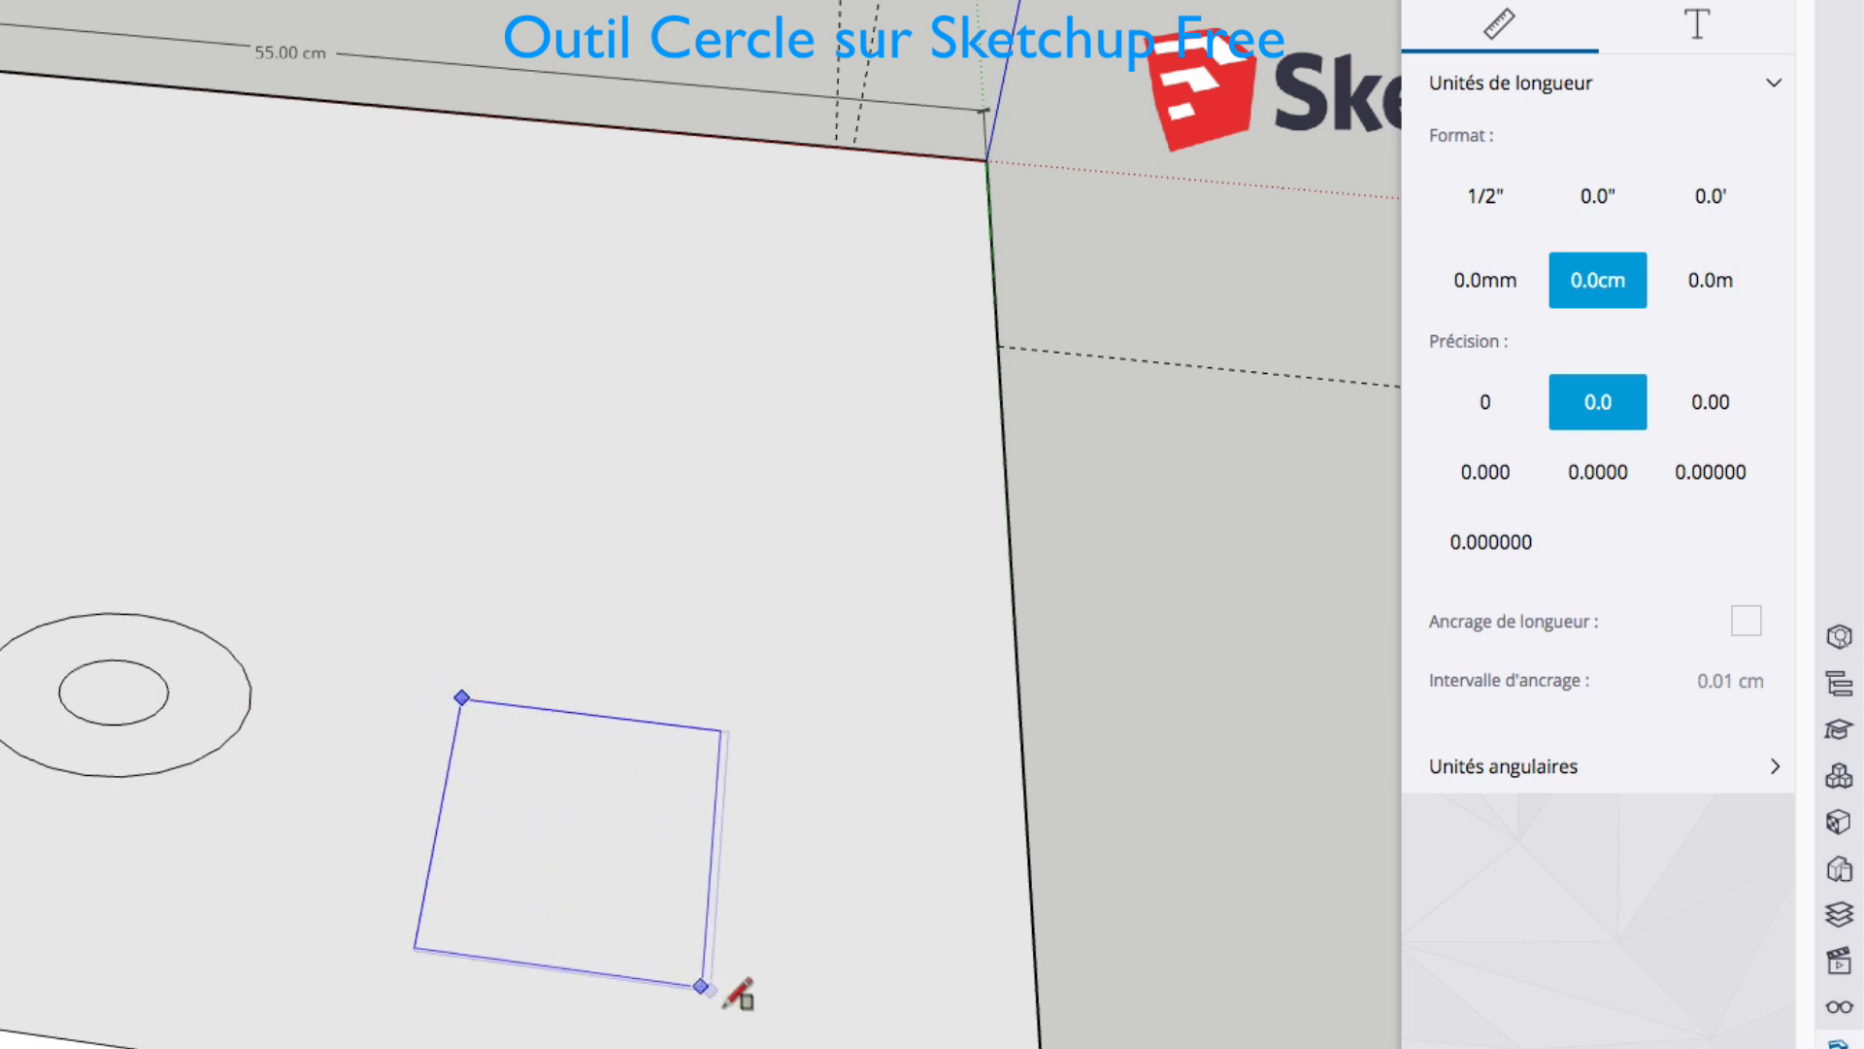
key(Escape)
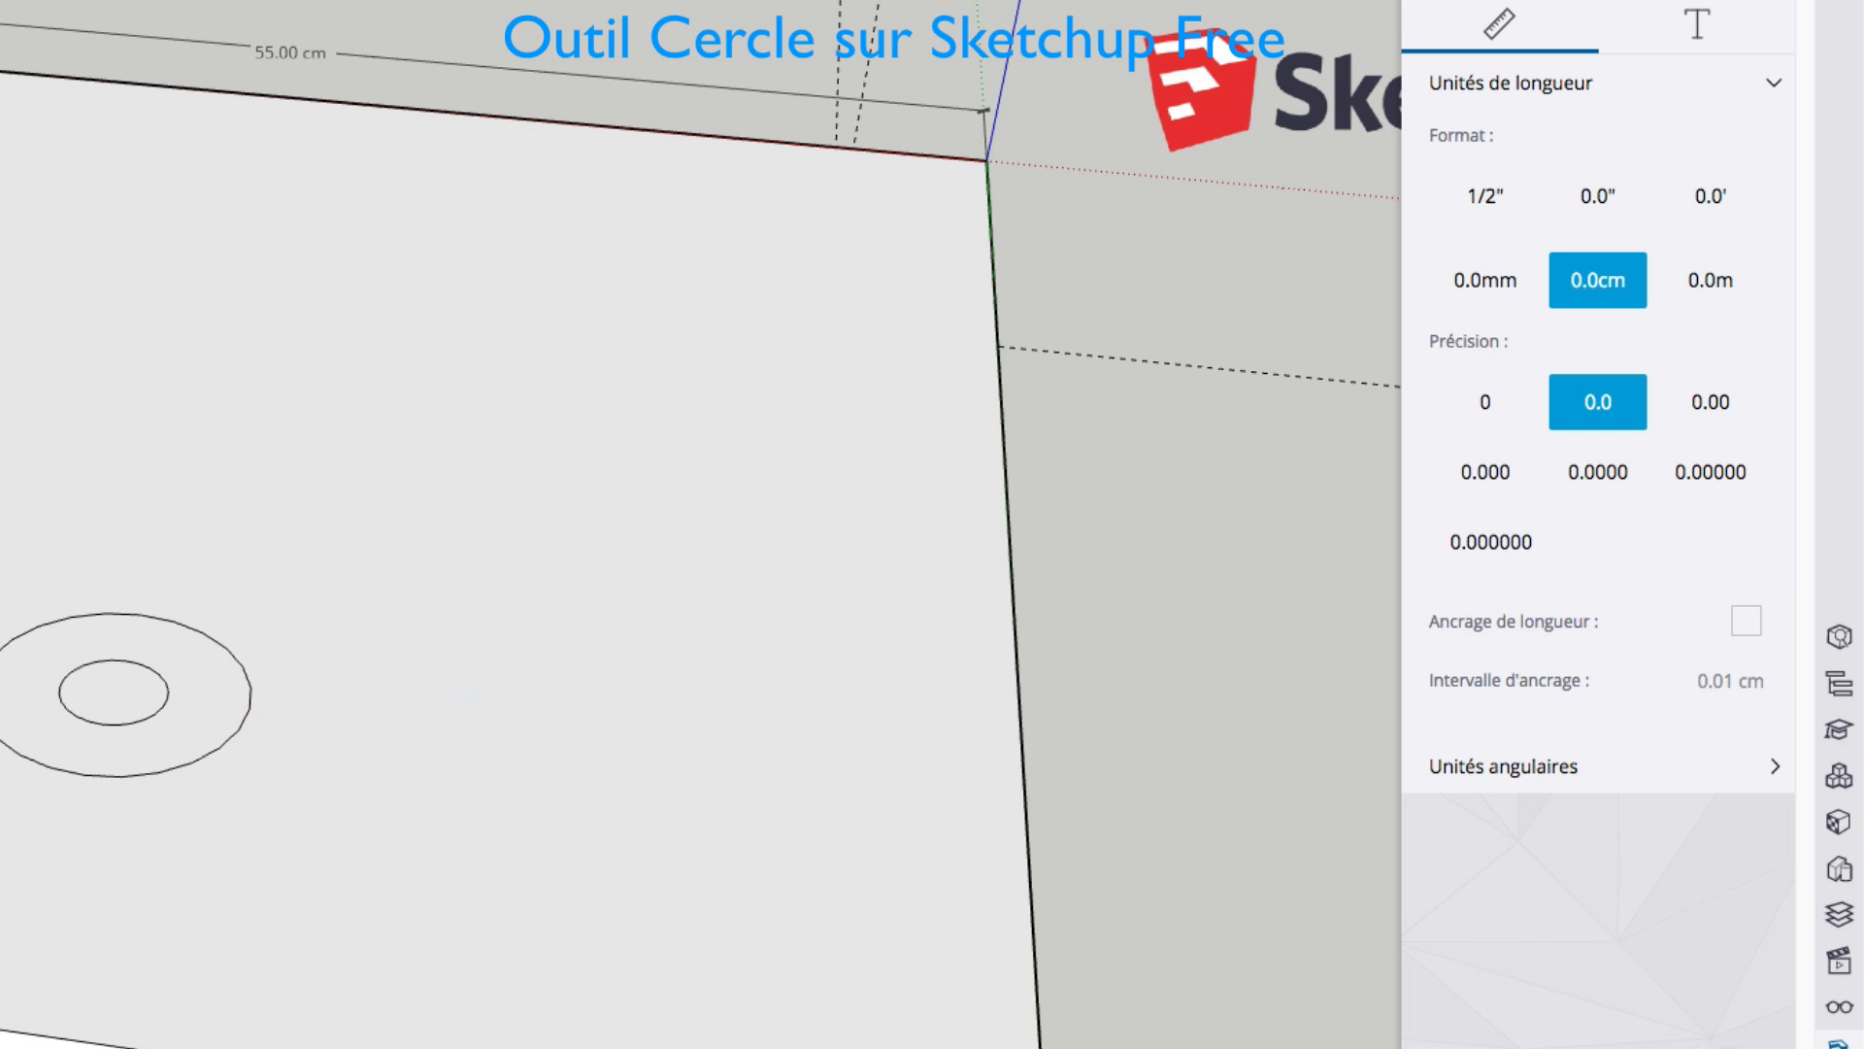
click(1746, 622)
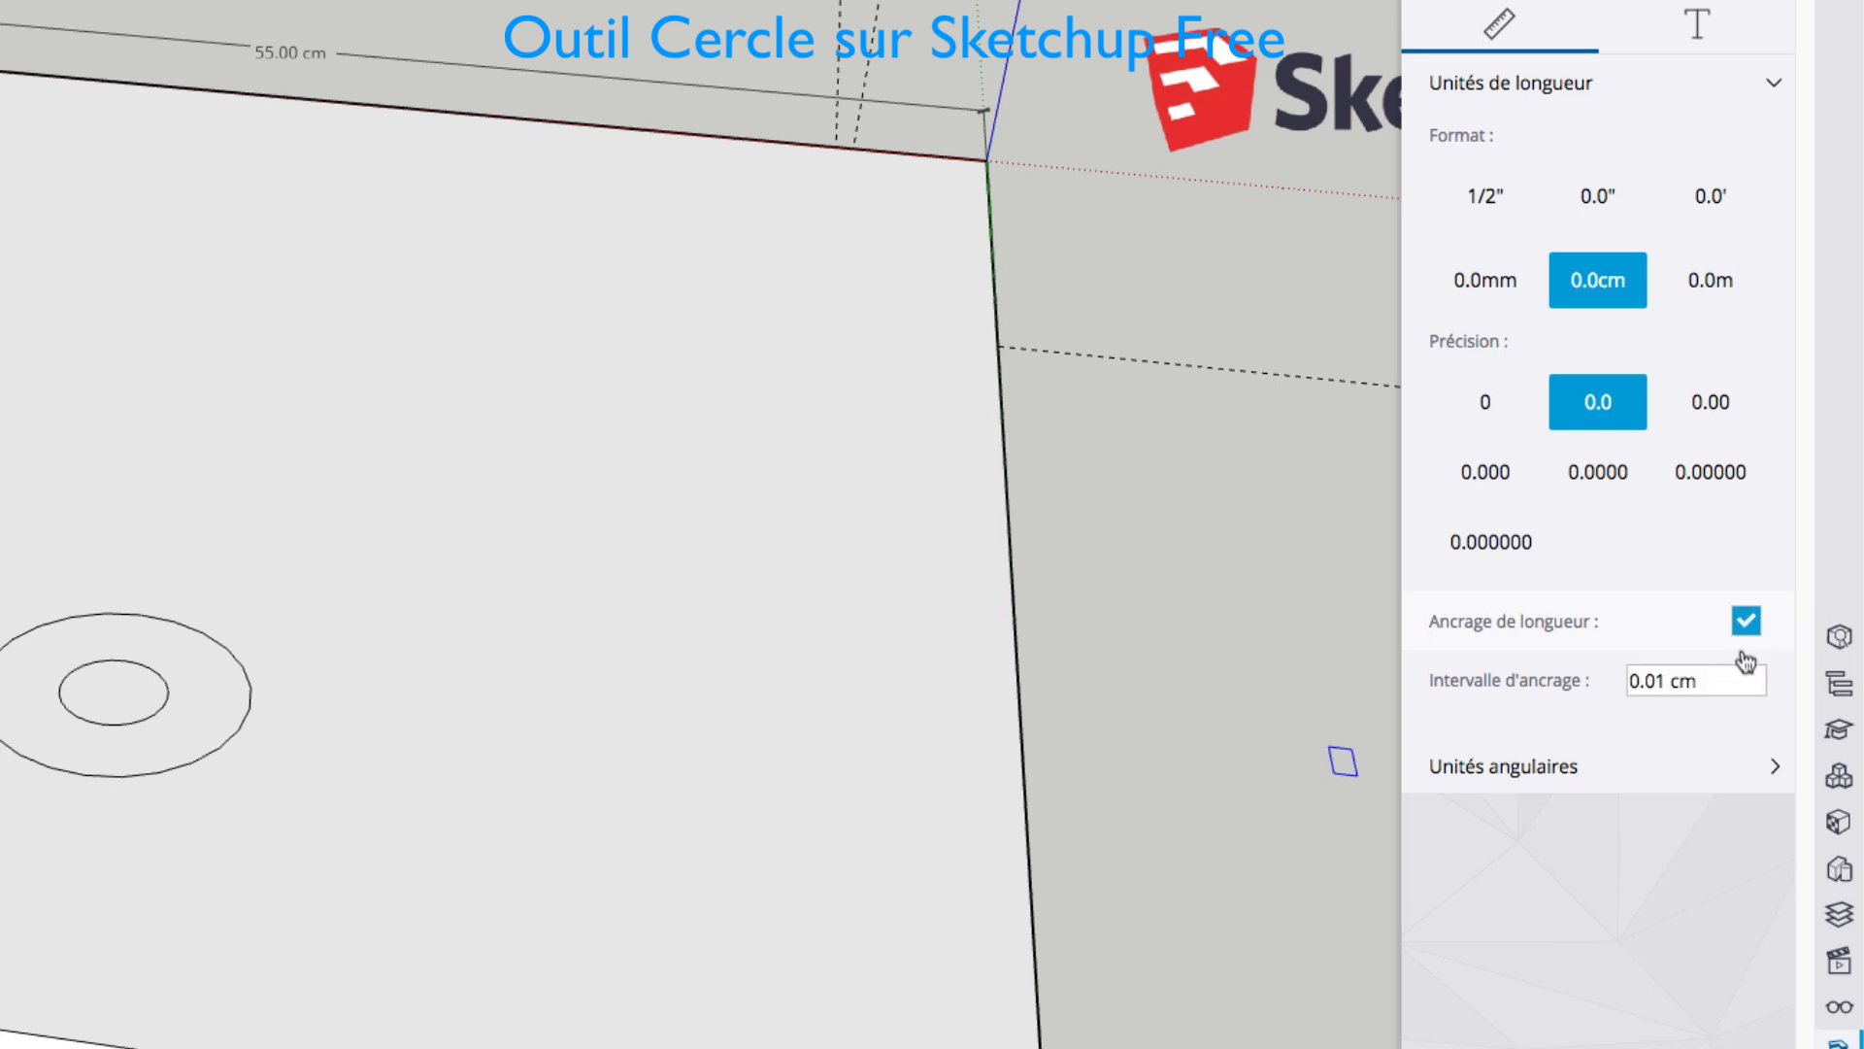
drag(1714, 679, 1551, 680)
text(1)
key(Return)
click(555, 652)
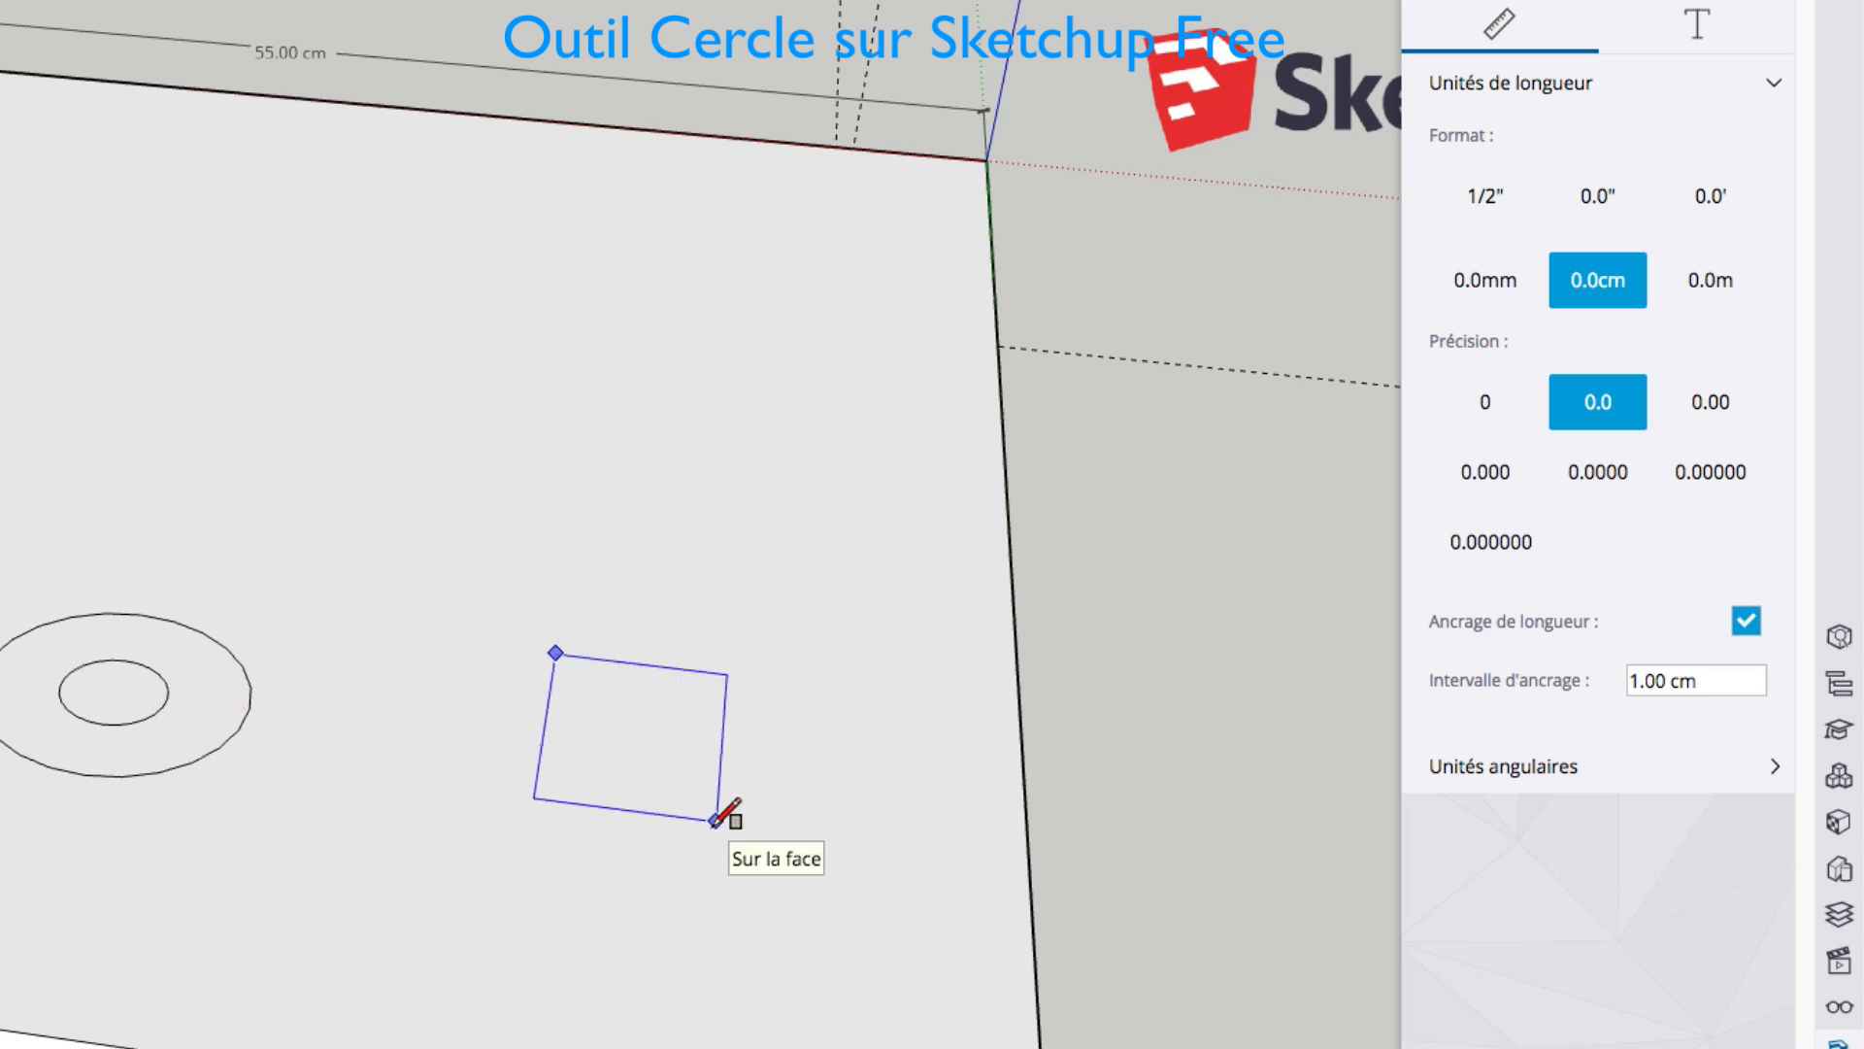
key(Escape)
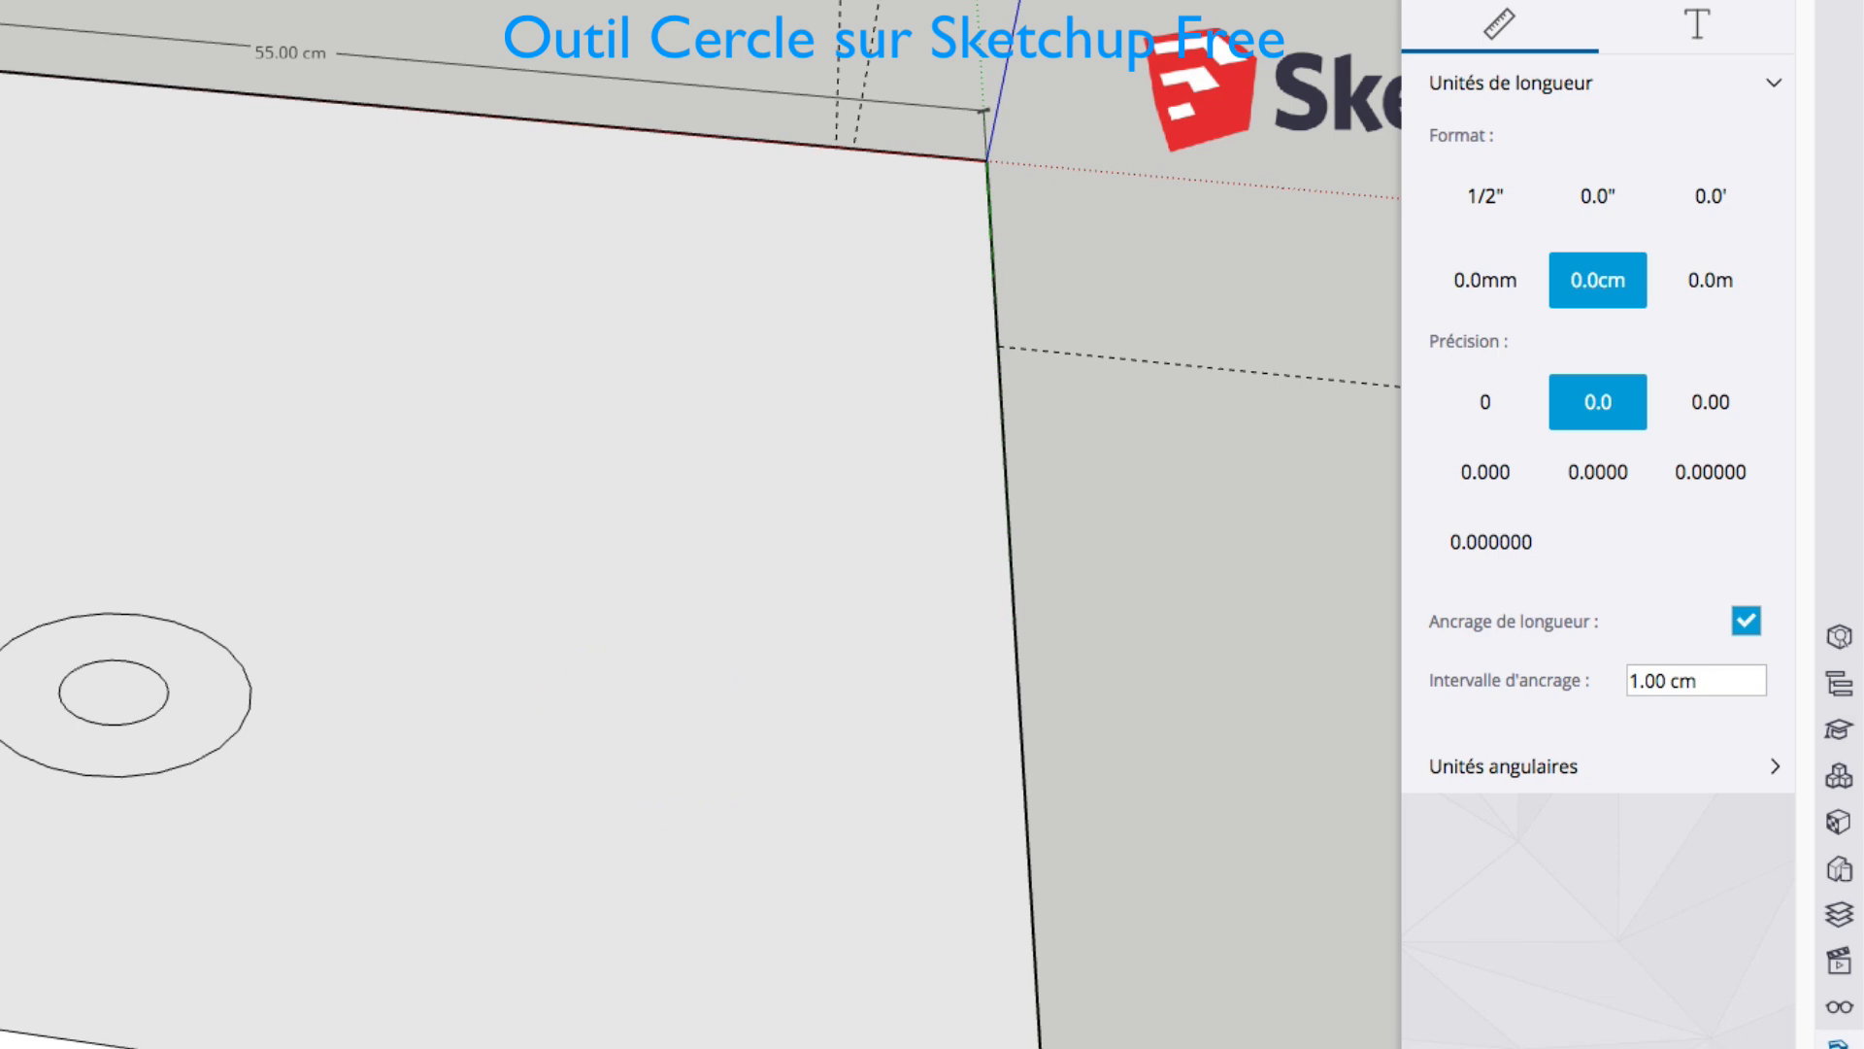
Step: Turn off length snapping and, in the angular units, angle snapping
click(1747, 627)
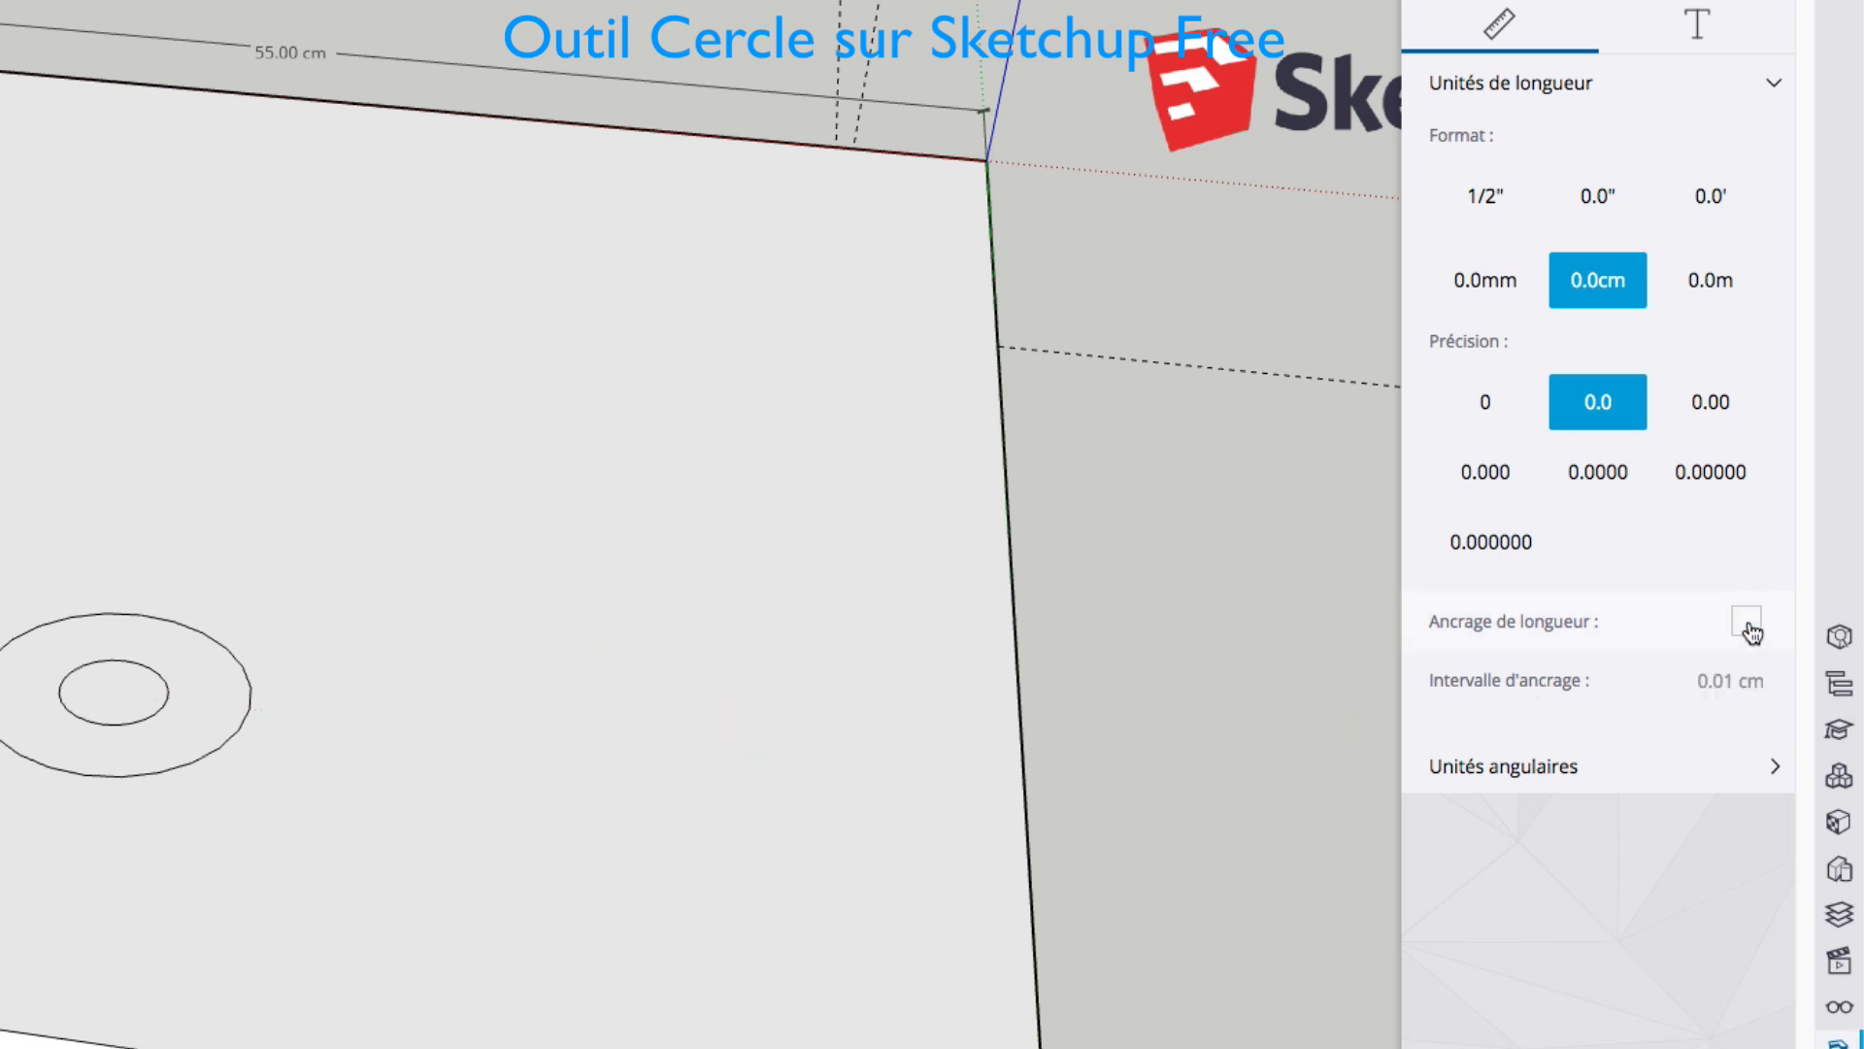
click(1778, 772)
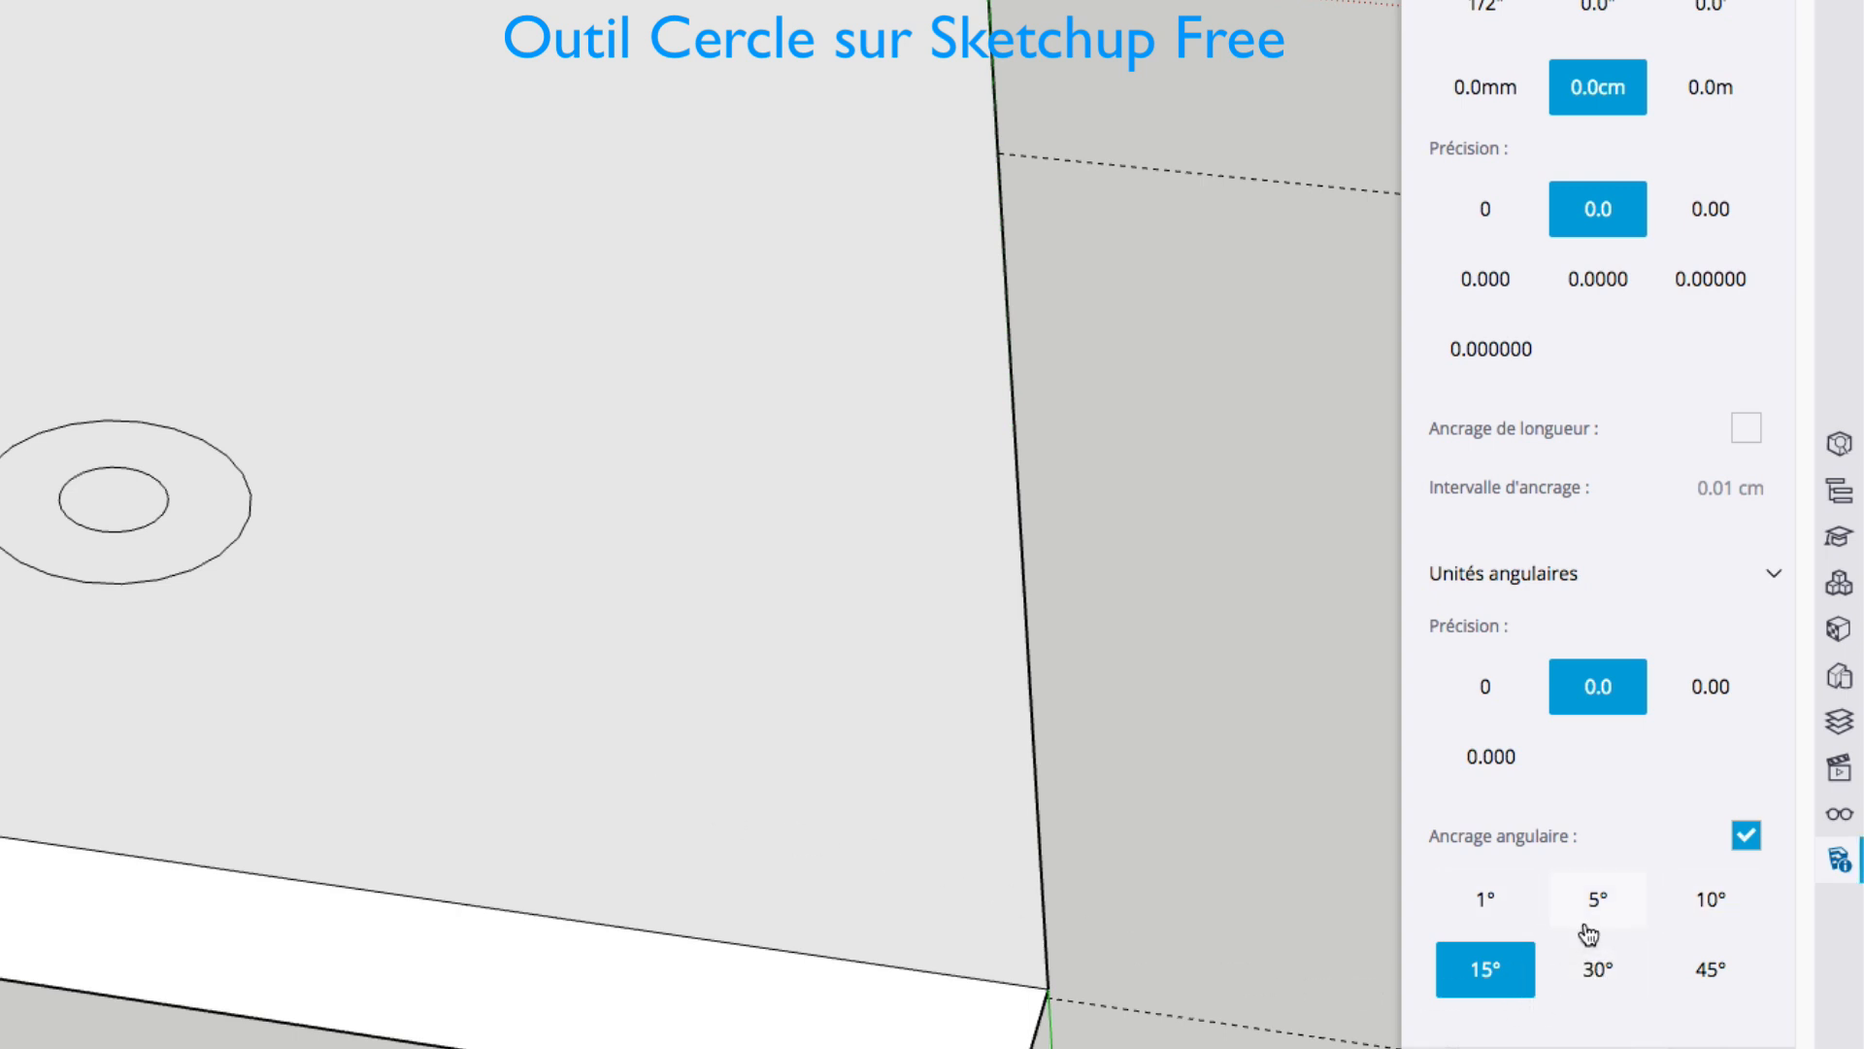
click(1745, 837)
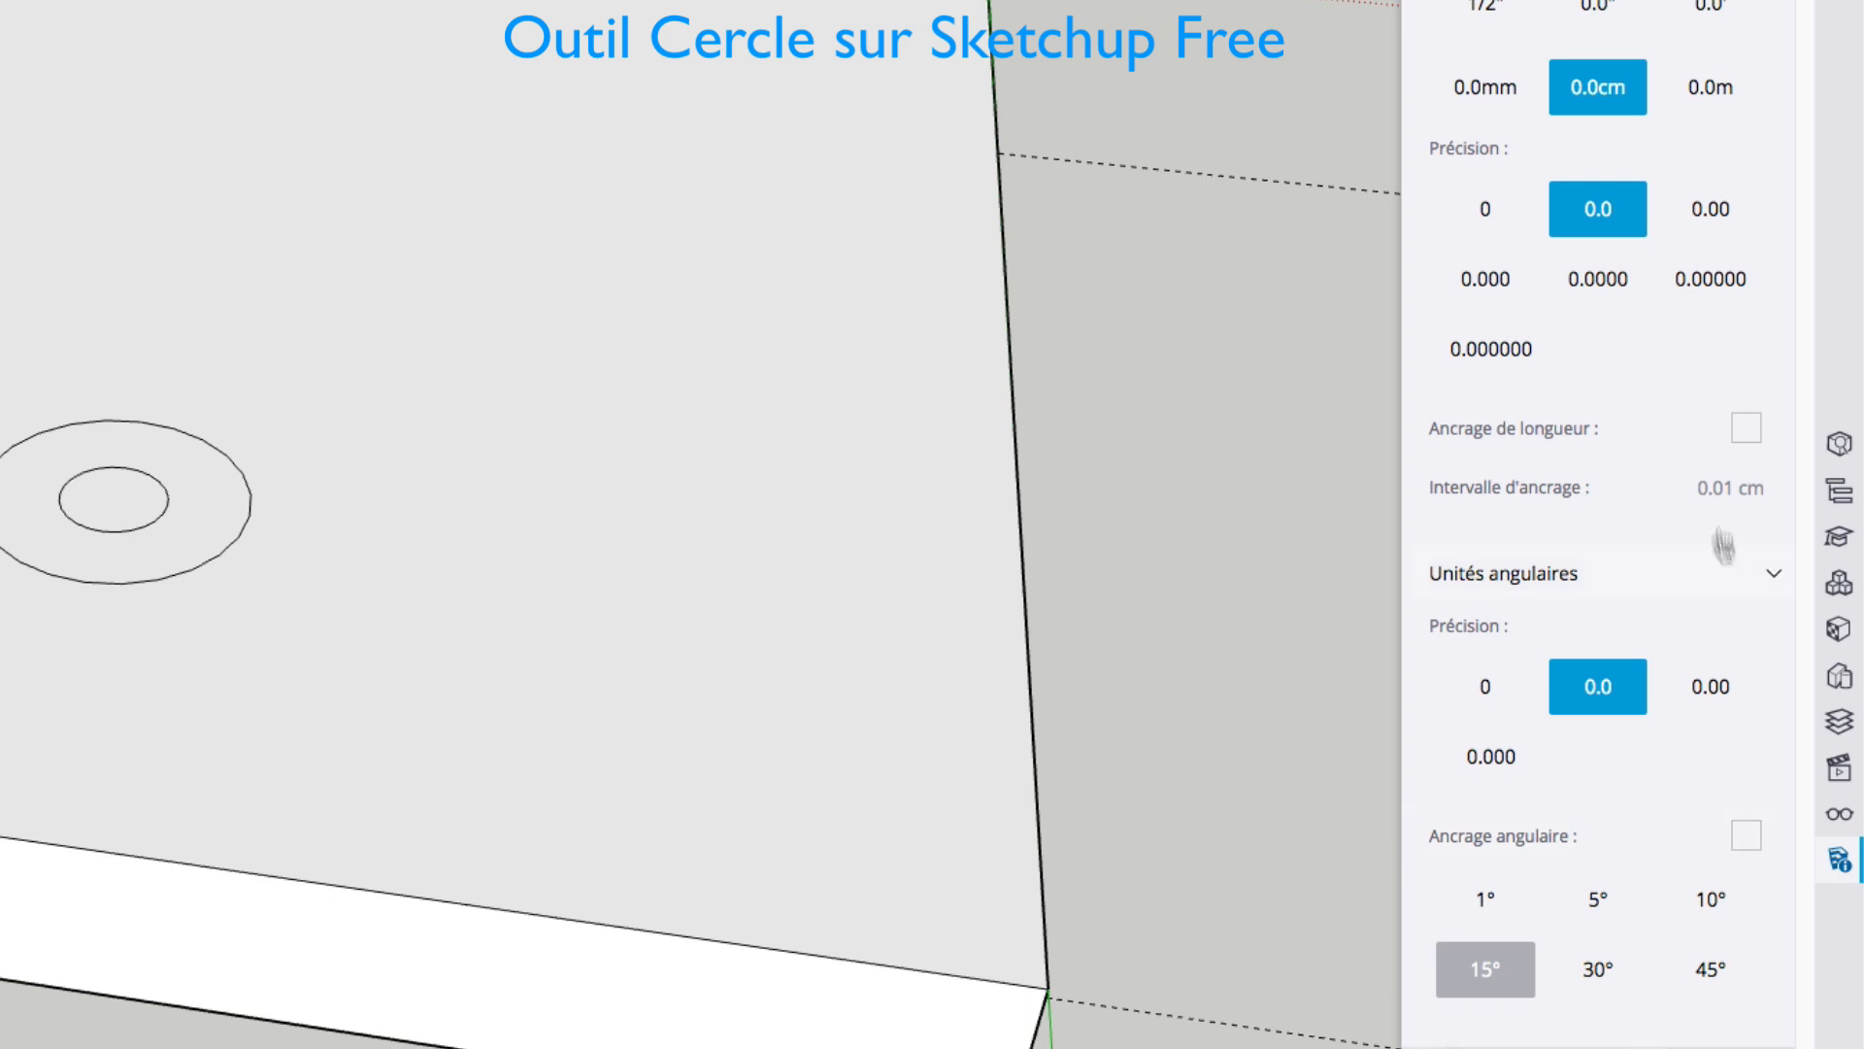
Step: Open the entity information of the outer circle and set its radius to 8 cm
scroll(259, 505, up, 3)
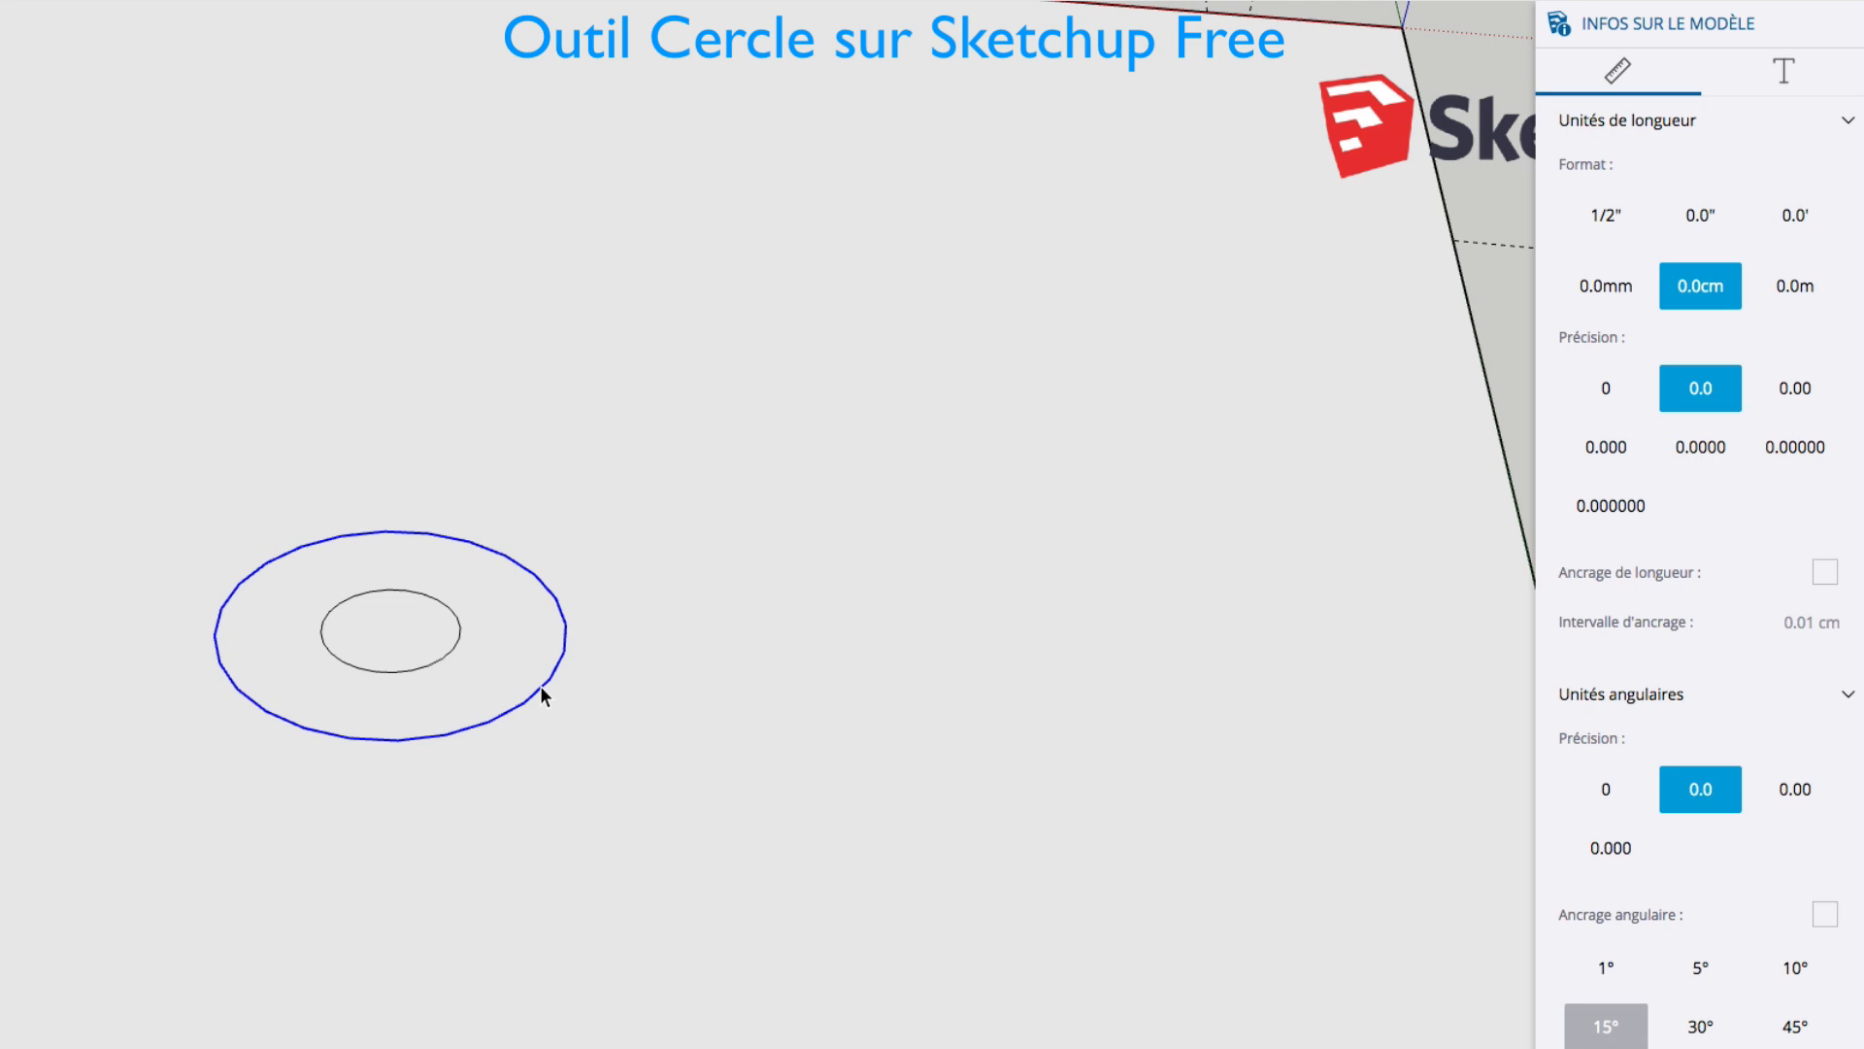
right_click(540, 691)
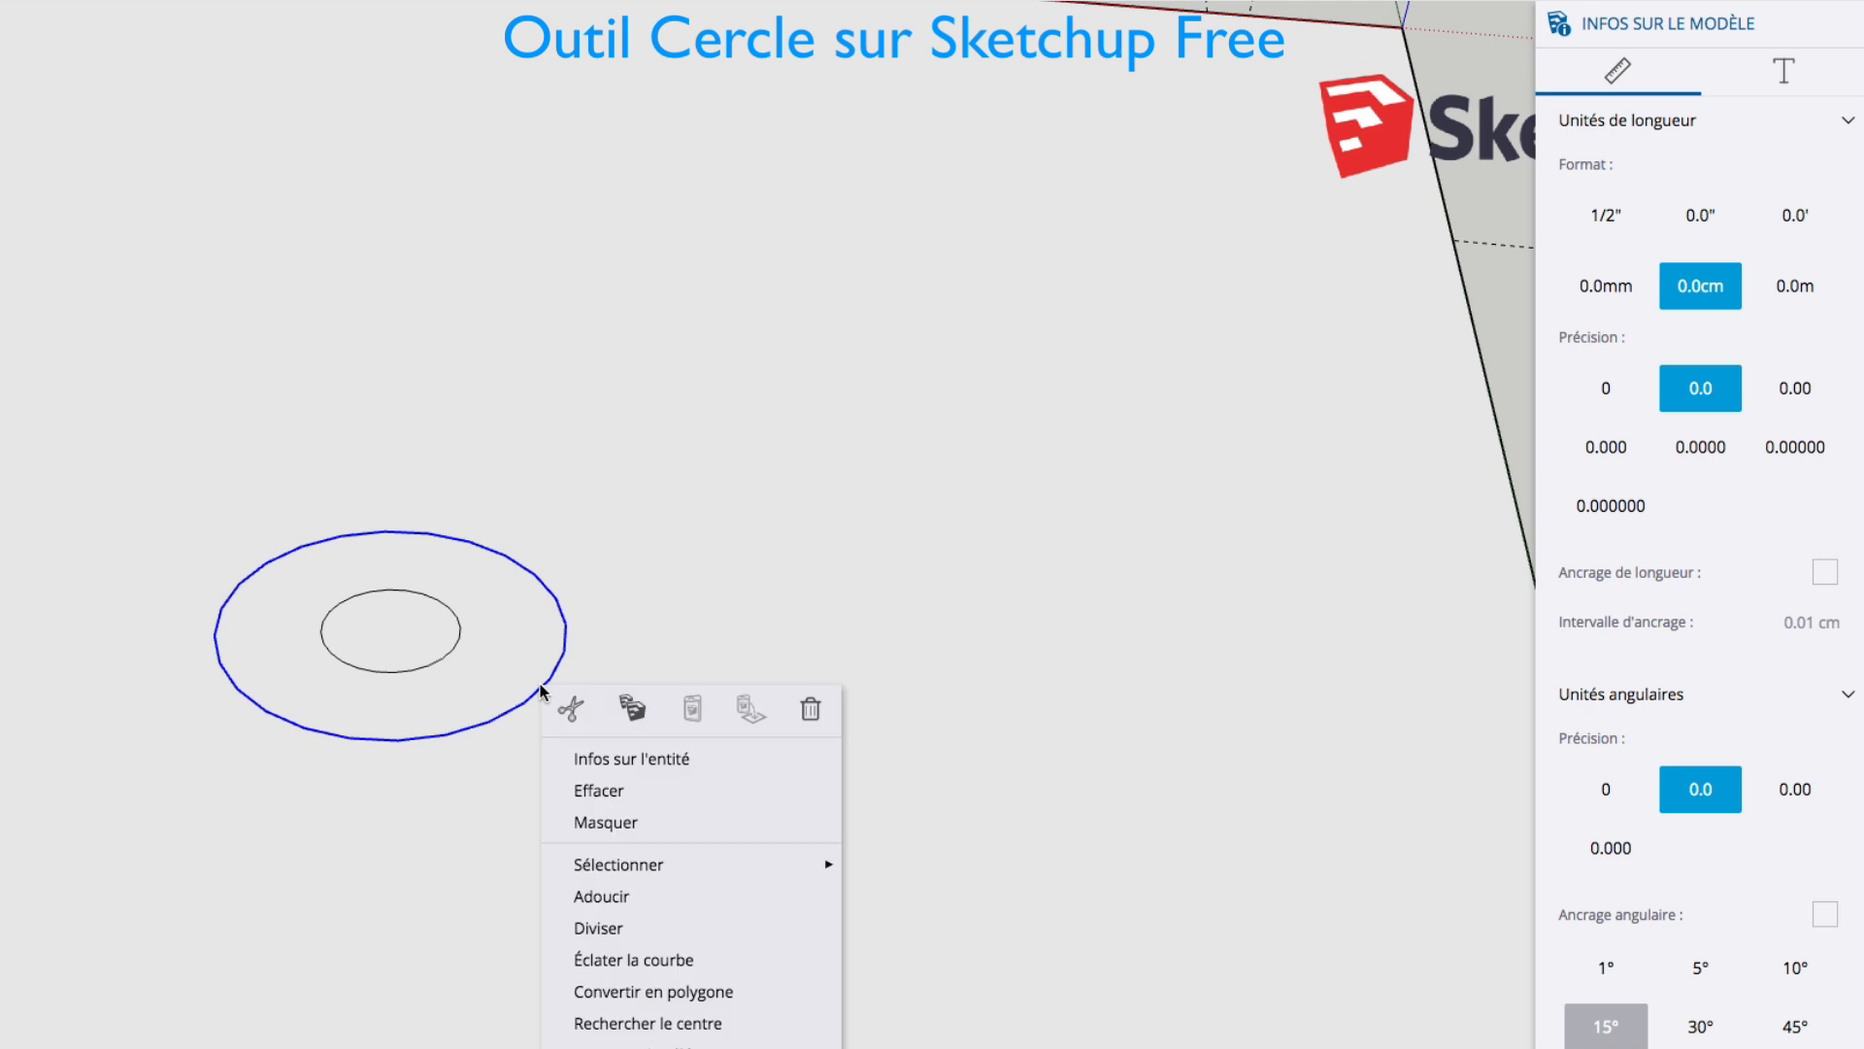
click(602, 758)
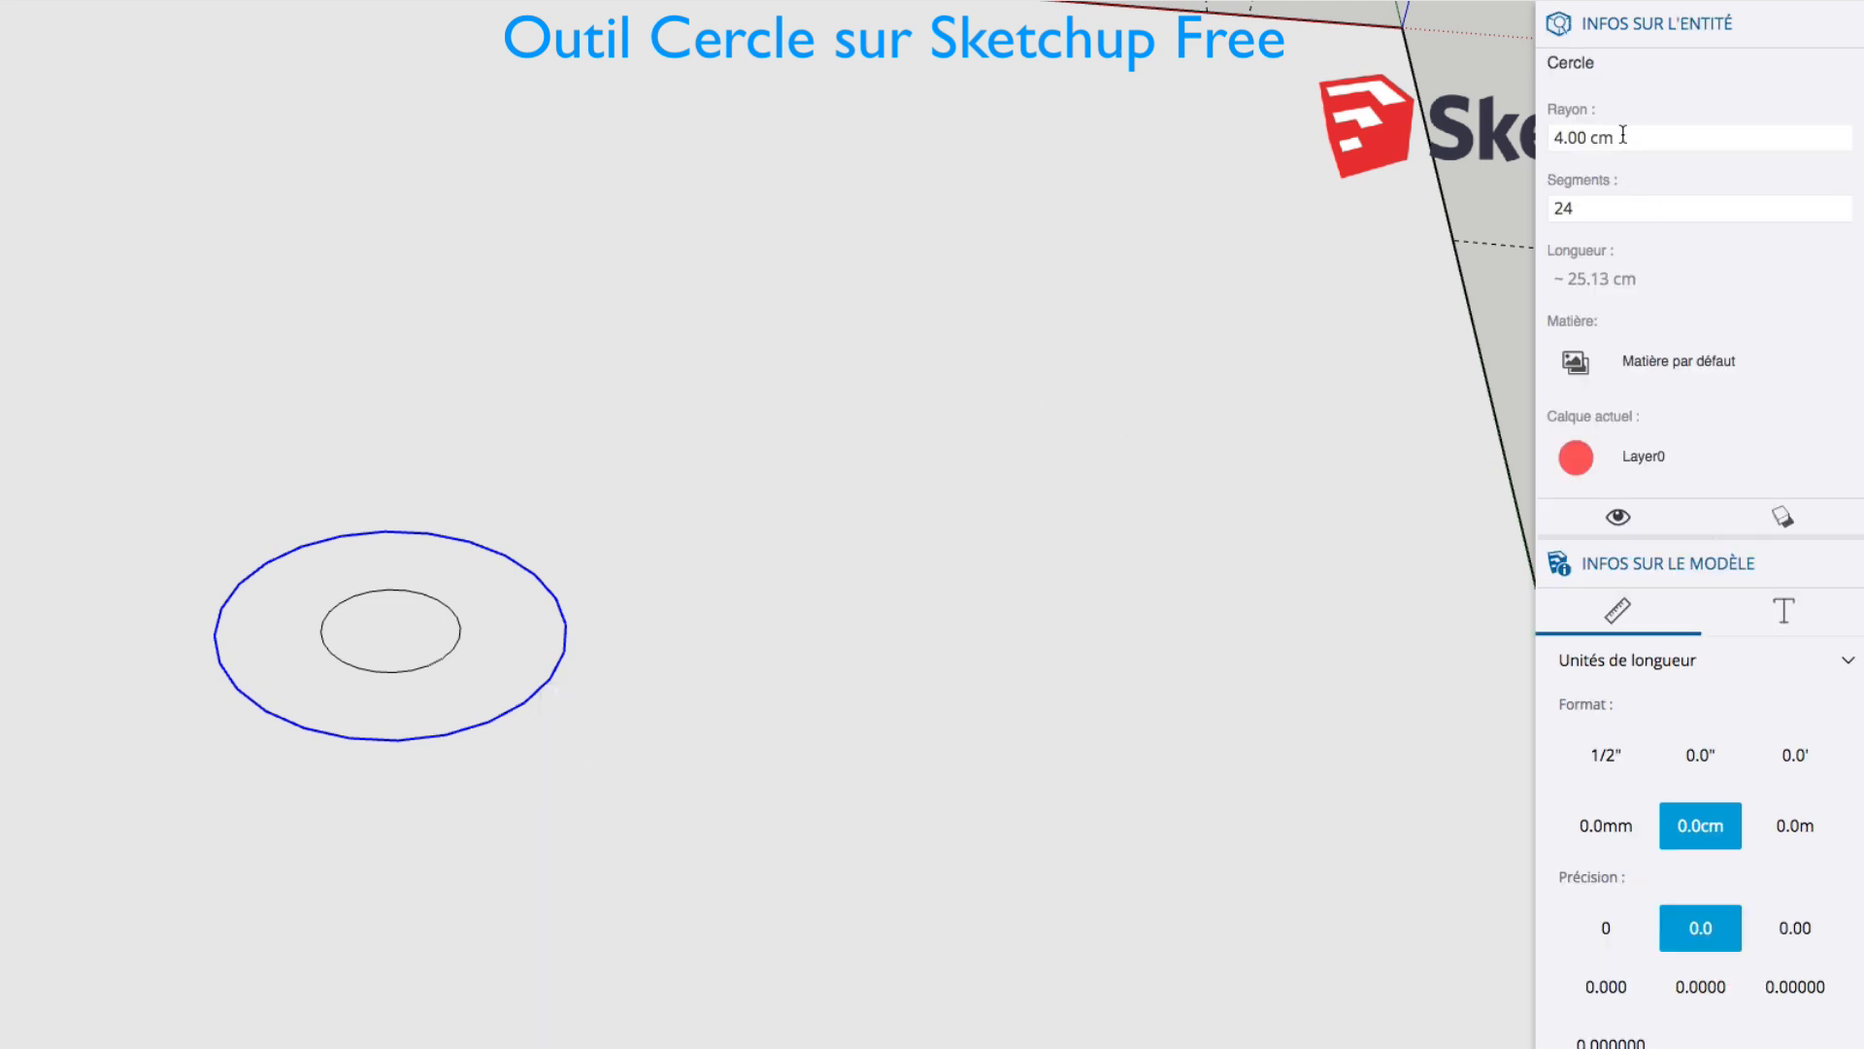
drag(1622, 135, 1521, 132)
text(8)
key(Return)
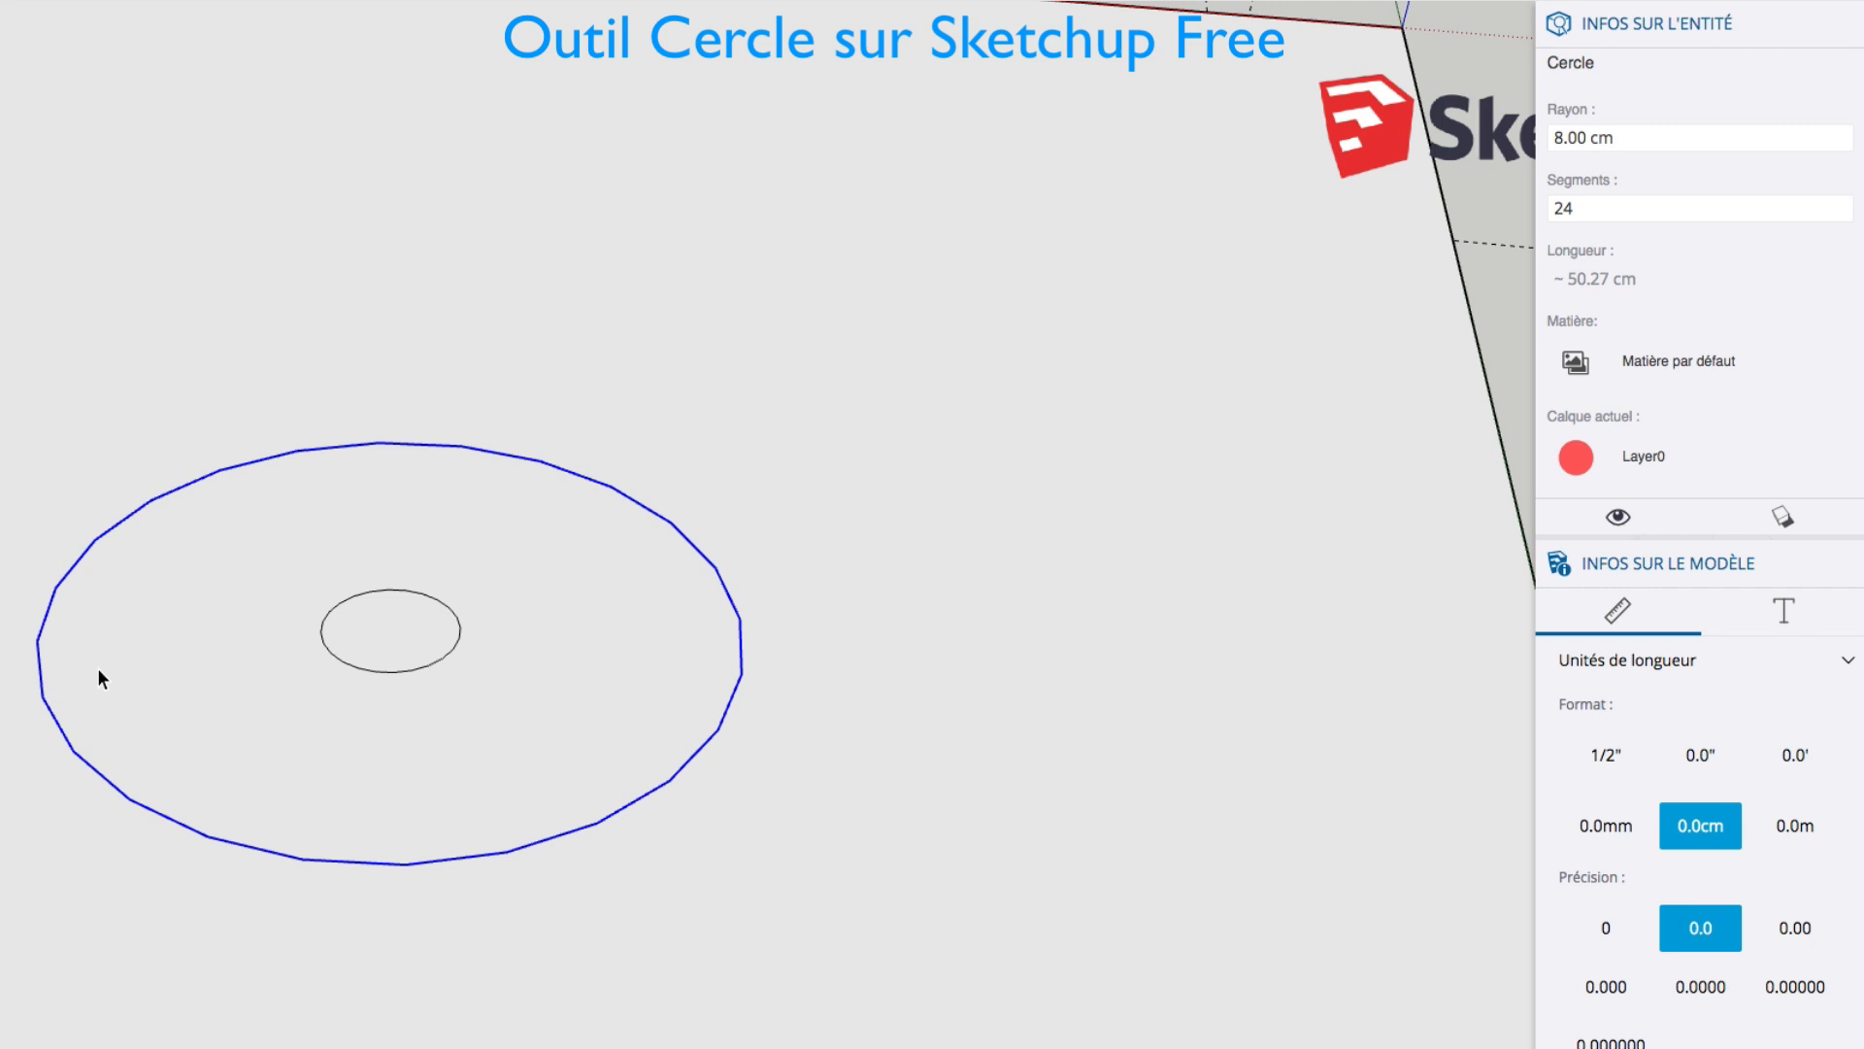
Step: Set the outer circle's number of segments to 48
drag(1610, 212, 1426, 194)
text(48)
key(Return)
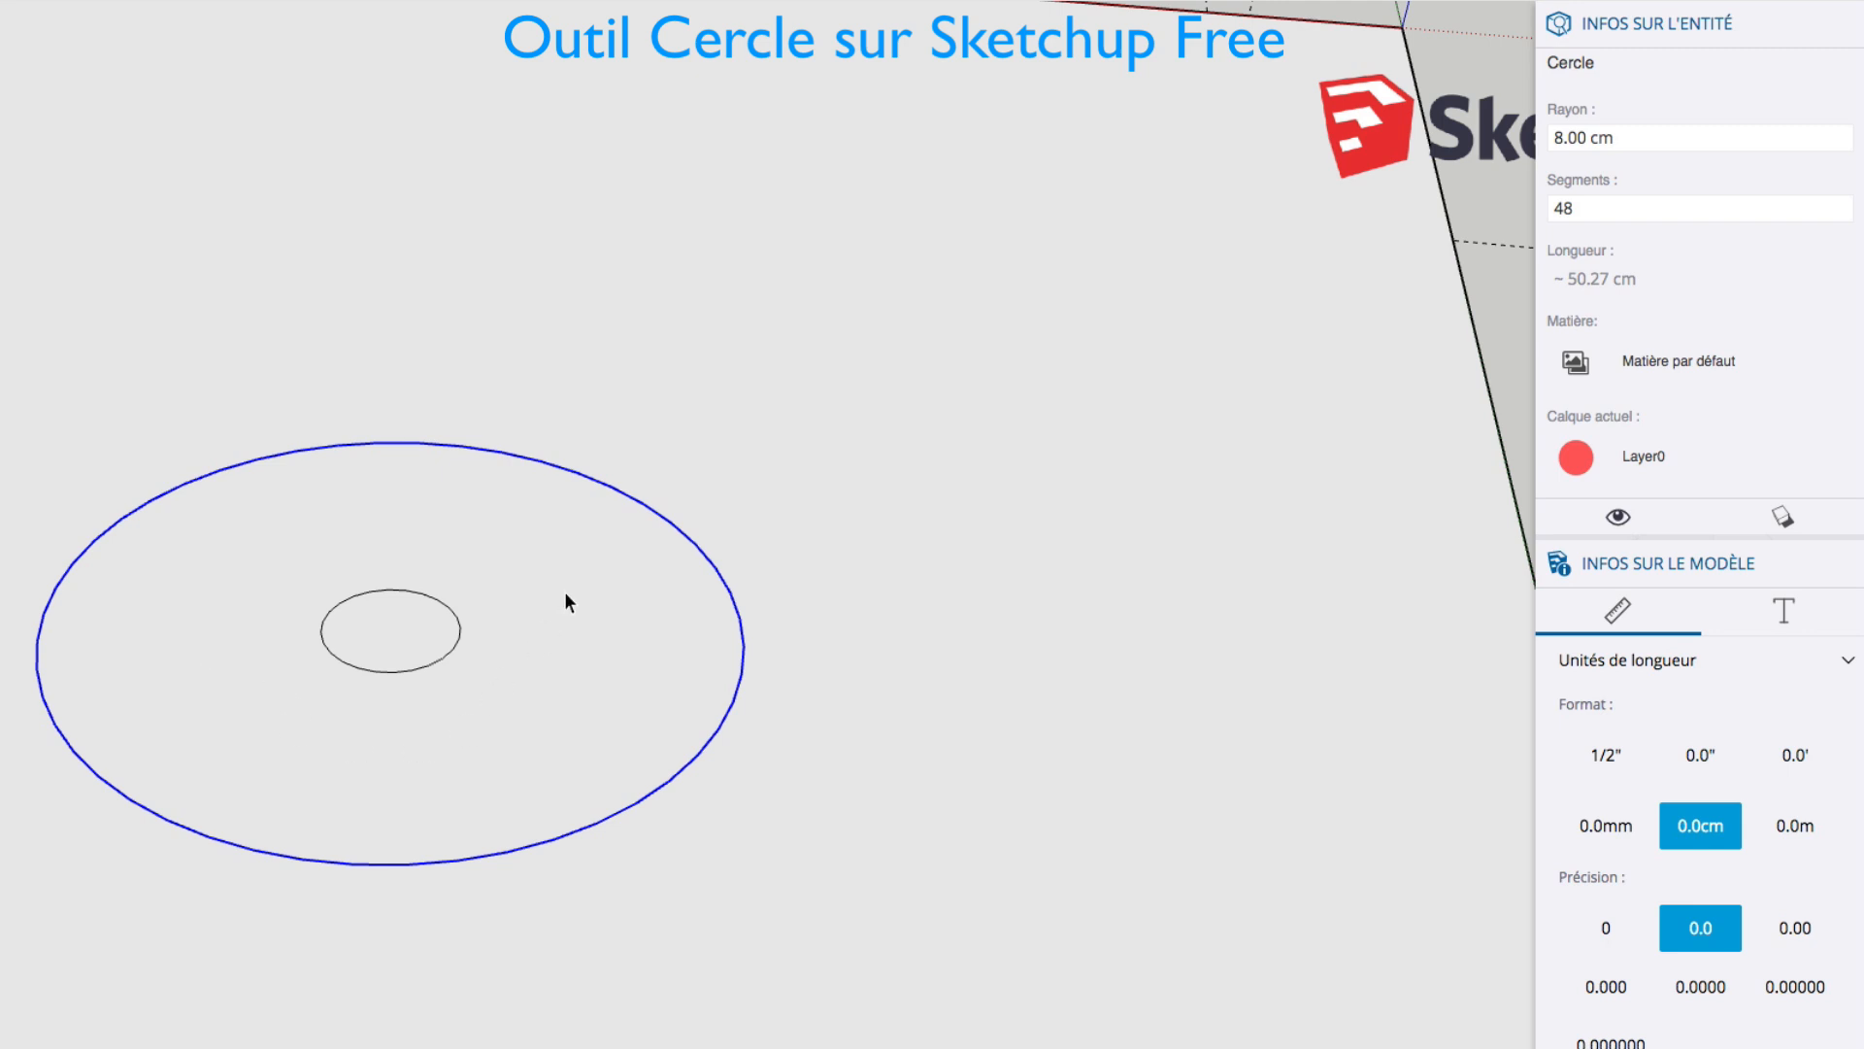
Step: Select the inner circle's edge and set its number of segments to 4
click(439, 649)
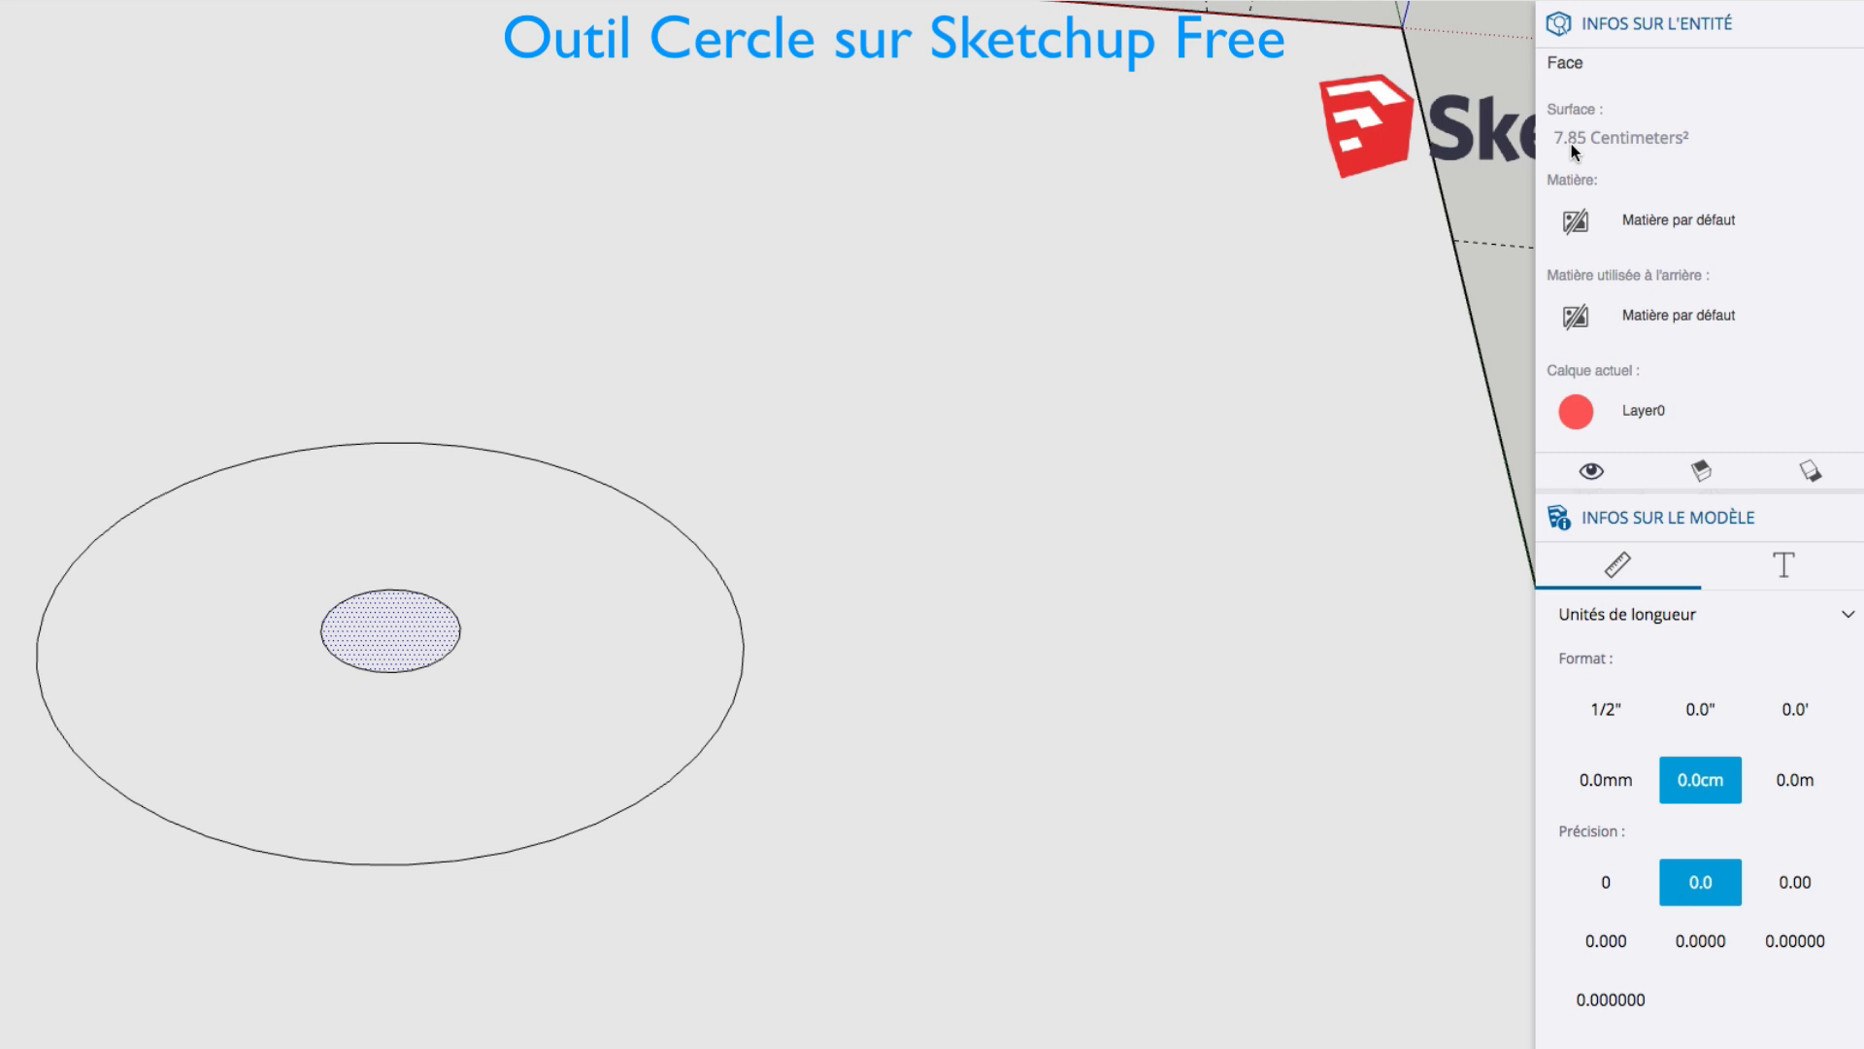
click(441, 663)
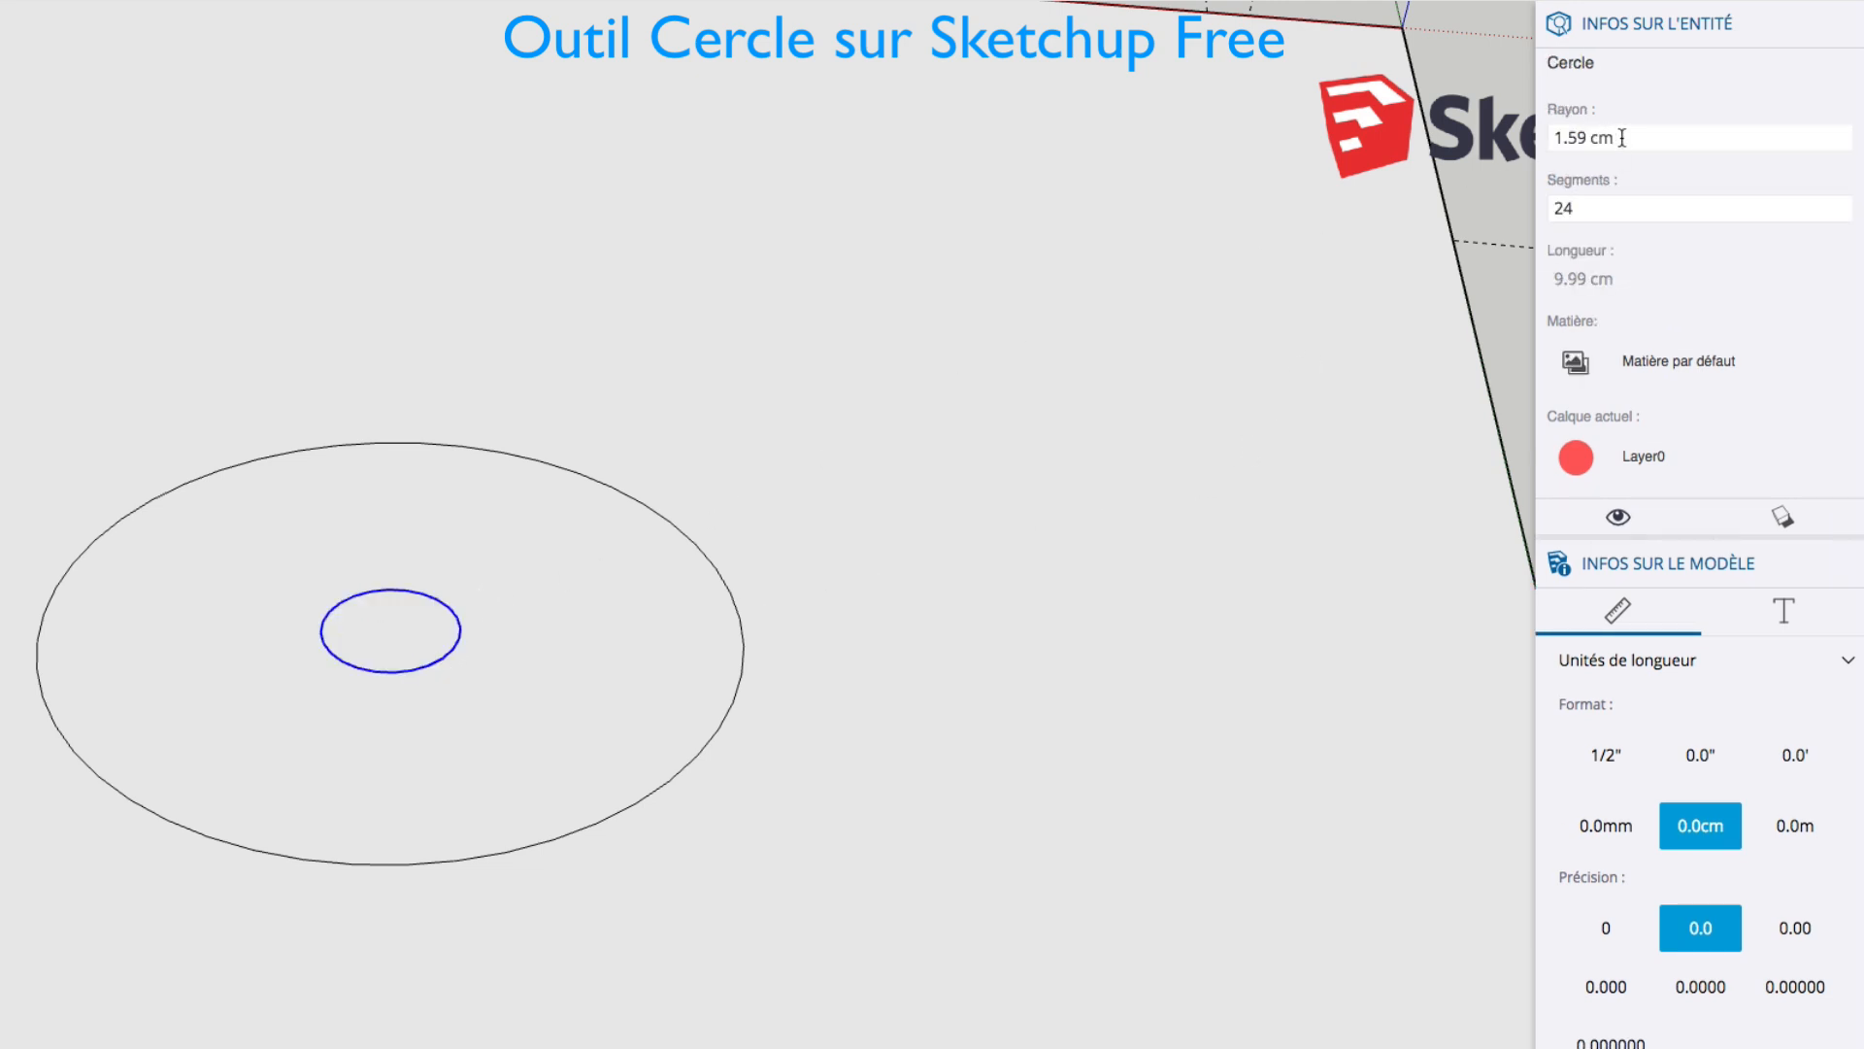
drag(1627, 137, 1483, 129)
drag(1583, 207, 1523, 207)
text(4)
key(Return)
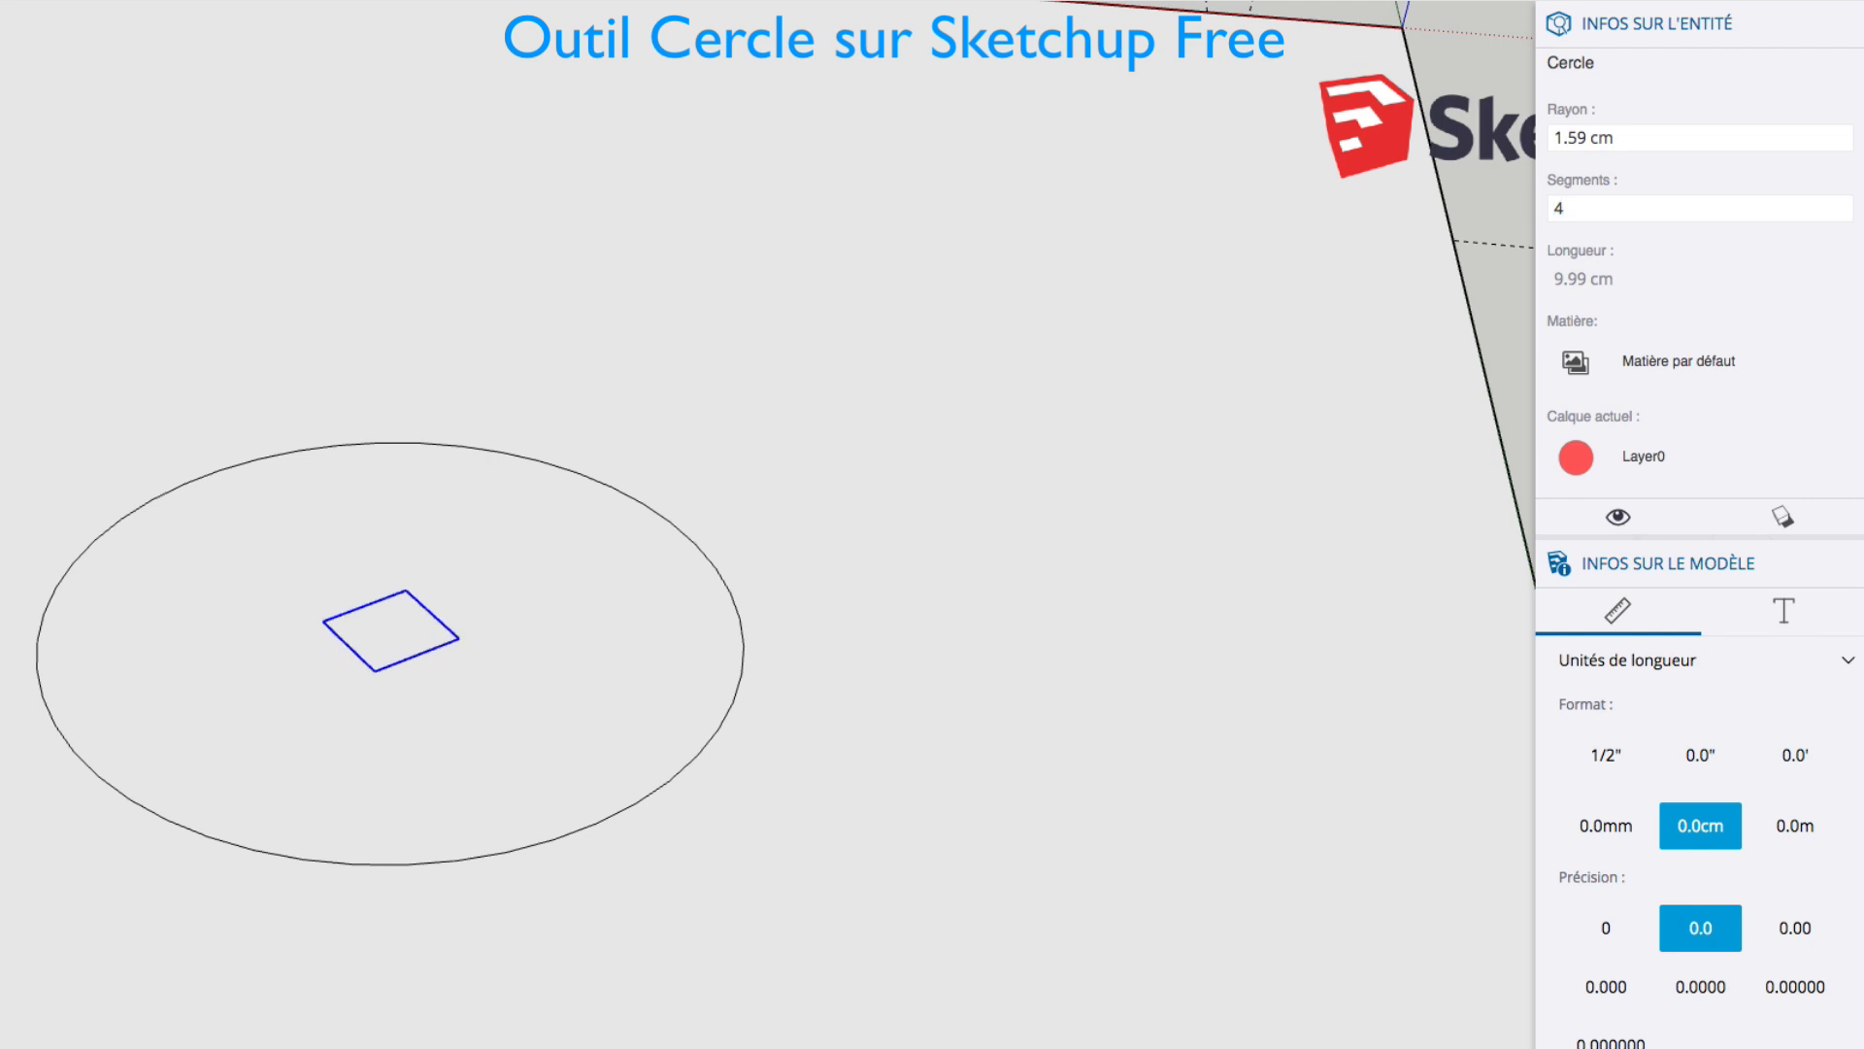
Step: Set the inner shape's number of segments to 6 to make it a hexagon
drag(1580, 212, 1530, 209)
text(6)
key(Return)
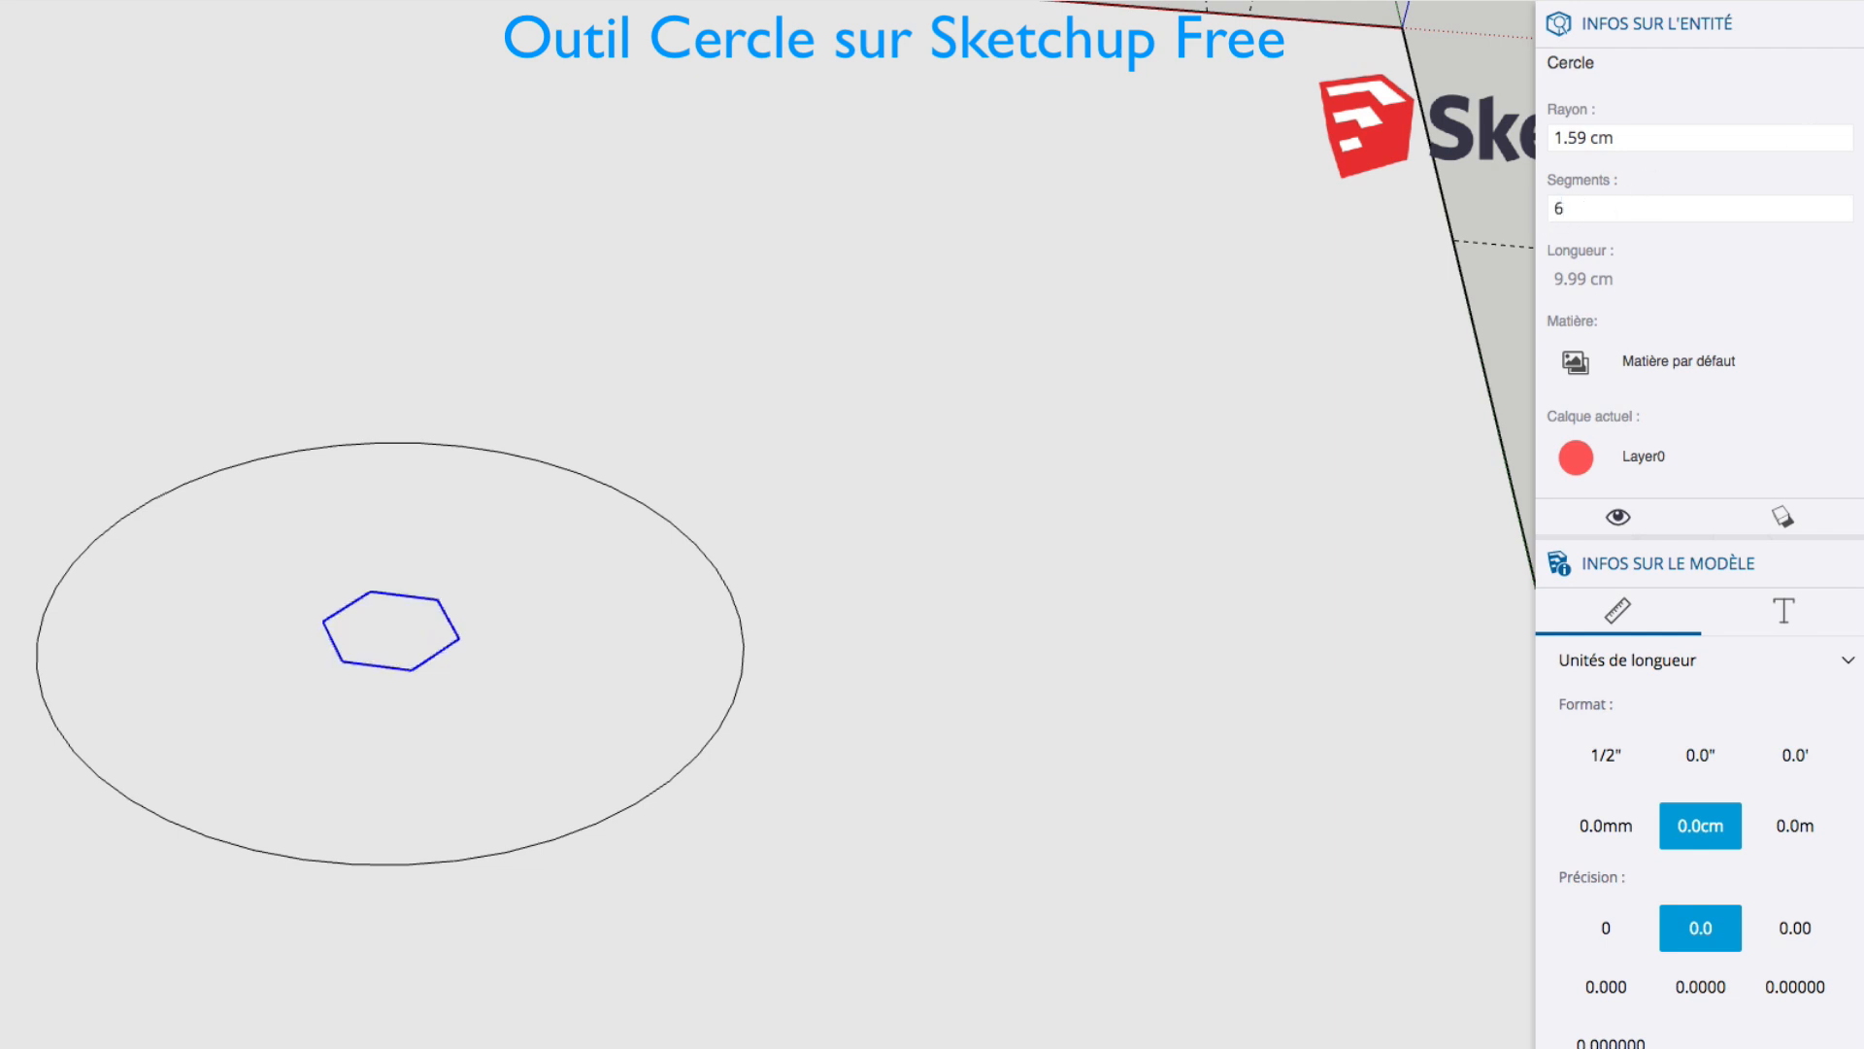
Step: Set the radius of the inner hexagon to 2 cm
scroll(470, 616, up, 5)
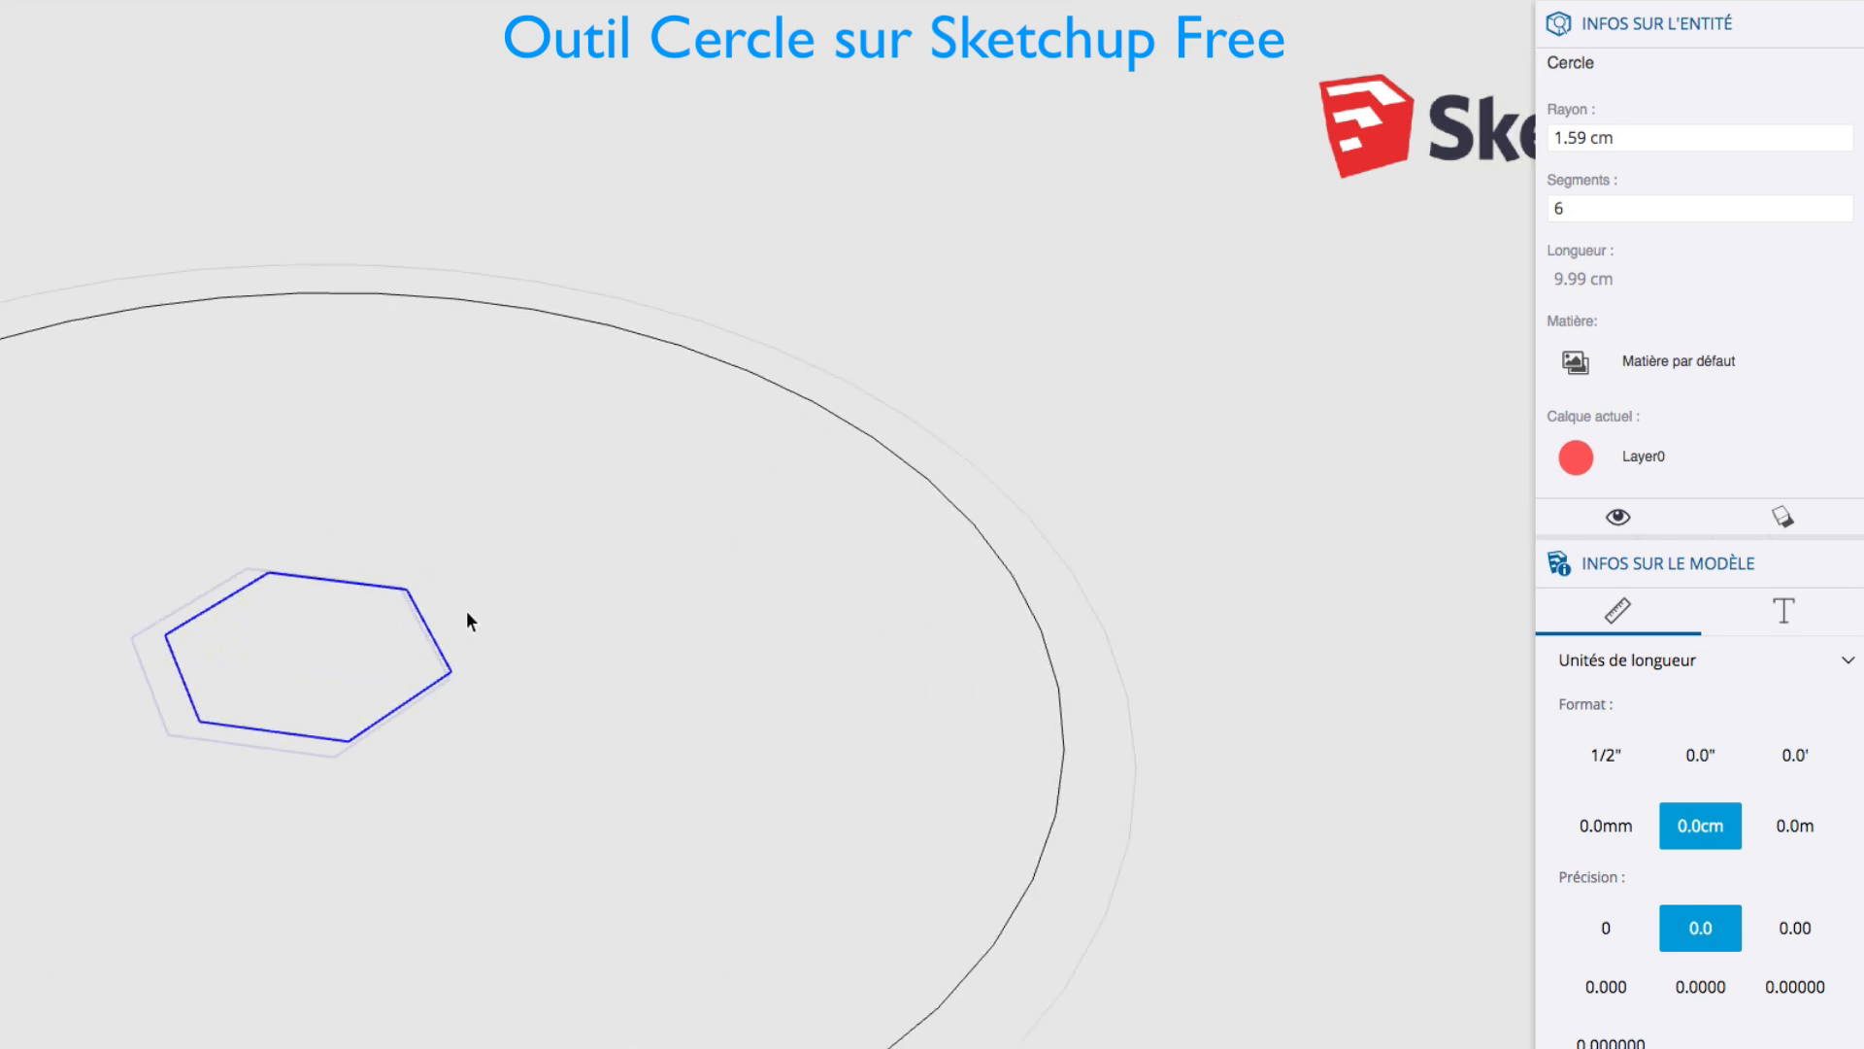
scroll(470, 621, down, 2)
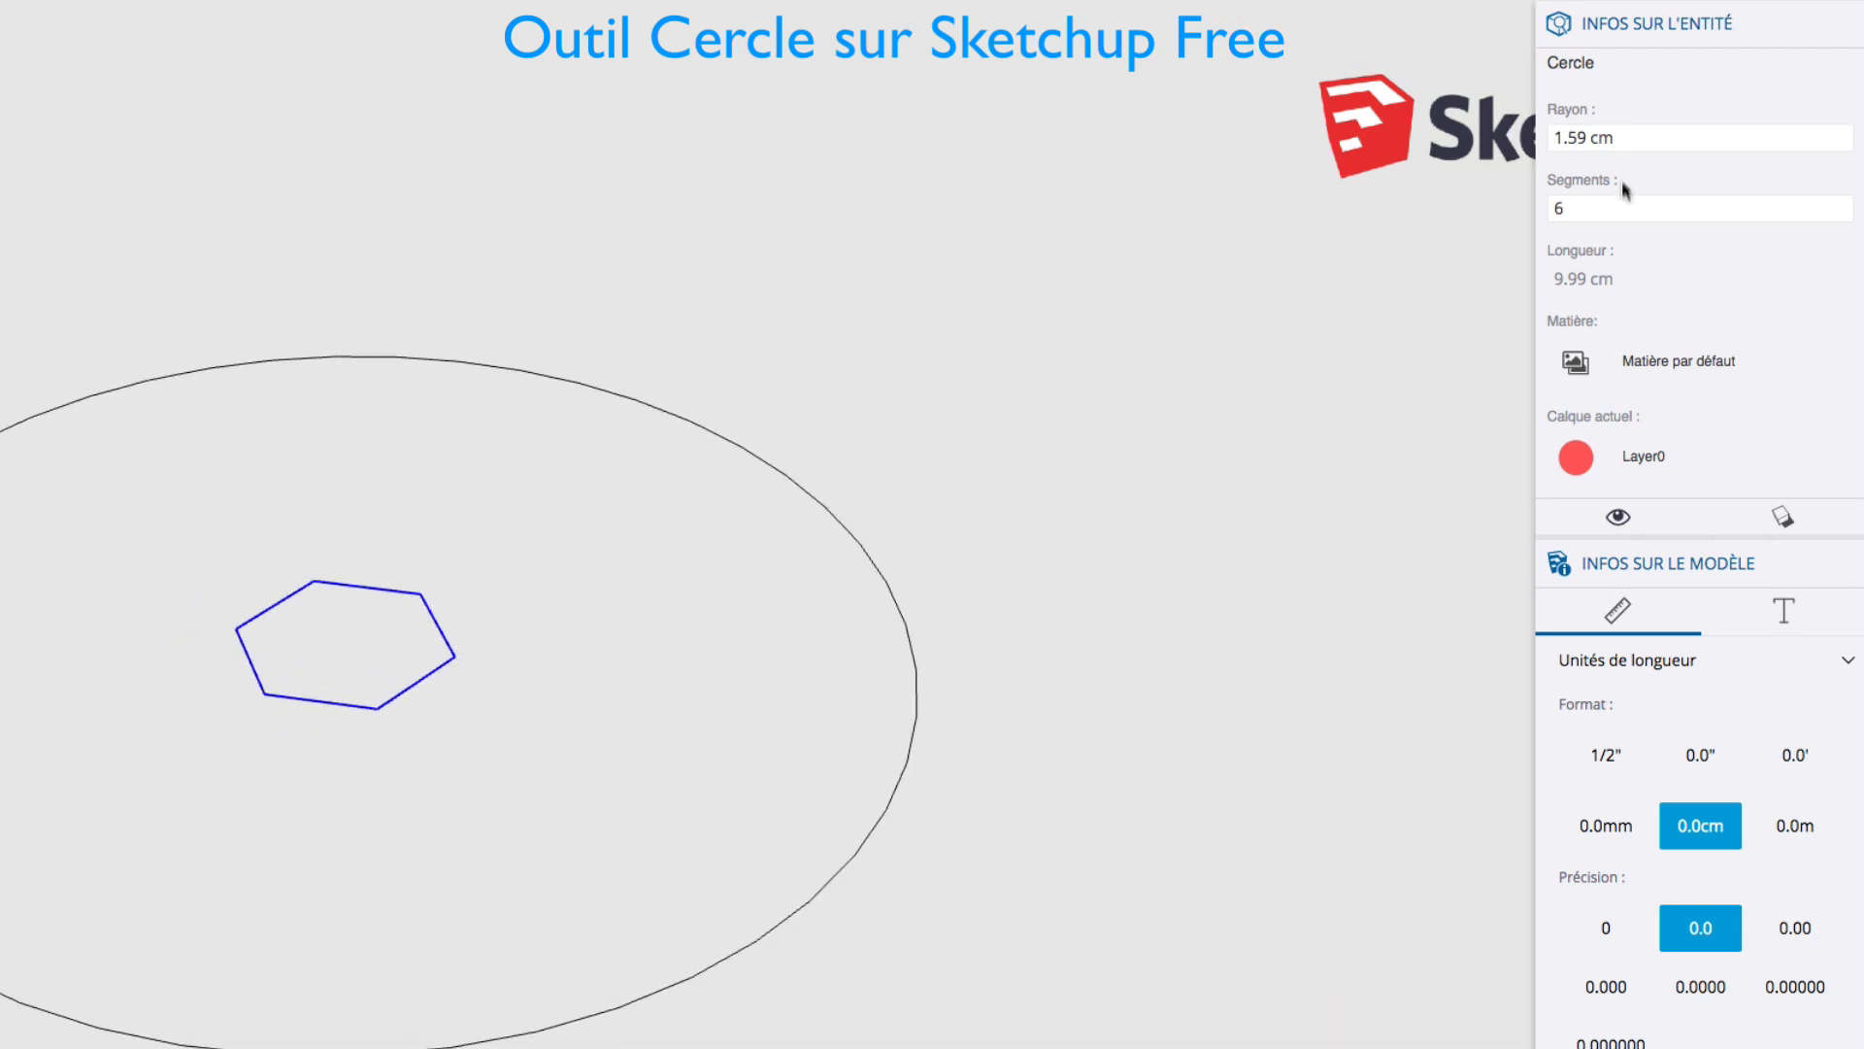
drag(1619, 137, 1498, 136)
text(2)
key(Return)
scroll(960, 632, down, 2)
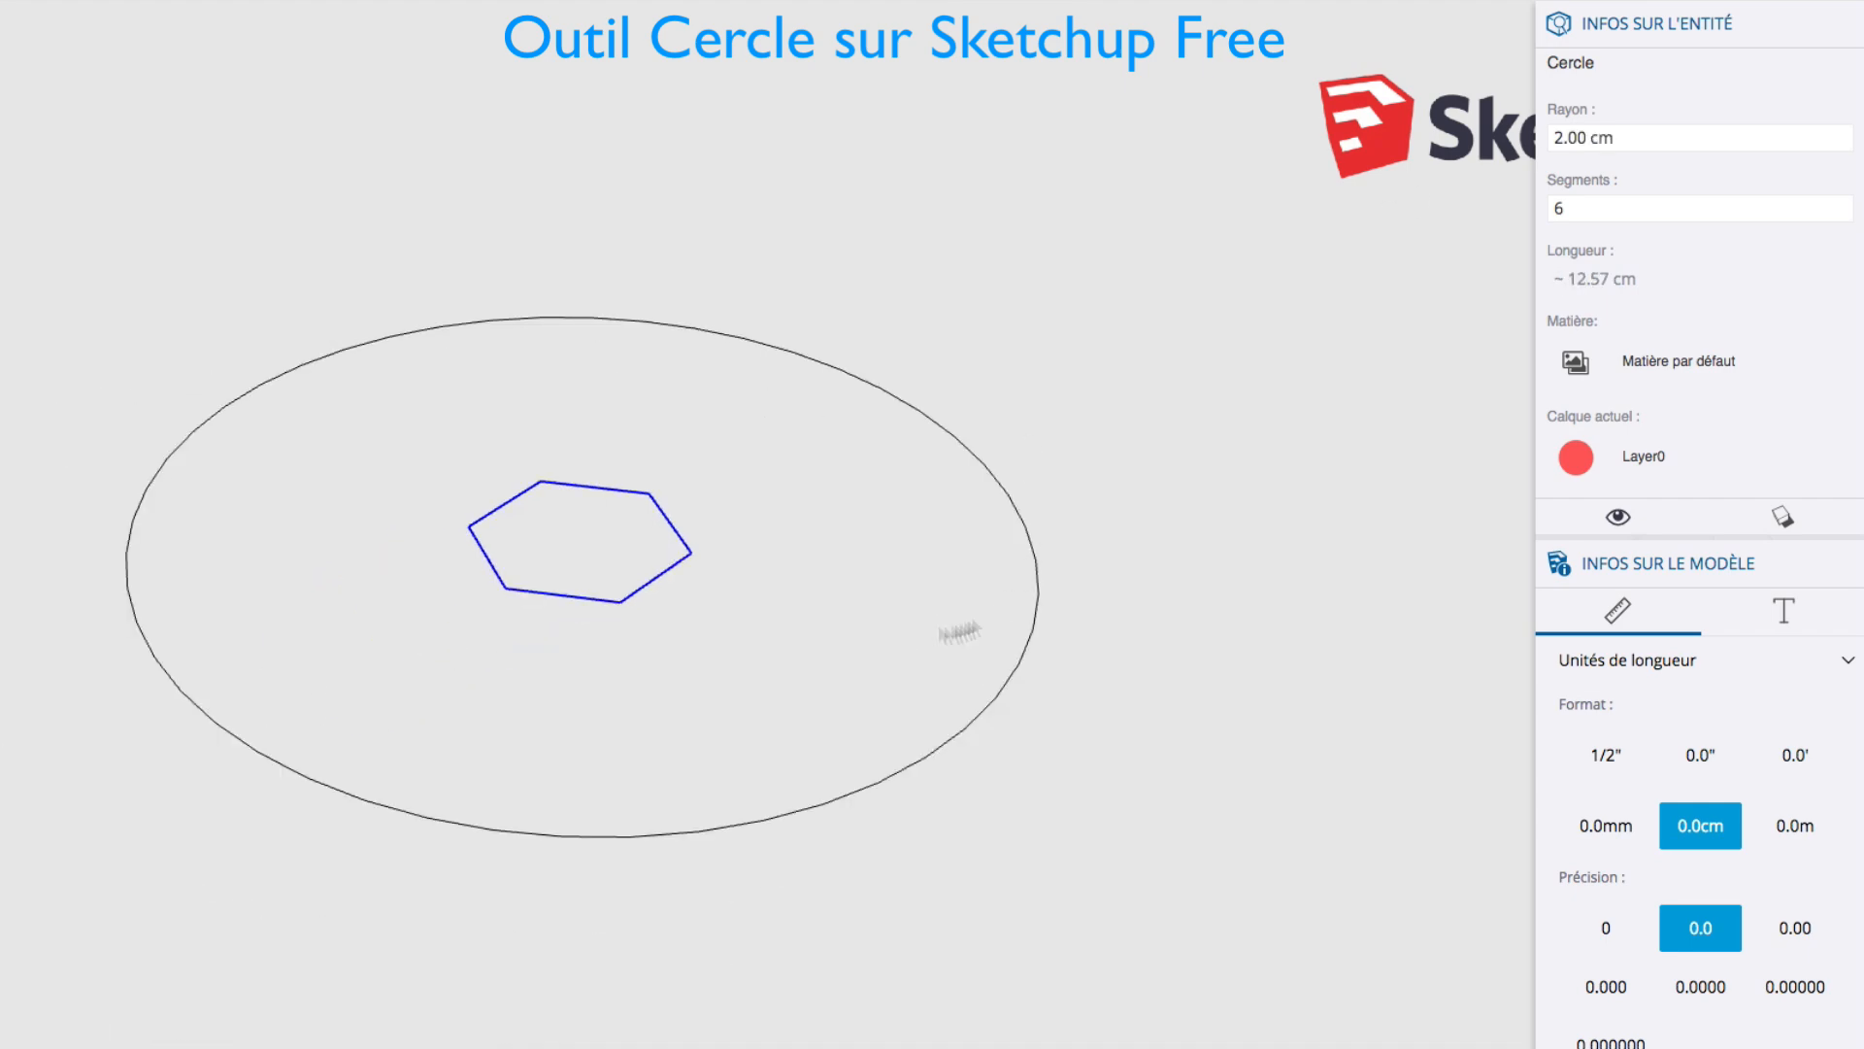
scroll(752, 614, down, 2)
shift+middle_drag(710, 482, 551, 630)
middle_drag(666, 865, 816, 803)
mouse_move(795, 707)
shift+middle_down()
mouse_move(1120, 709)
mouse_move(982, 702)
shift+middle_up()
scroll(853, 714, up, 1)
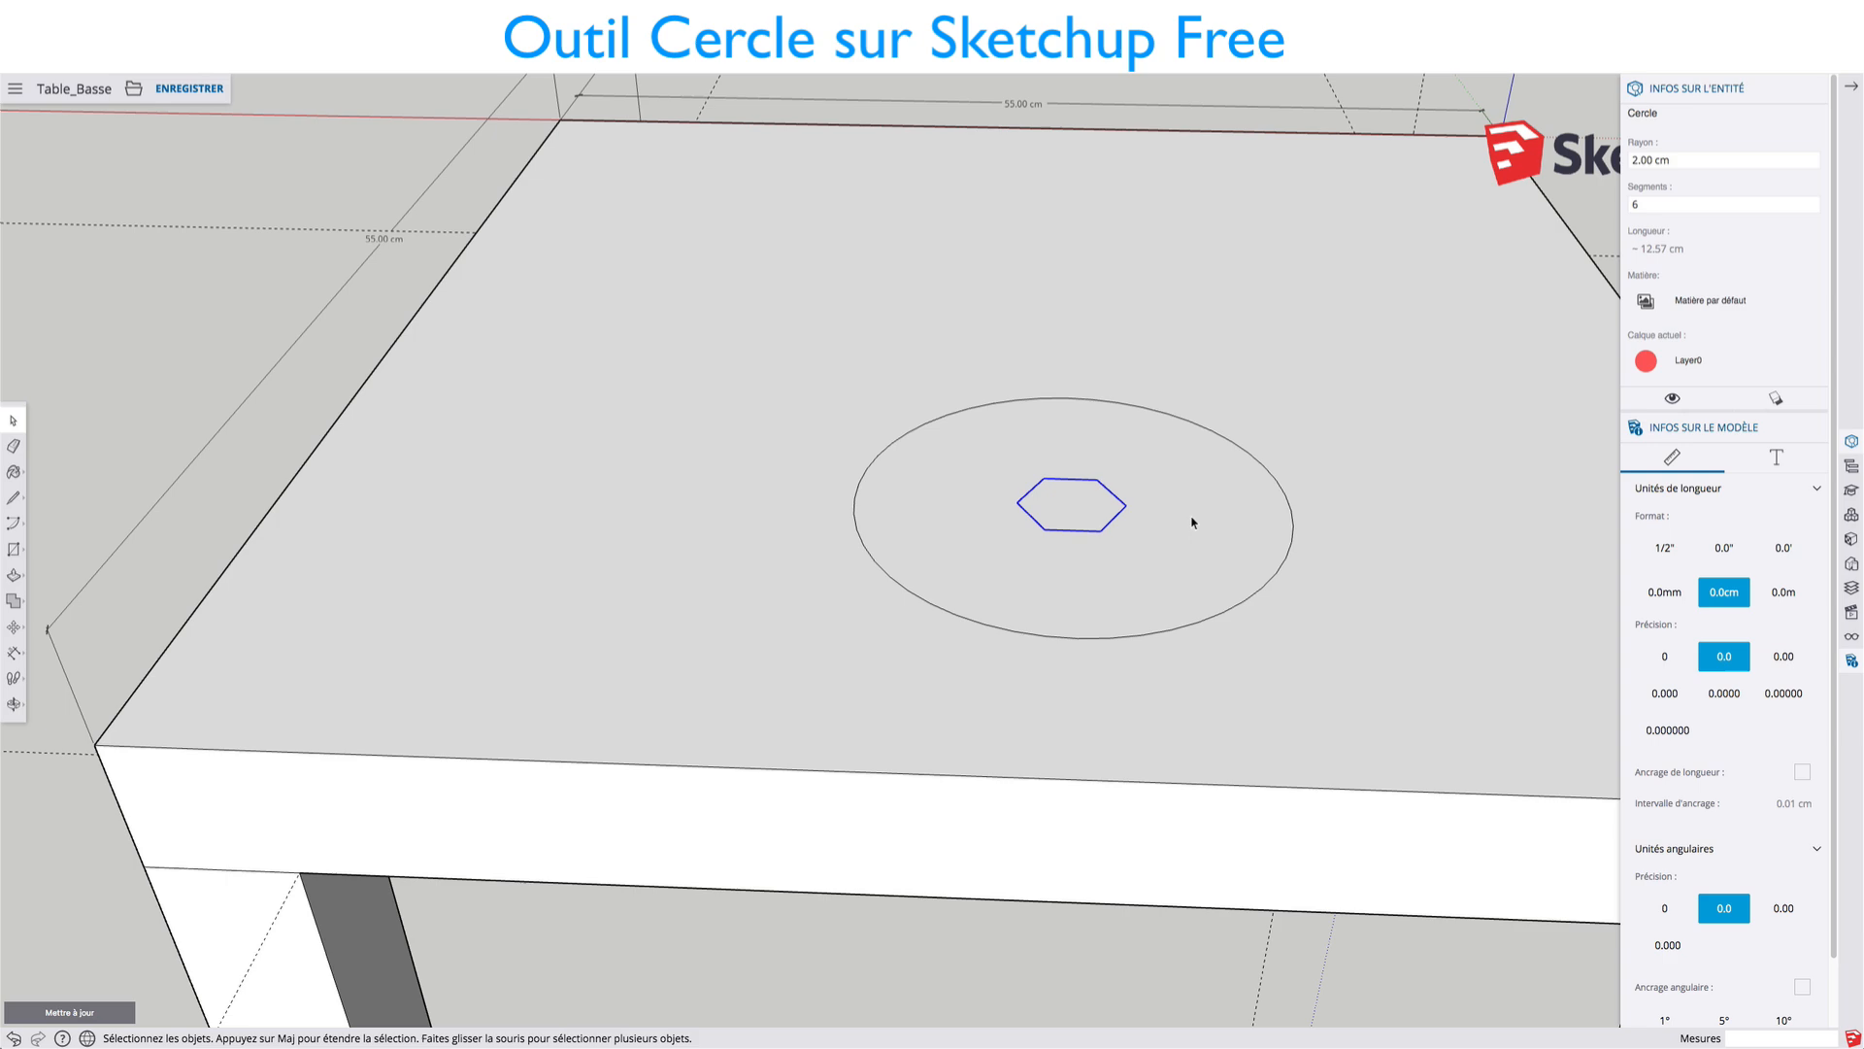
Step: Extrude the inner hexagon upward from the tabletop into a short hexagonal prism with Push/Pull
scroll(1193, 522, up, 1)
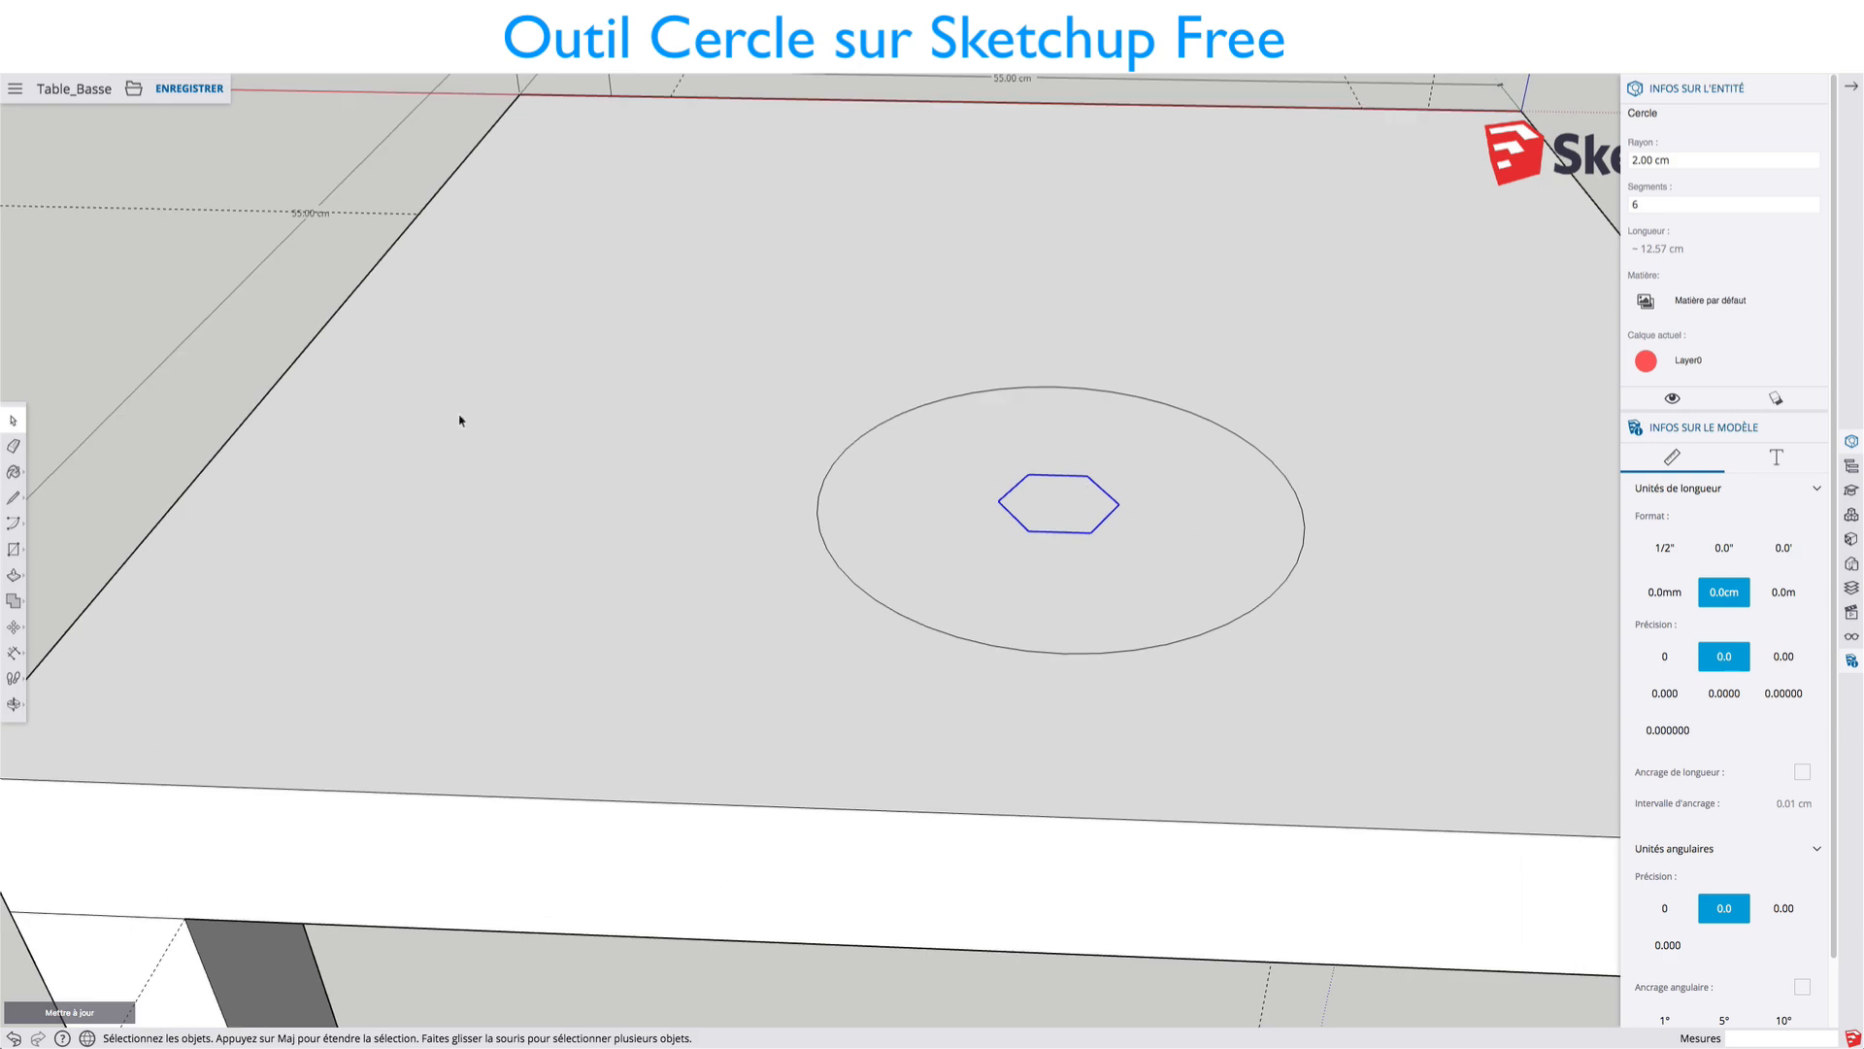
key(p)
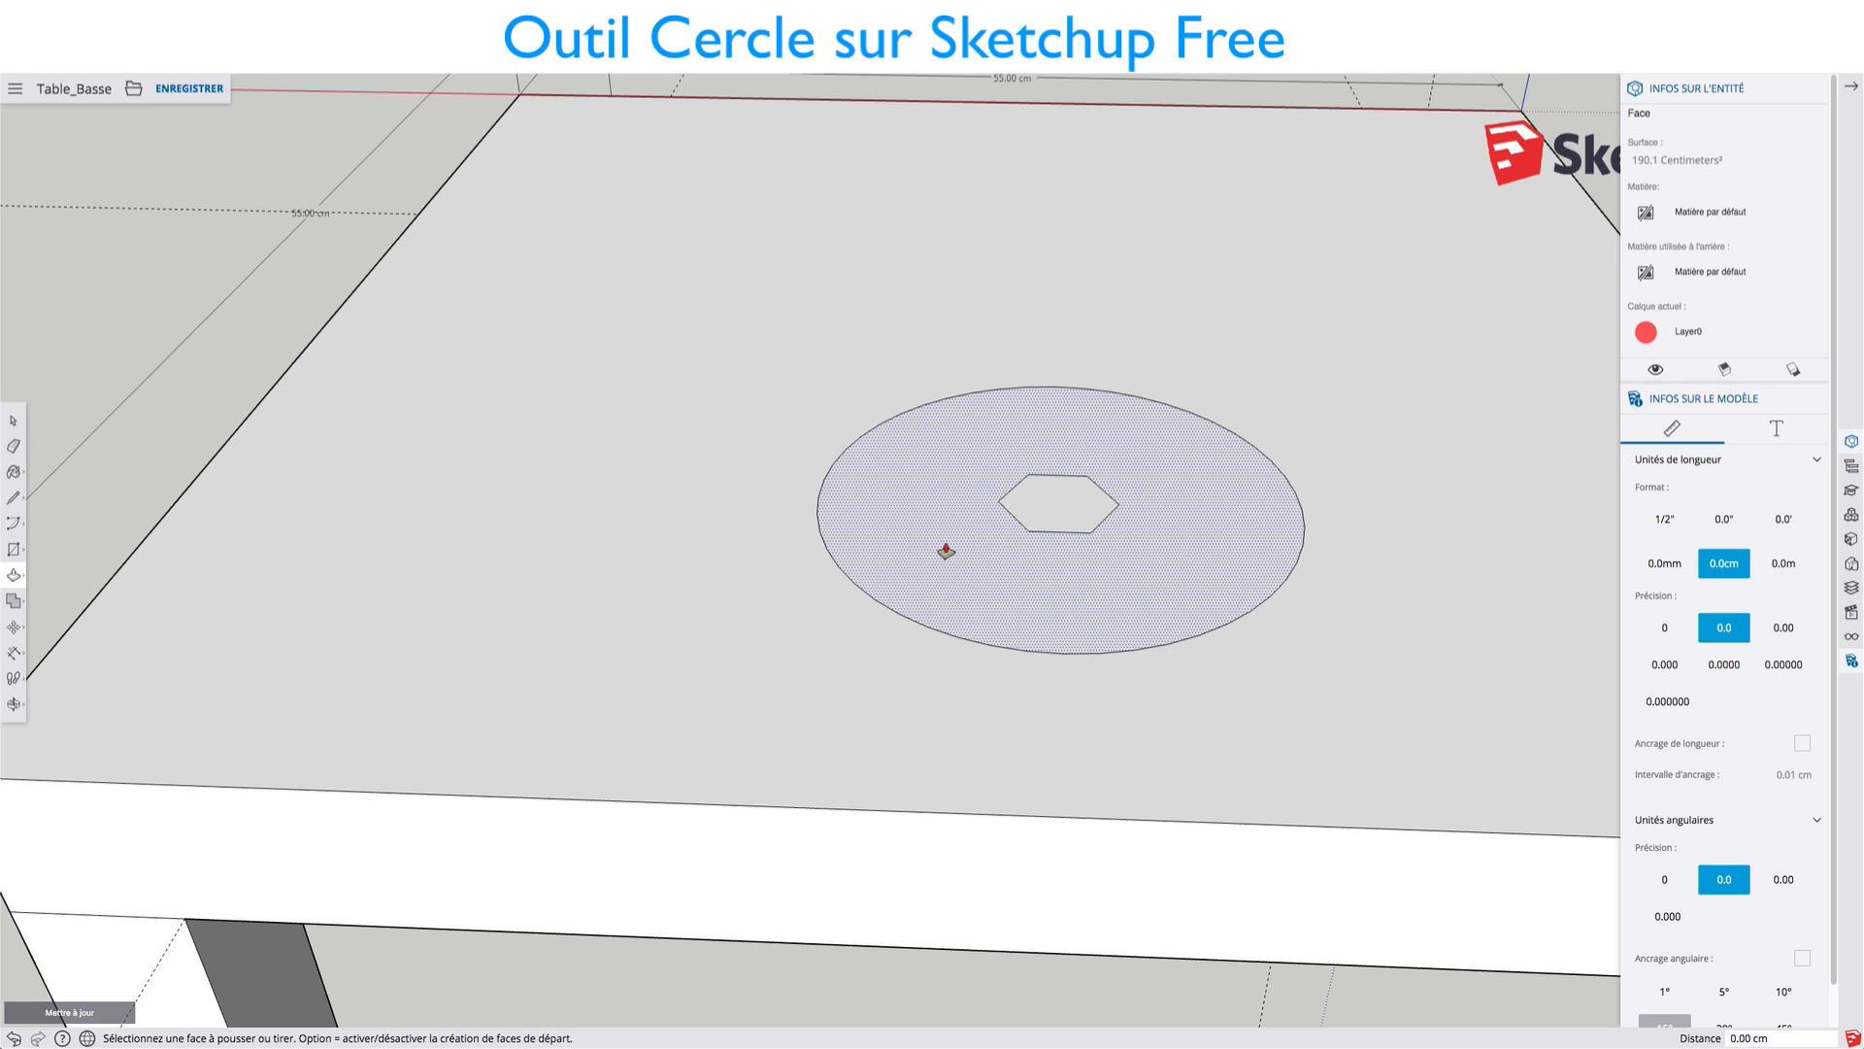
click(1046, 505)
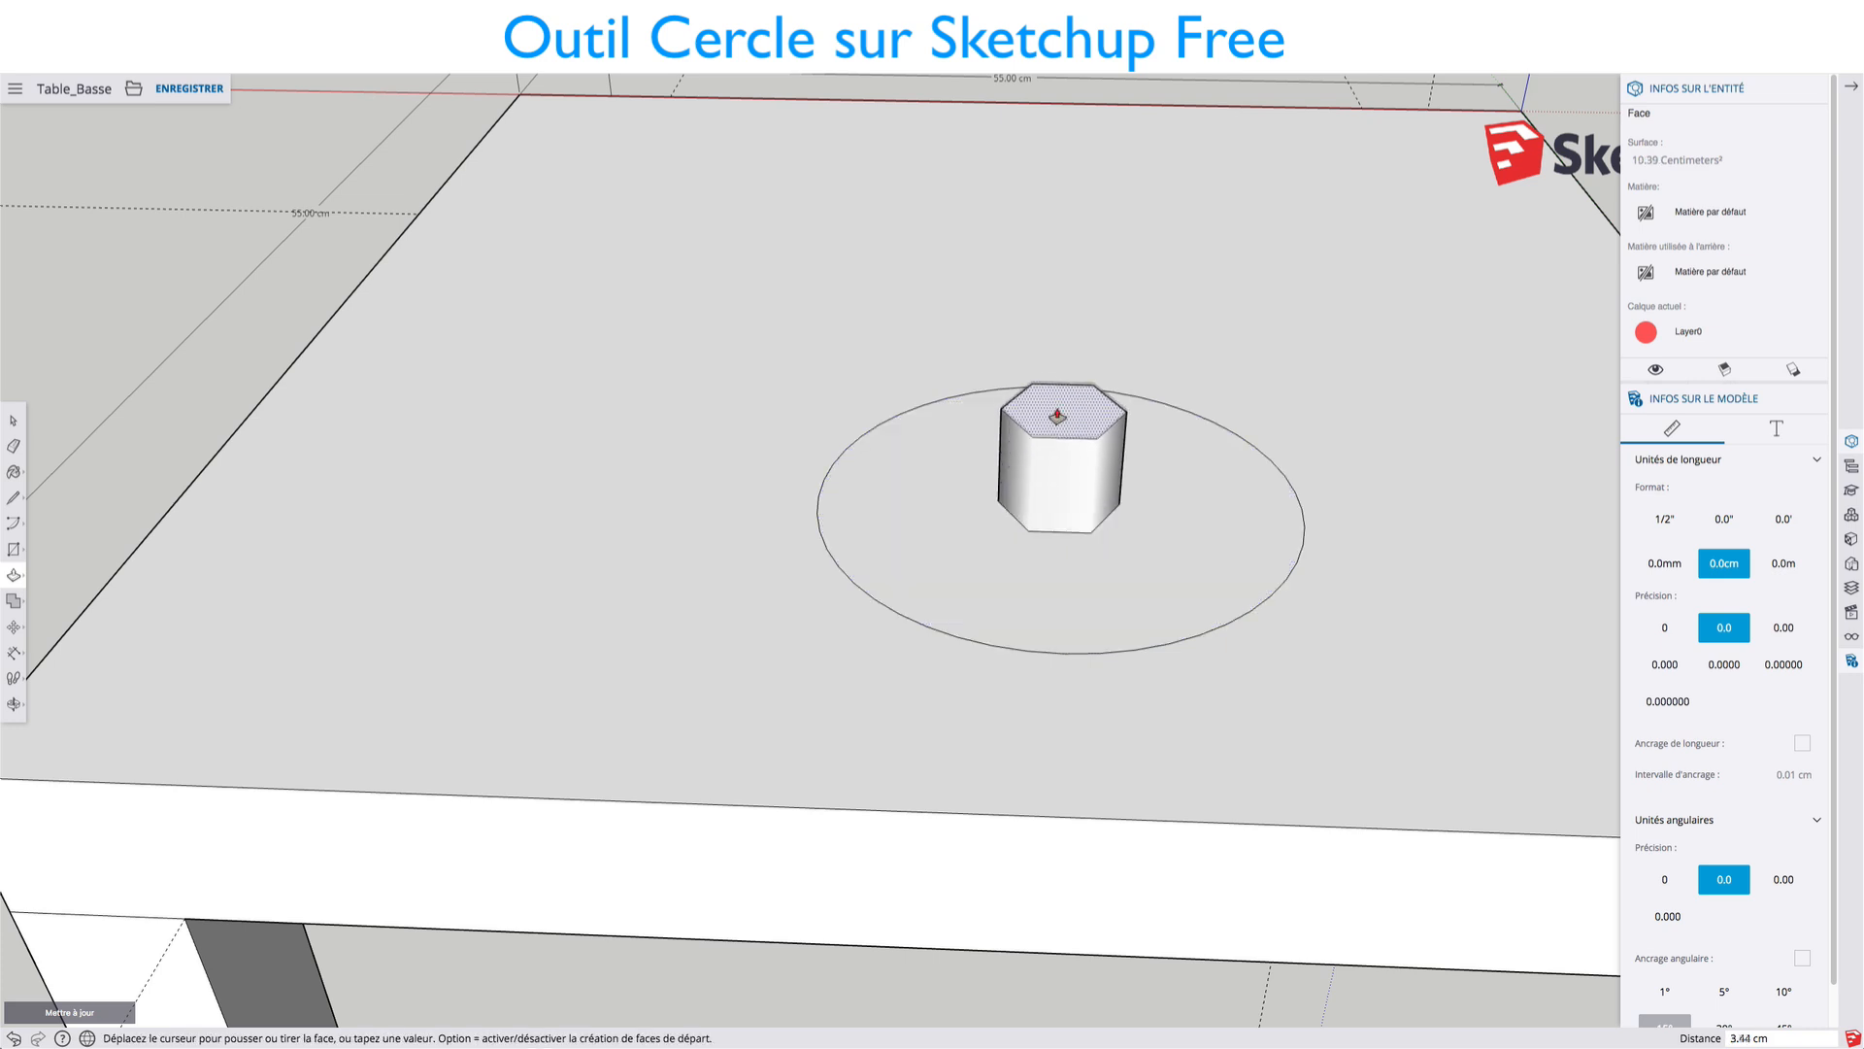
click(1065, 396)
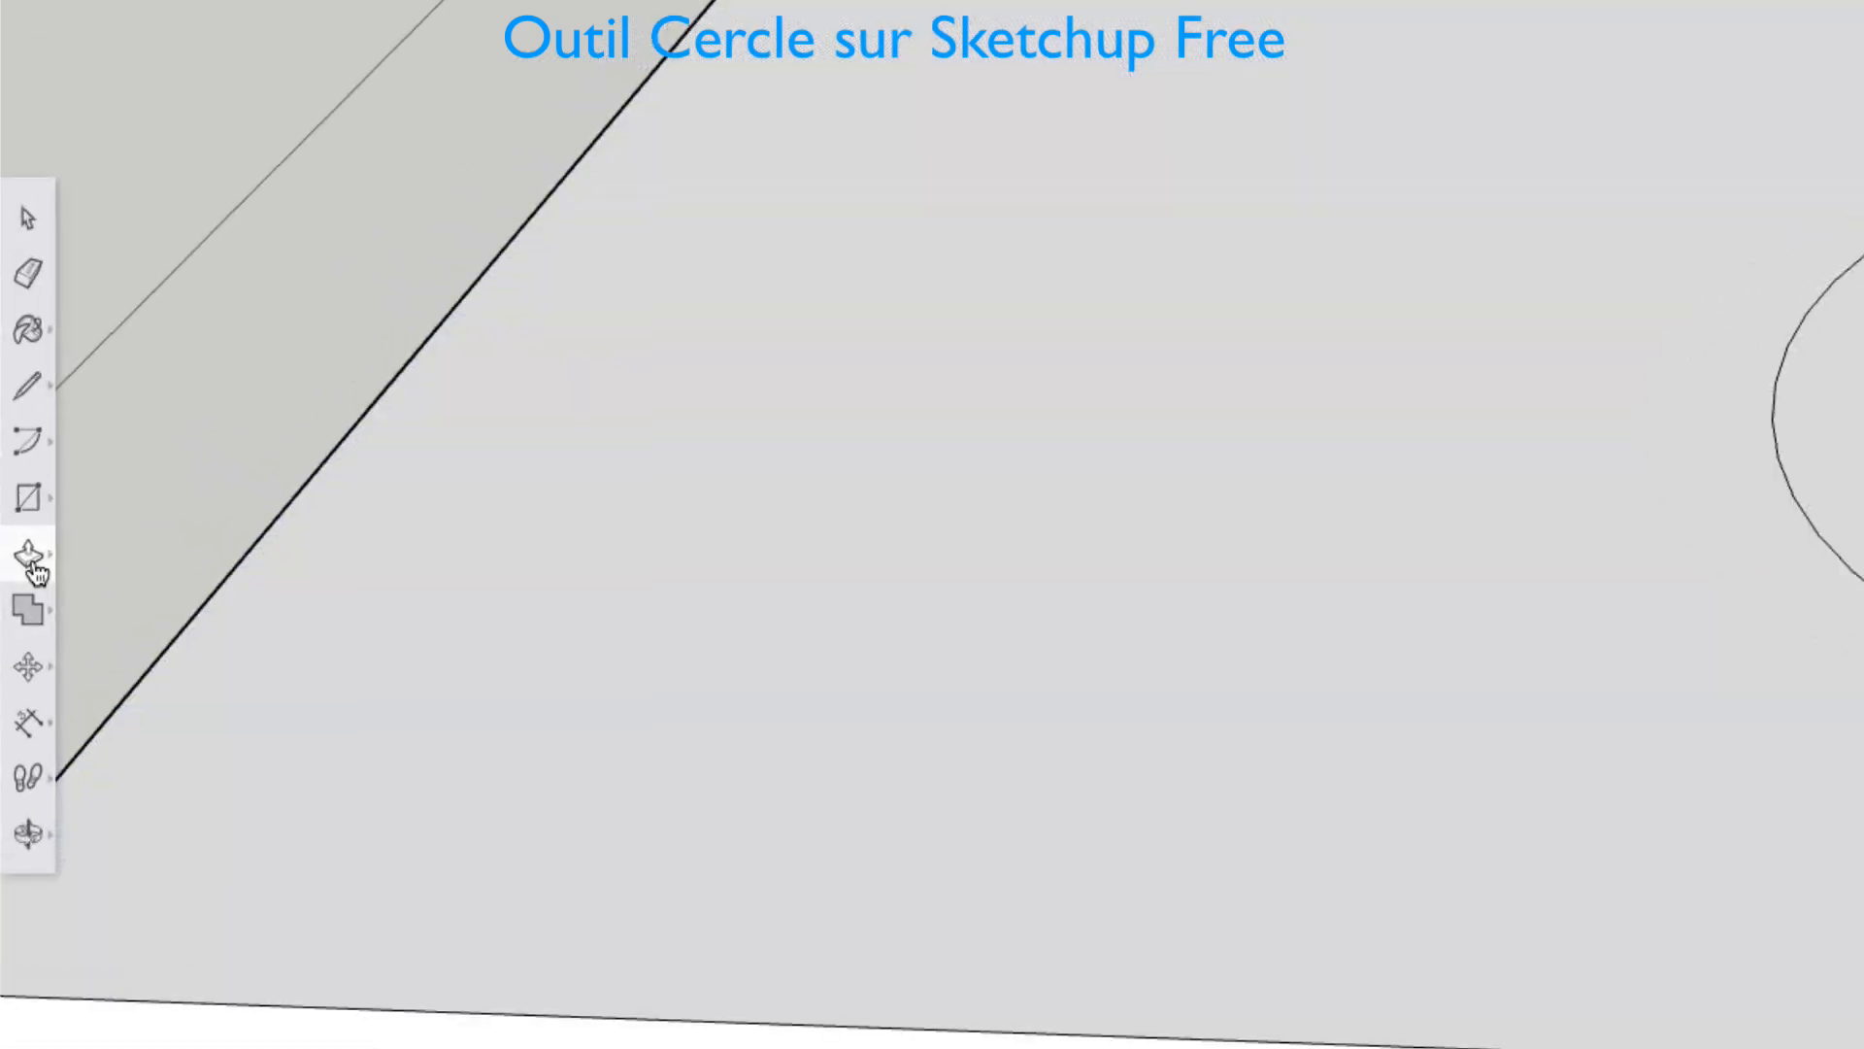
Step: Extrude the circular face around the hexagonal prism upward by about 1.05 cm to form a raised disc
click(35, 571)
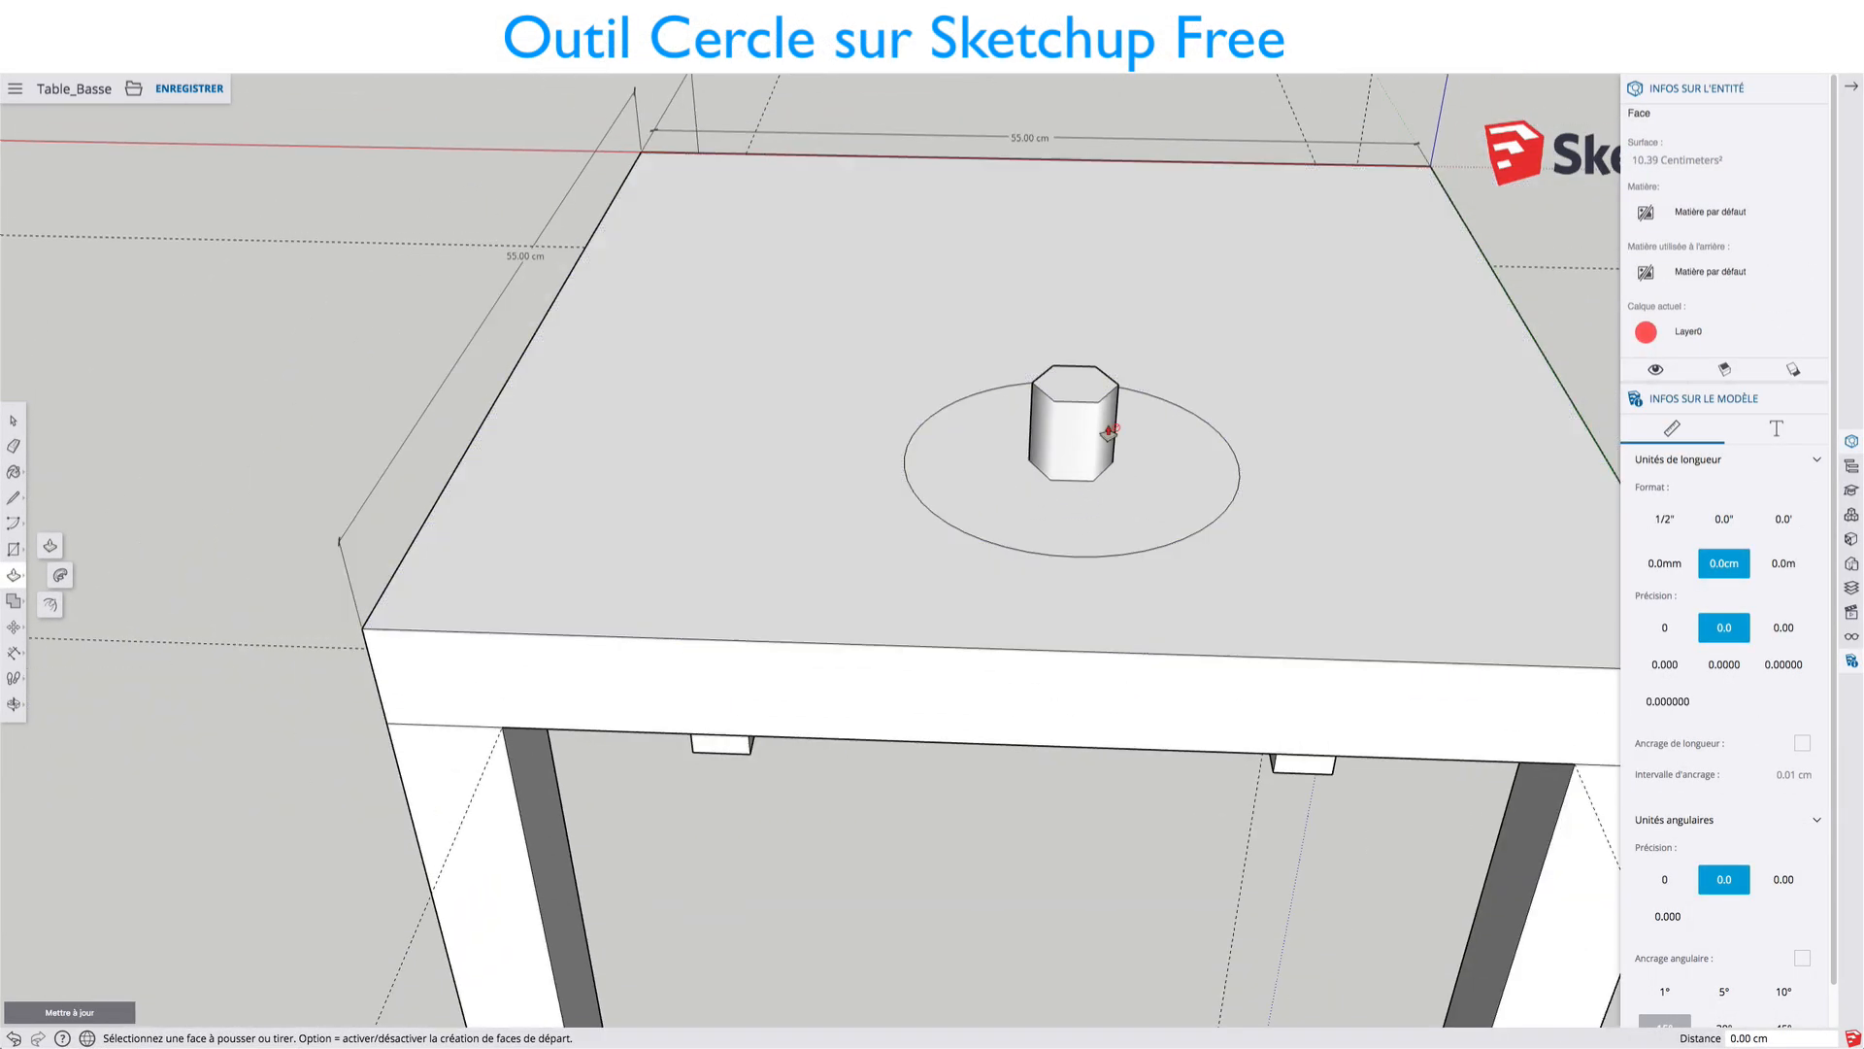
scroll(1114, 384, up, 3)
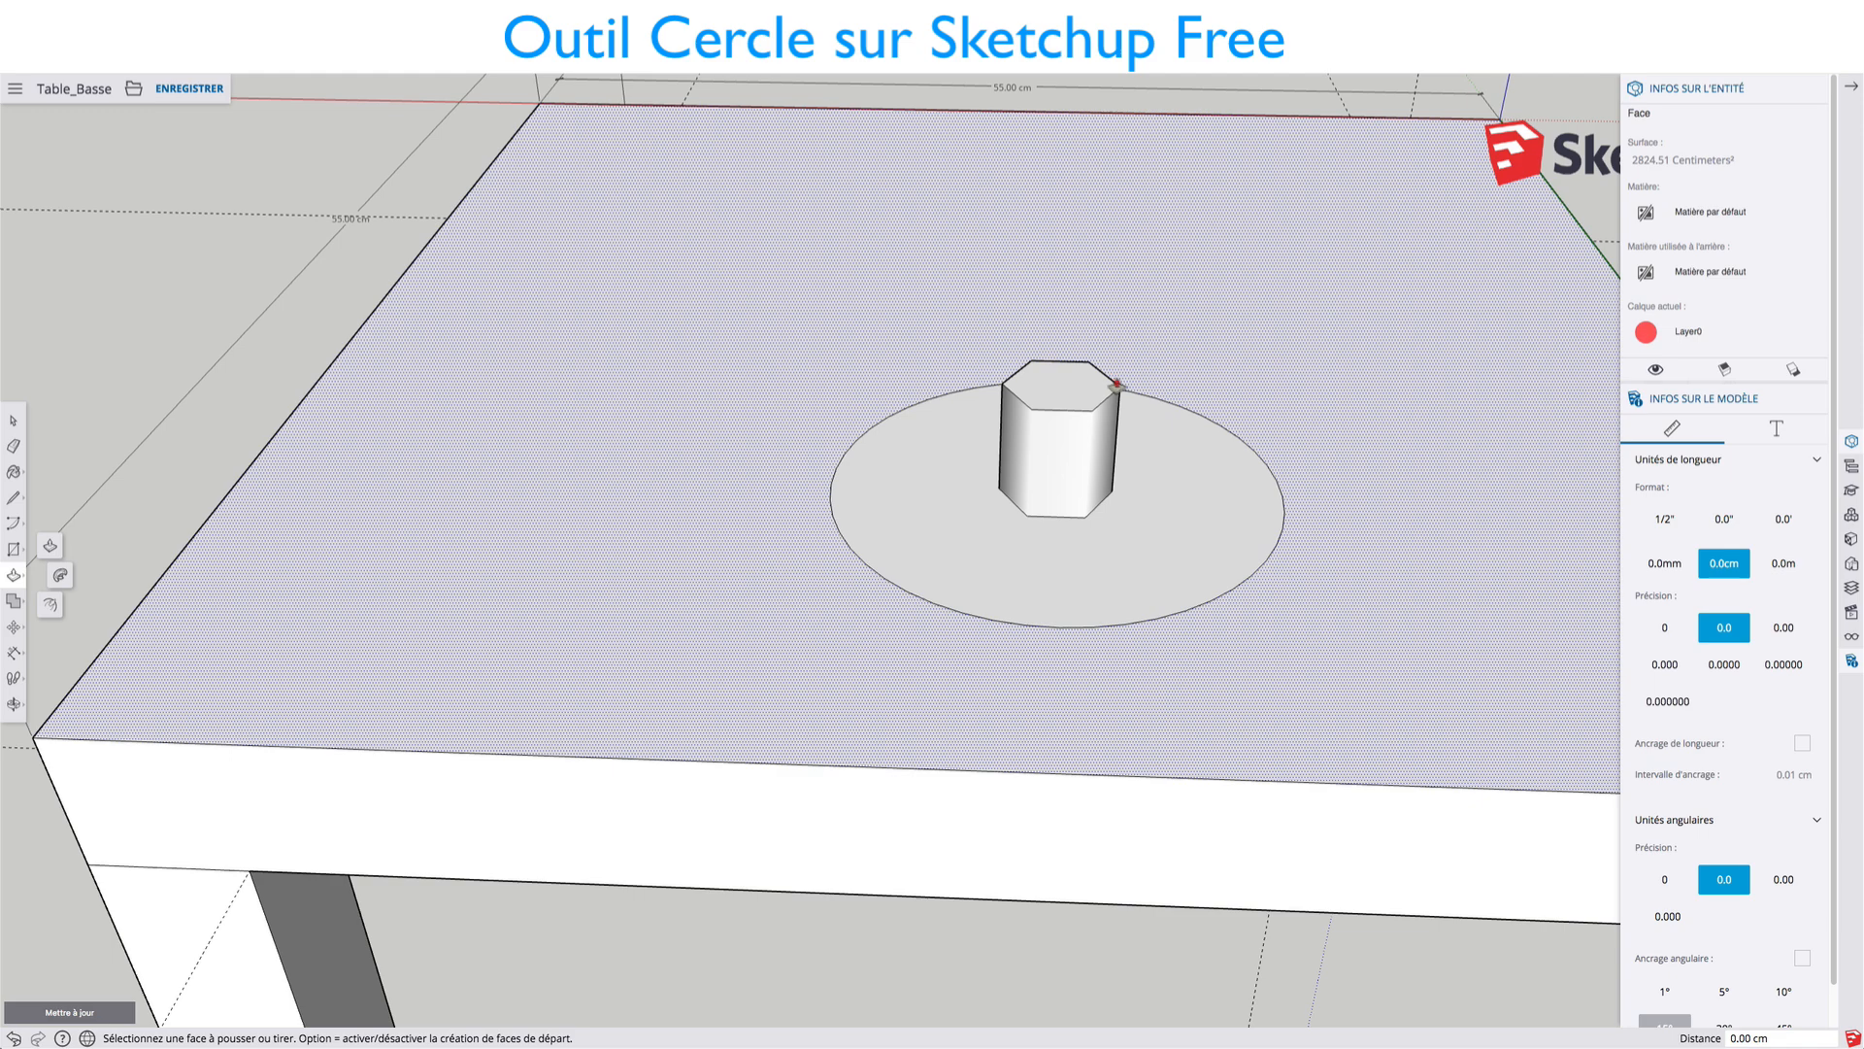
shift+middle_drag(1160, 360, 1082, 422)
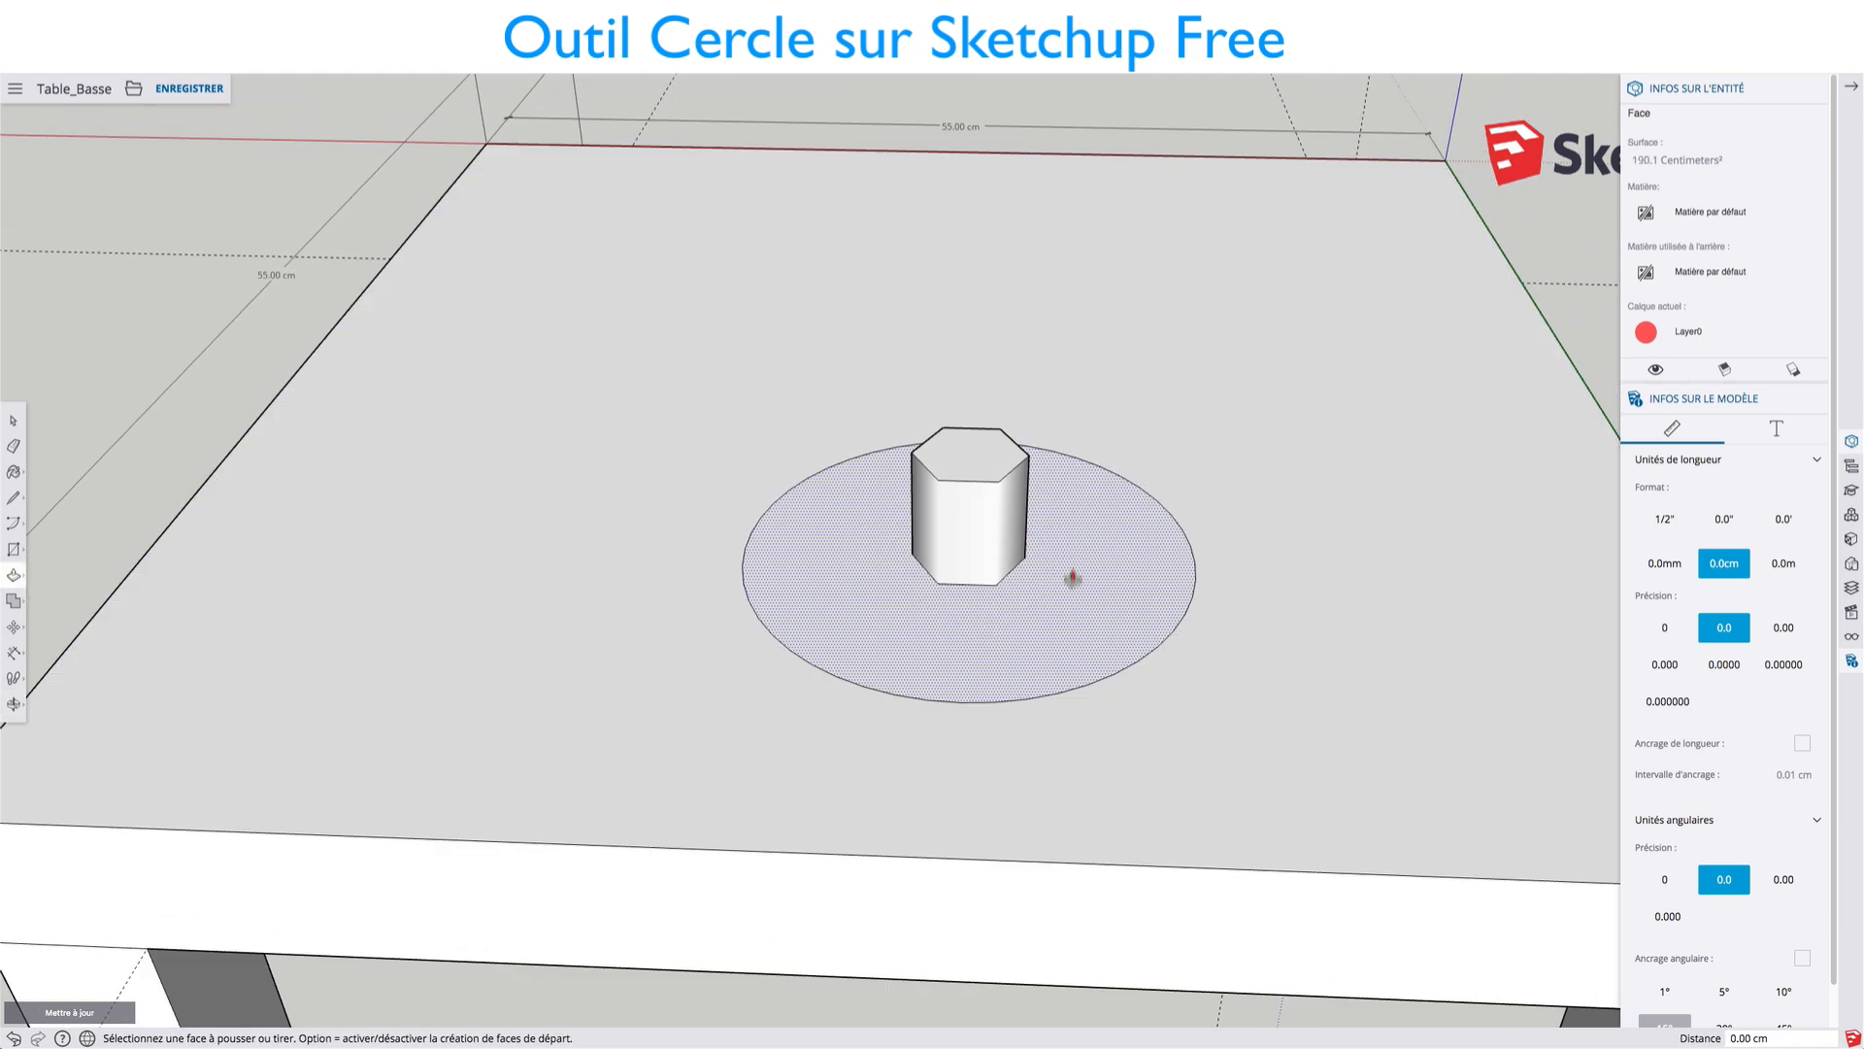
click(1069, 615)
click(1070, 587)
scroll(1070, 586, down, 1)
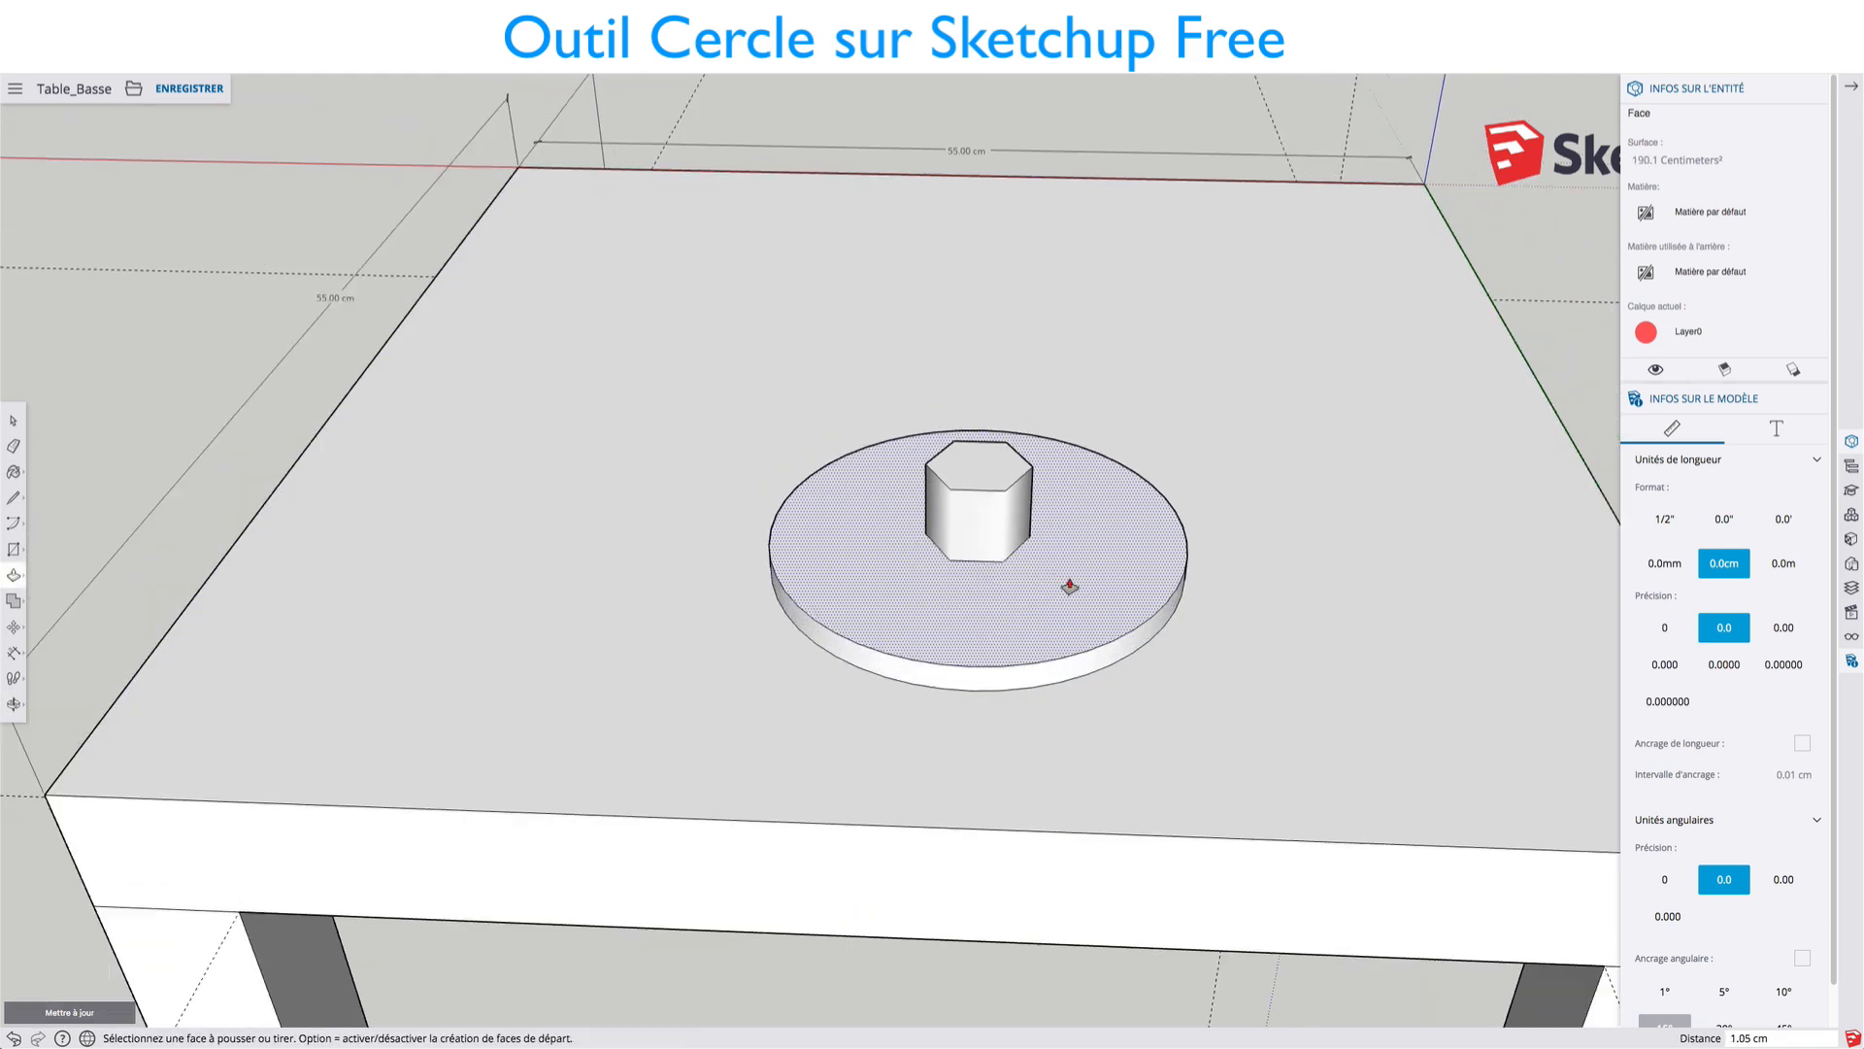
middle_drag(1069, 587, 1086, 524)
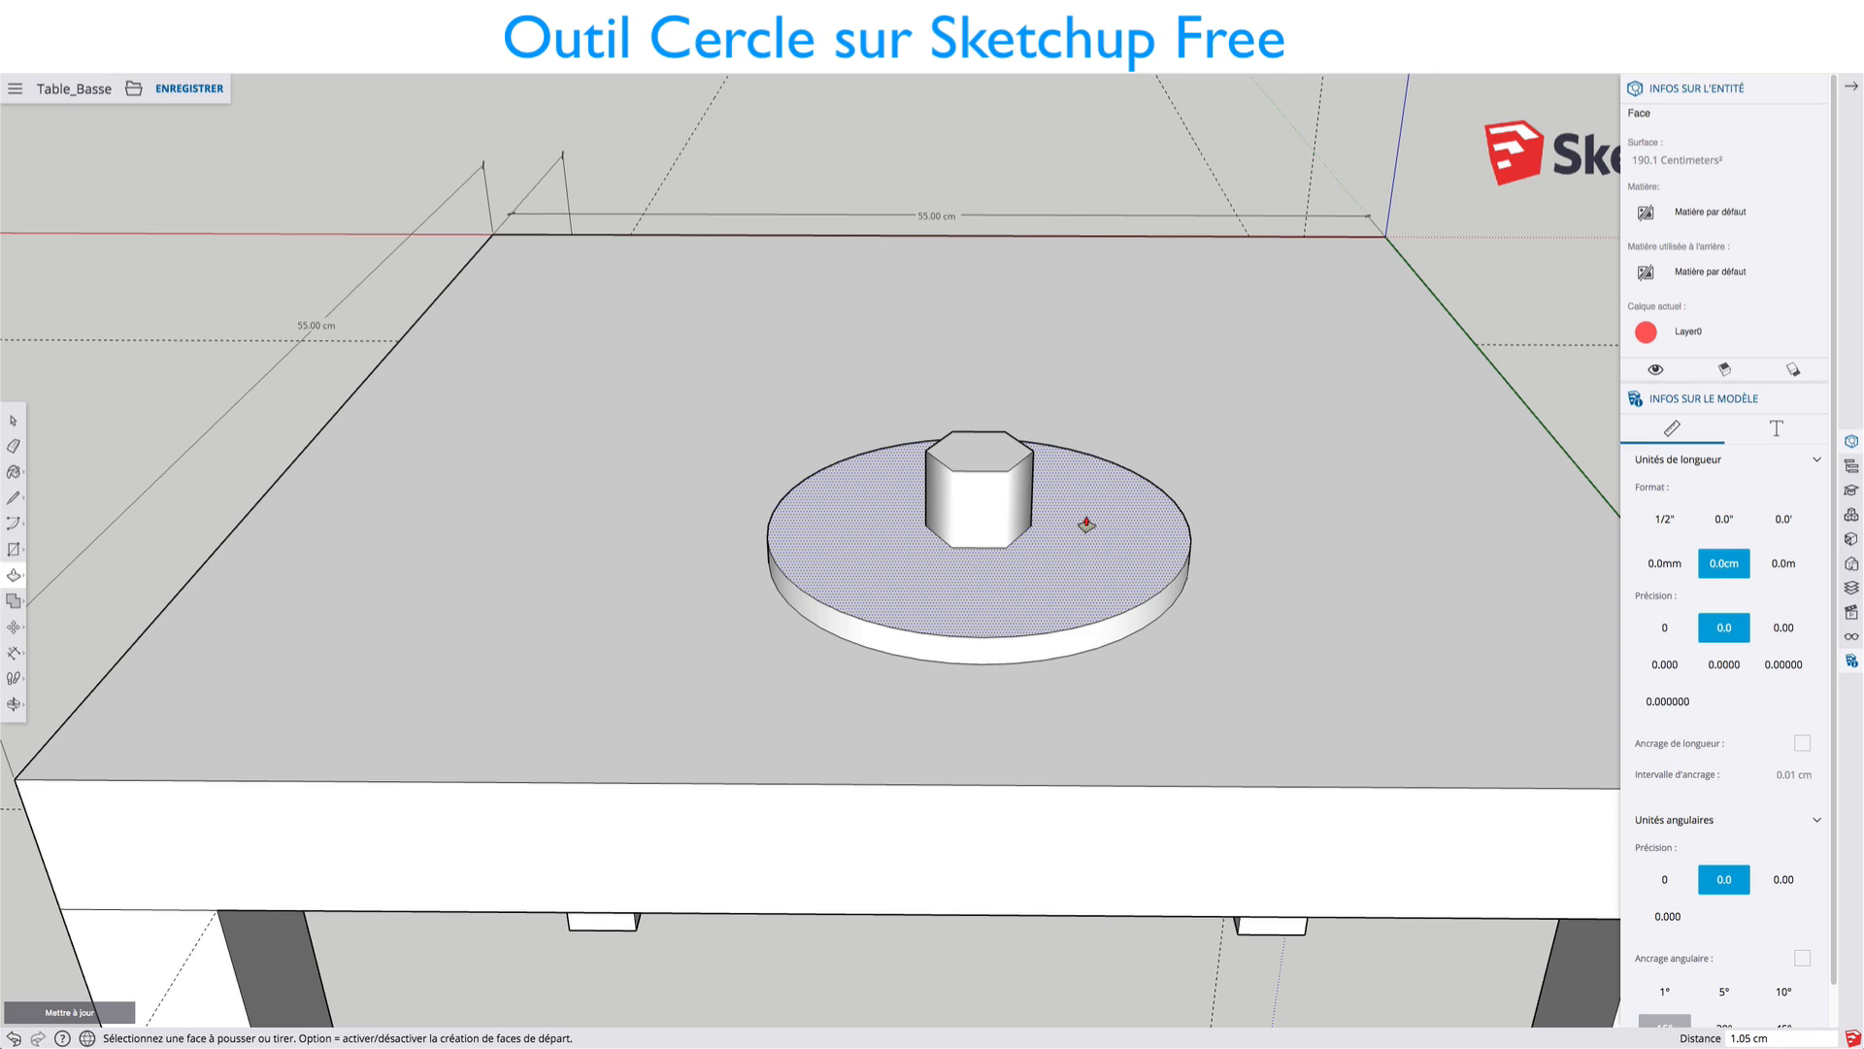
Step: Examine the raised disc and hexagonal prism on the table from several distances and angles
key(space)
shift+middle_drag(1236, 537, 955, 538)
scroll(1040, 512, down, 1)
scroll(954, 534, down, 3)
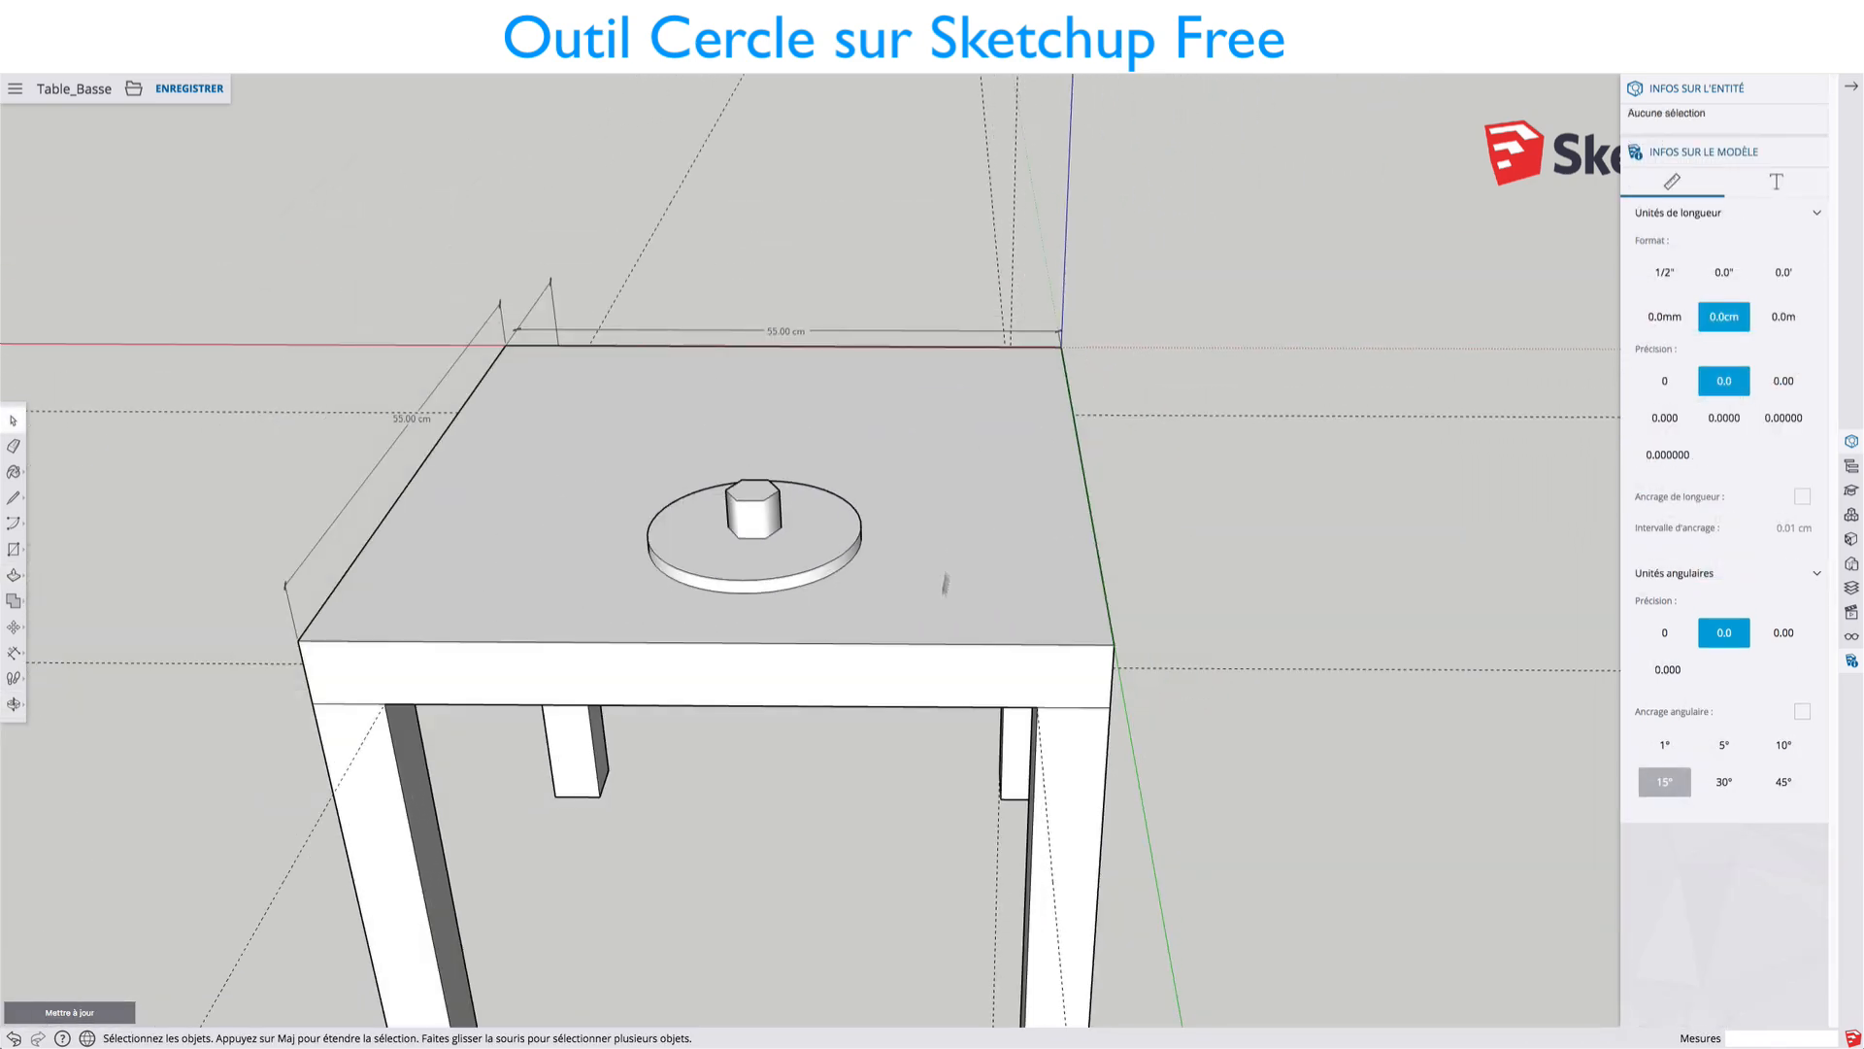
middle_drag(940, 642, 945, 608)
scroll(951, 569, up, 1)
scroll(963, 571, up, 2)
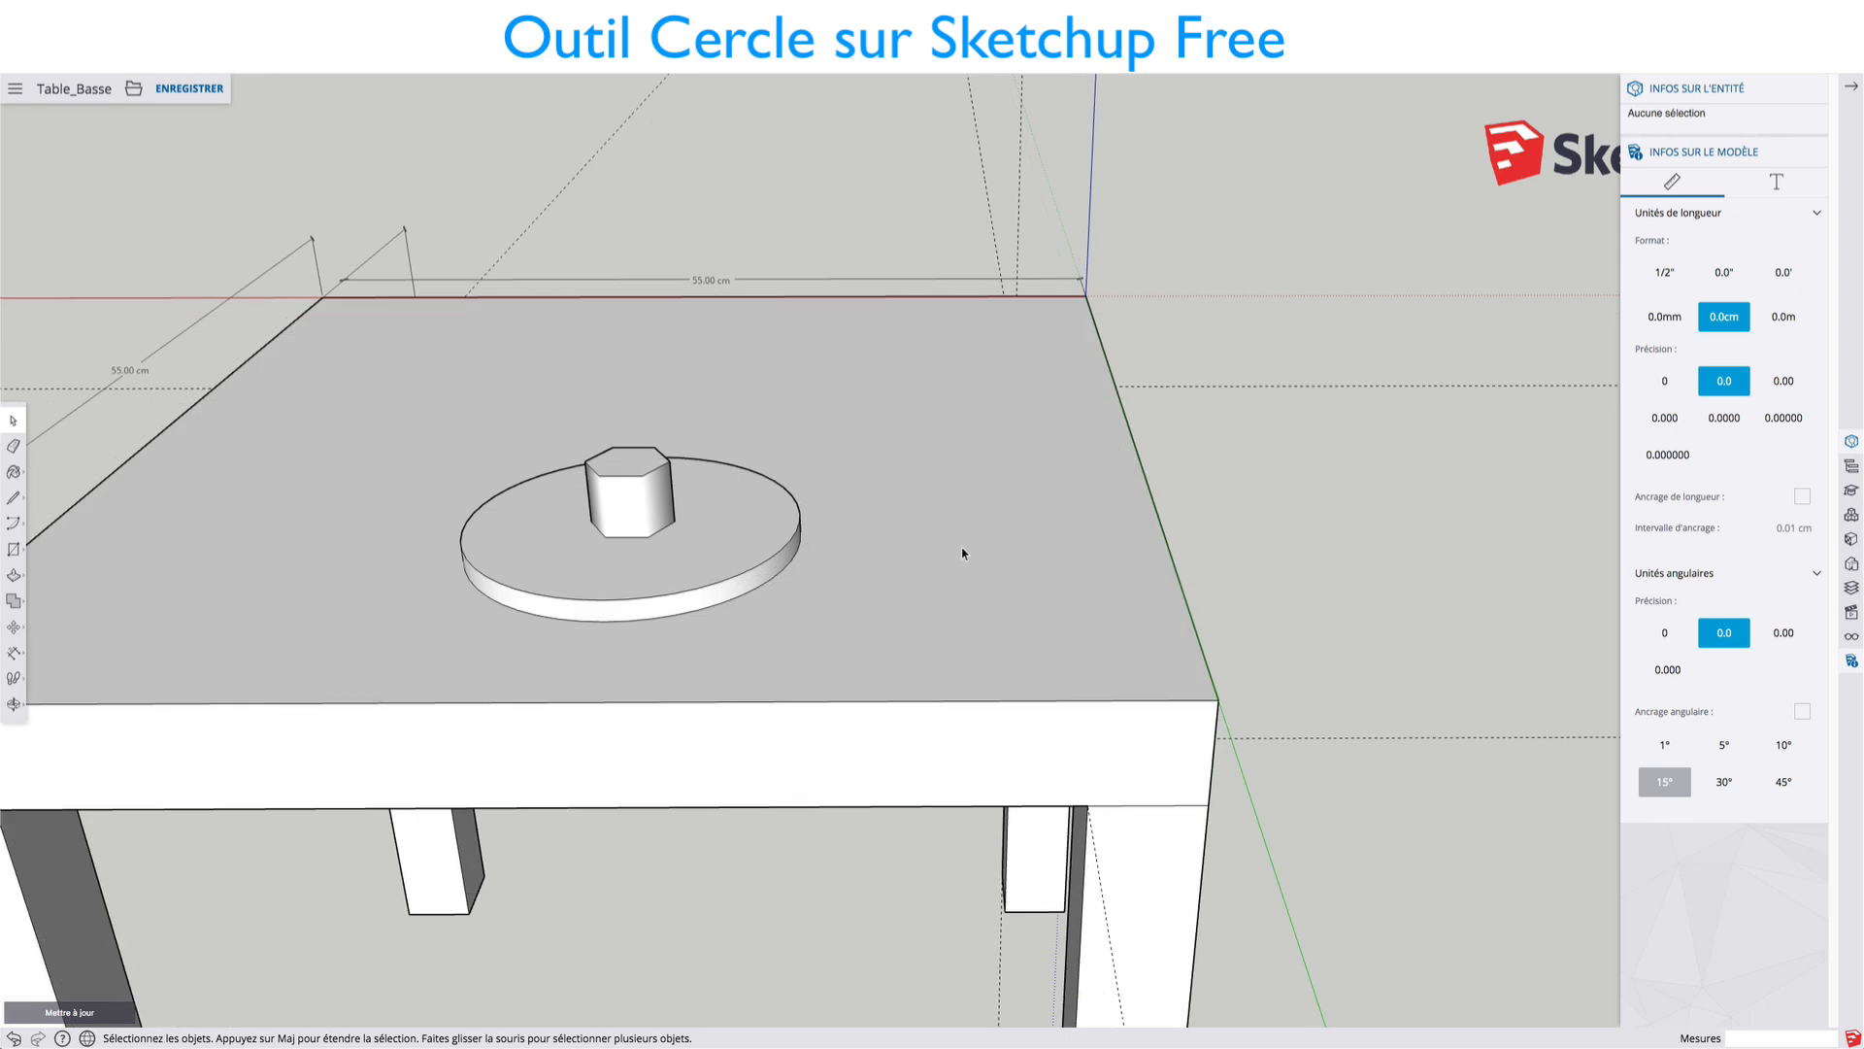
scroll(962, 548, down, 4)
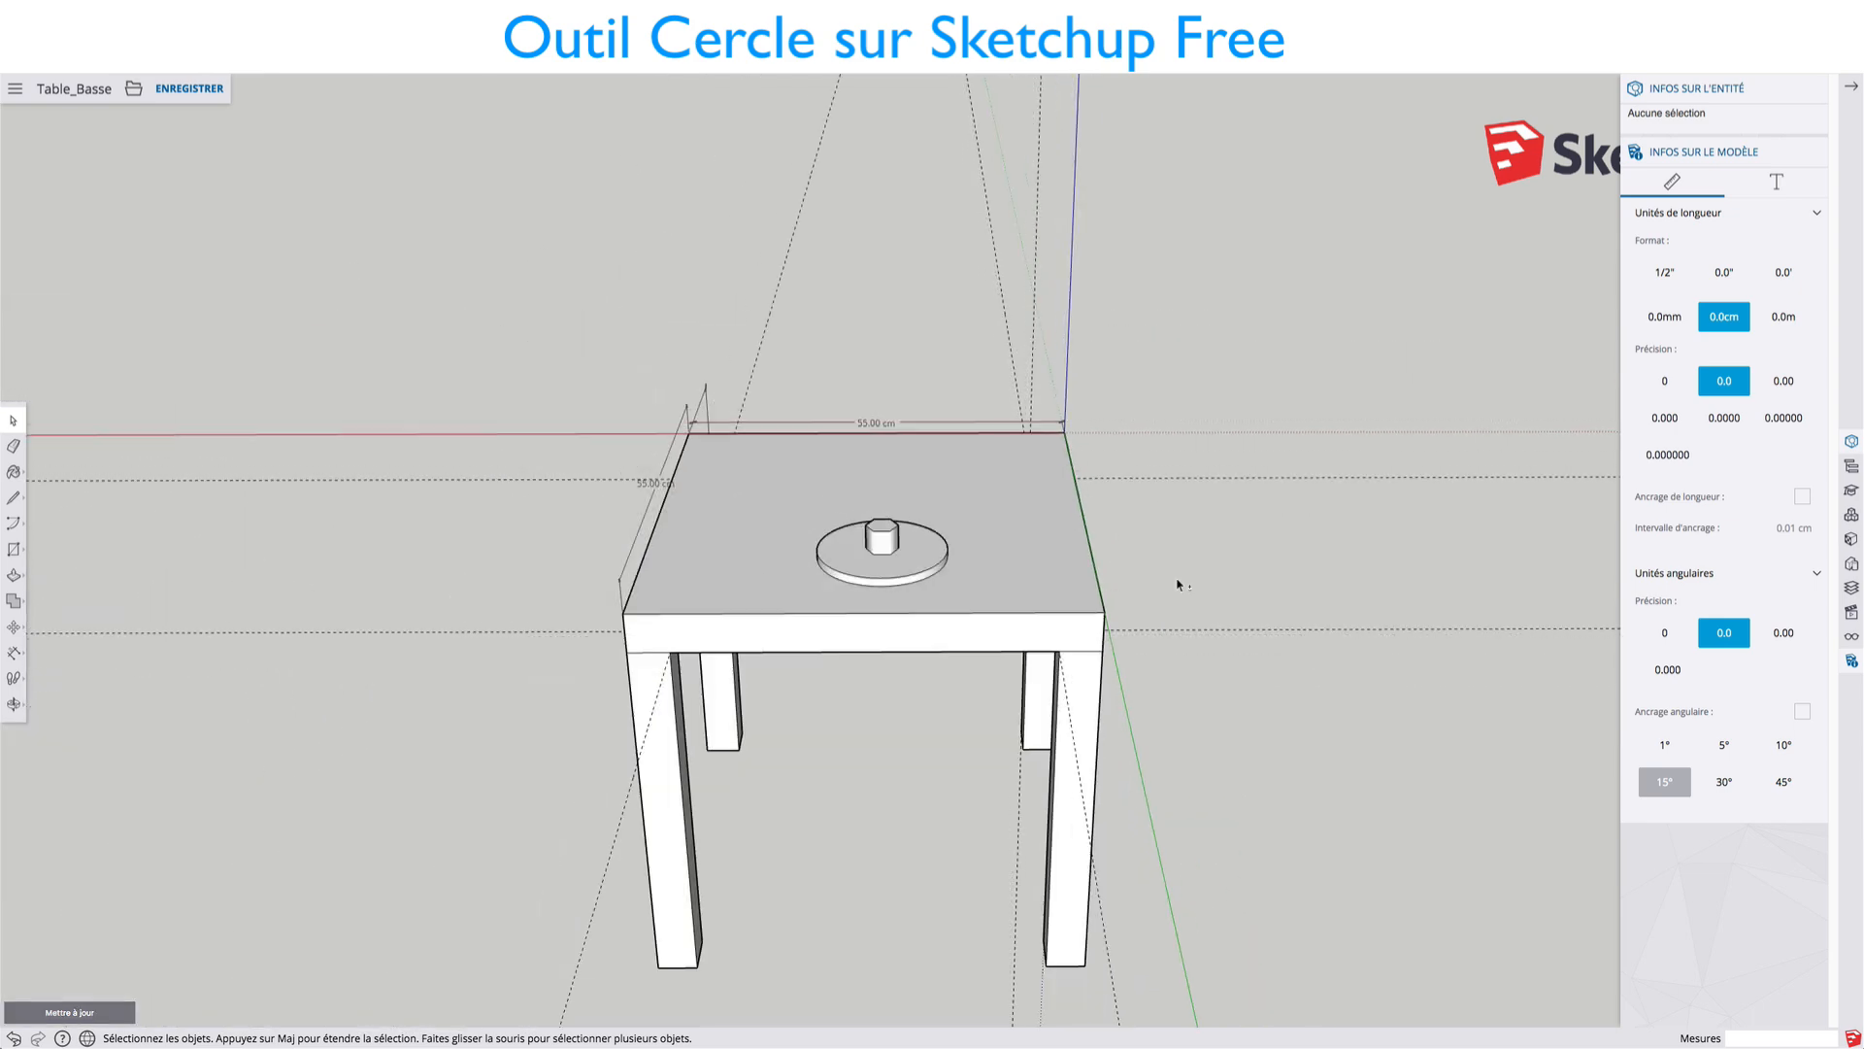
shift+middle_drag(1176, 581, 750, 550)
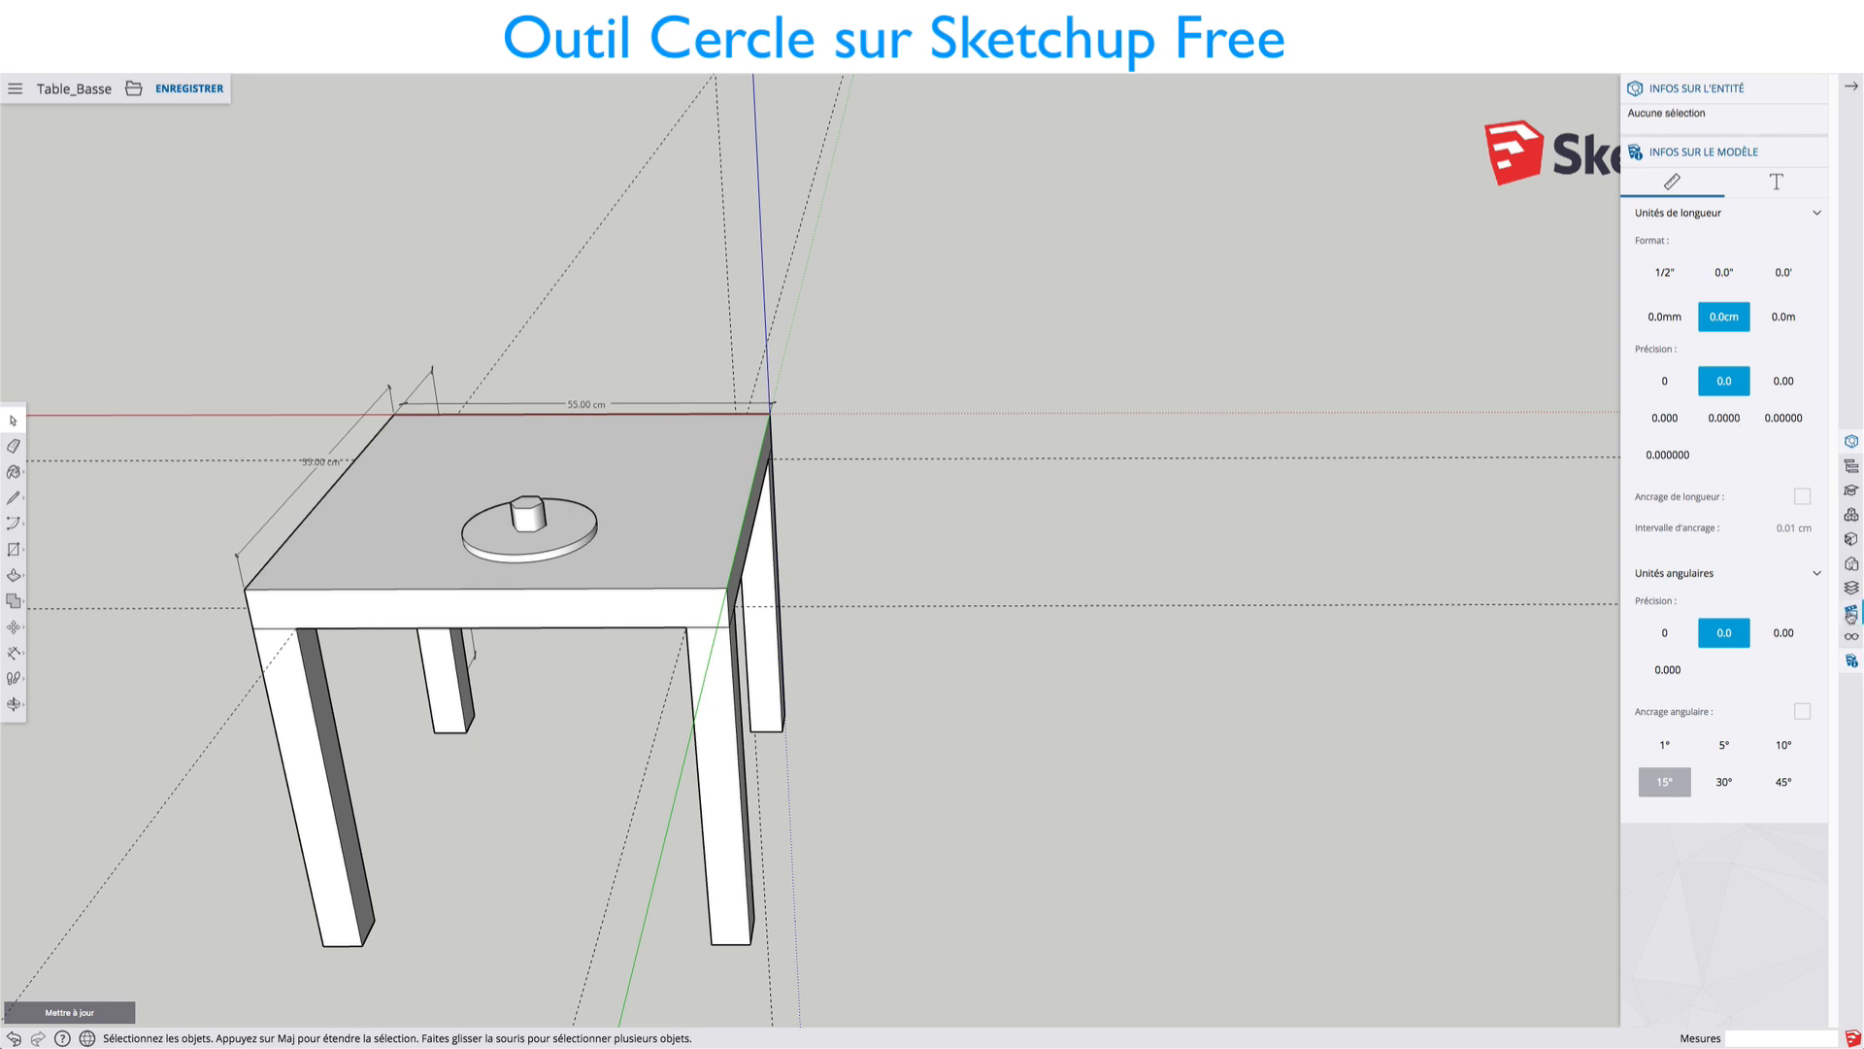
Step: Switch the model to the standard top view and set the camera to parallel projection
click(1851, 614)
scroll(1727, 309, up, 1)
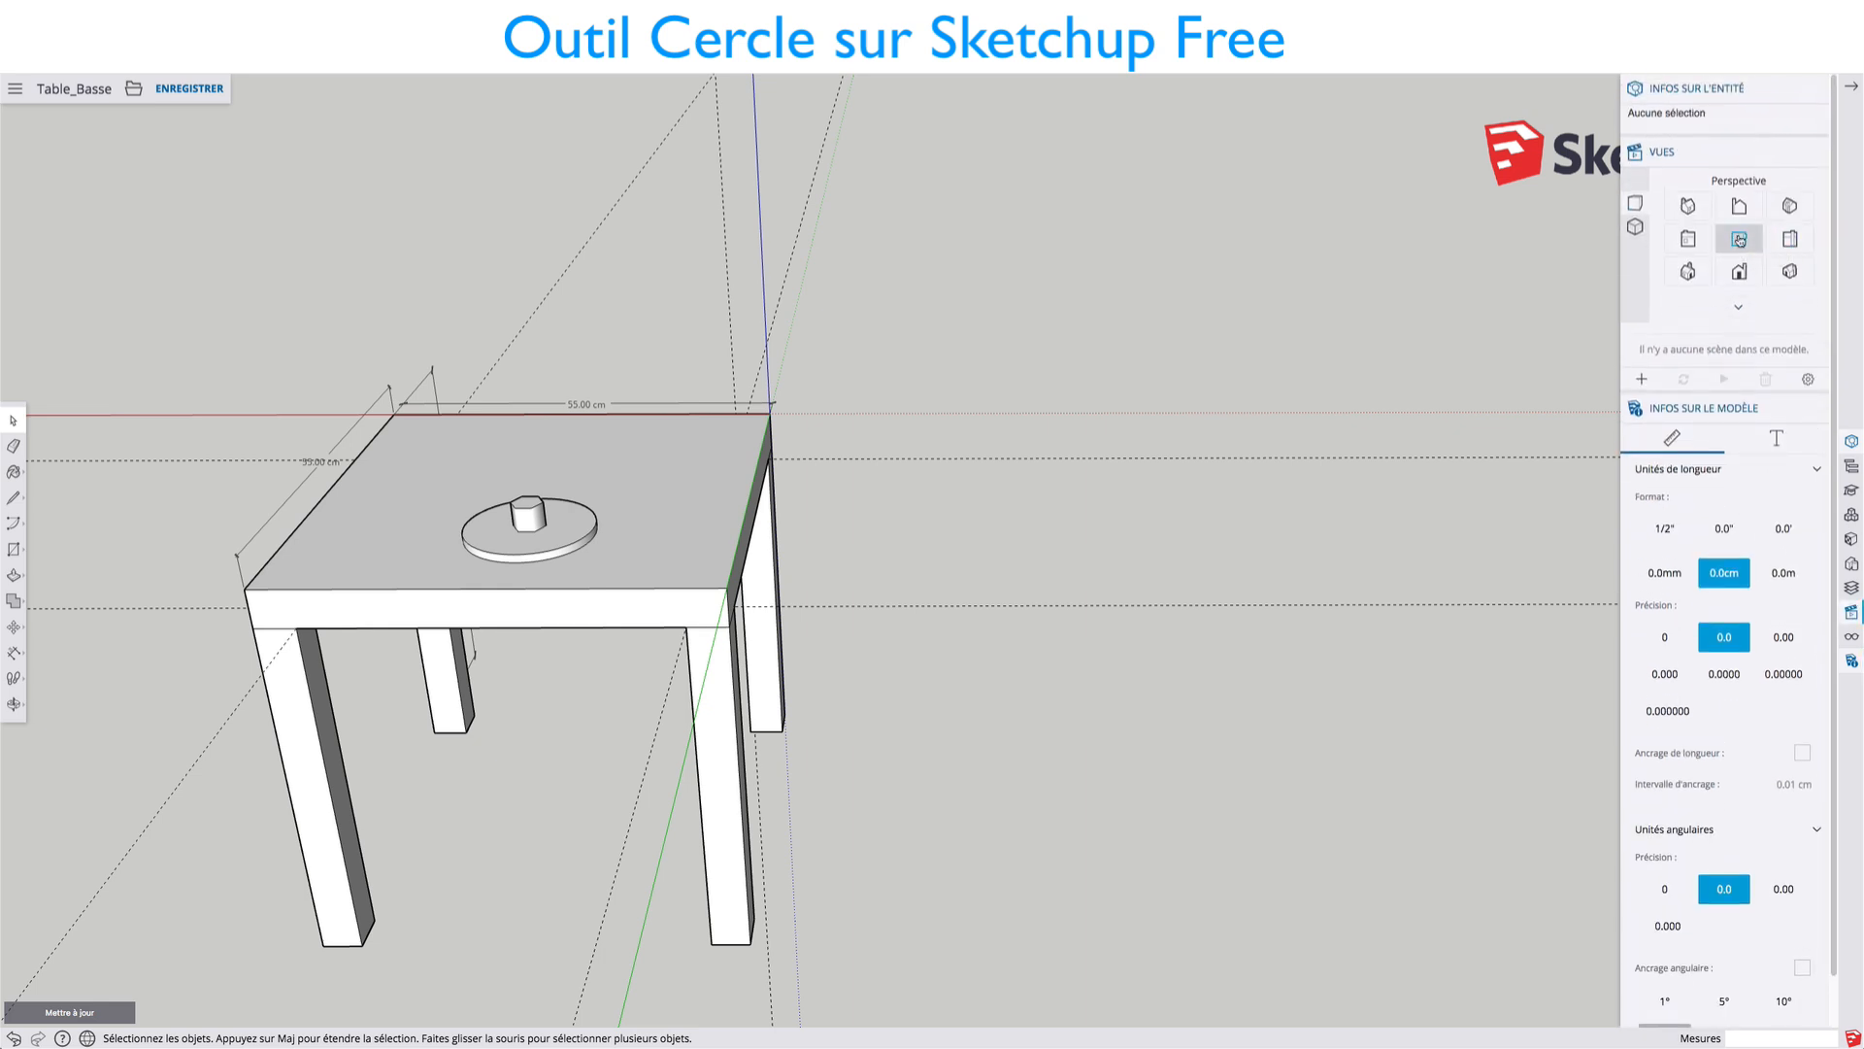
click(1739, 239)
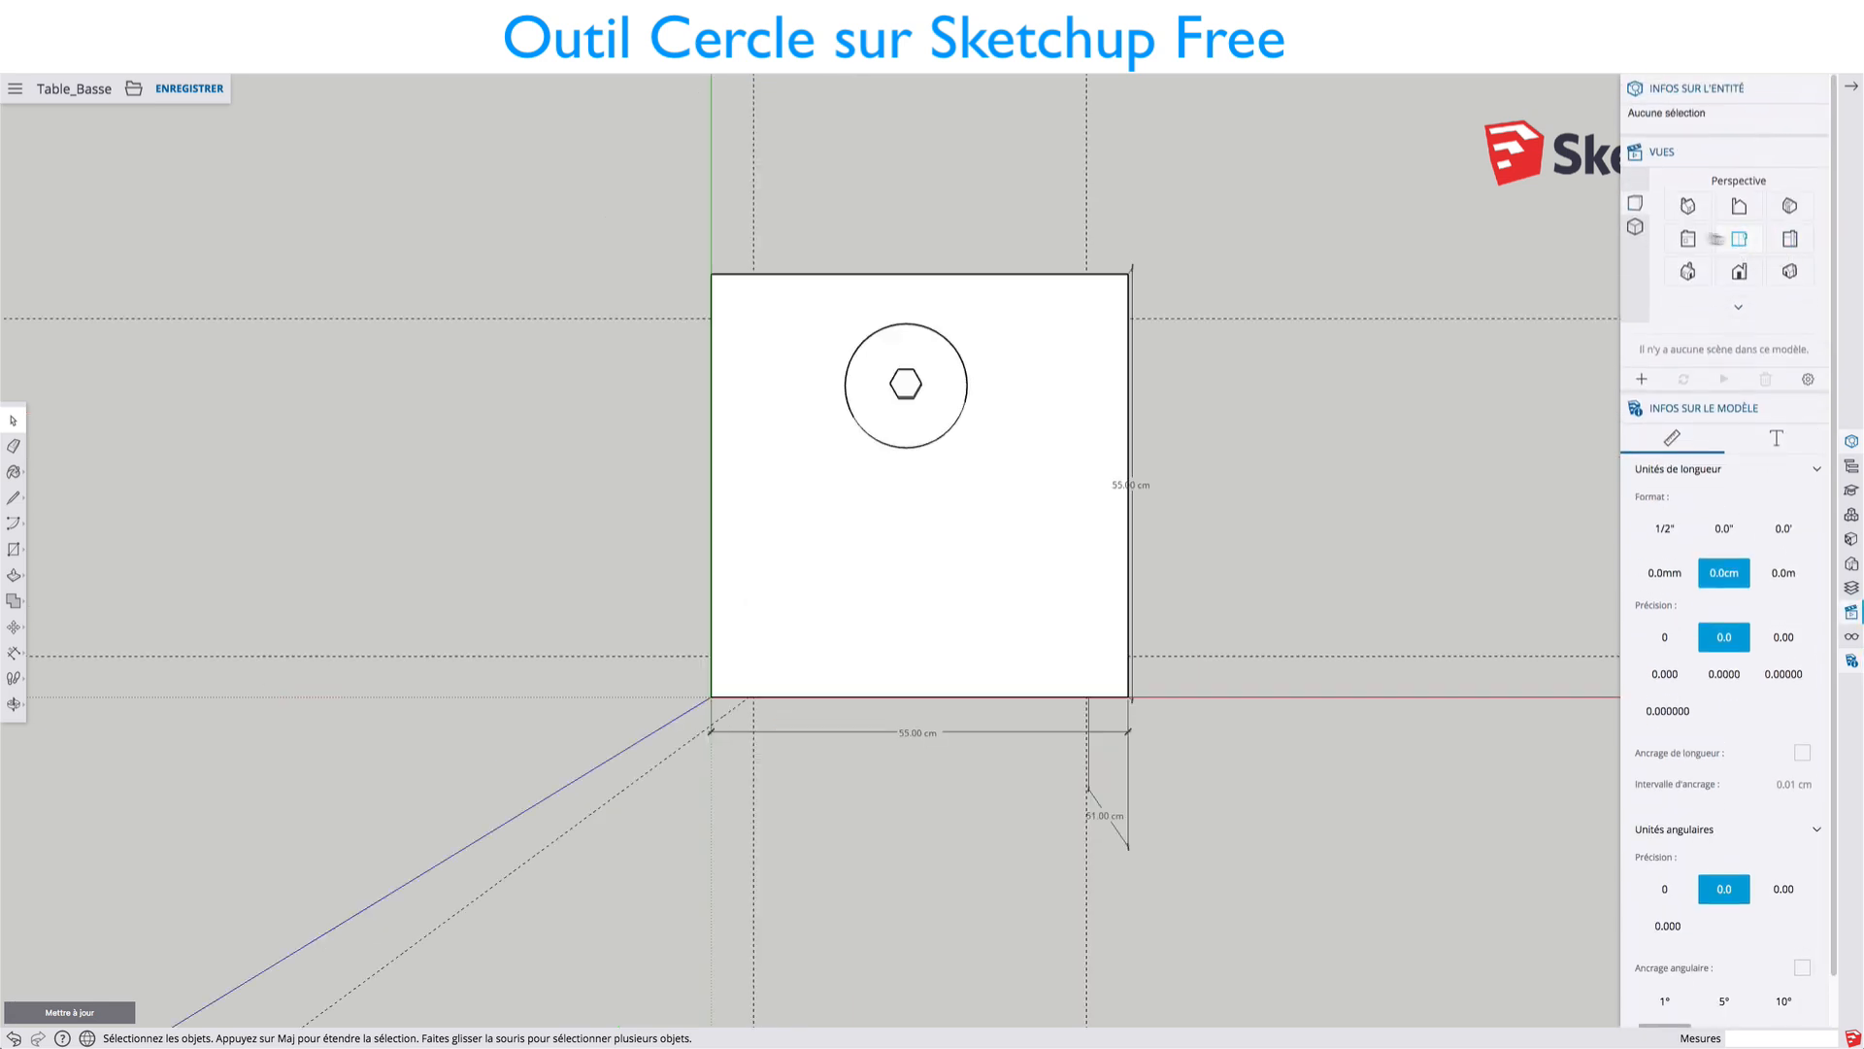
click(1635, 227)
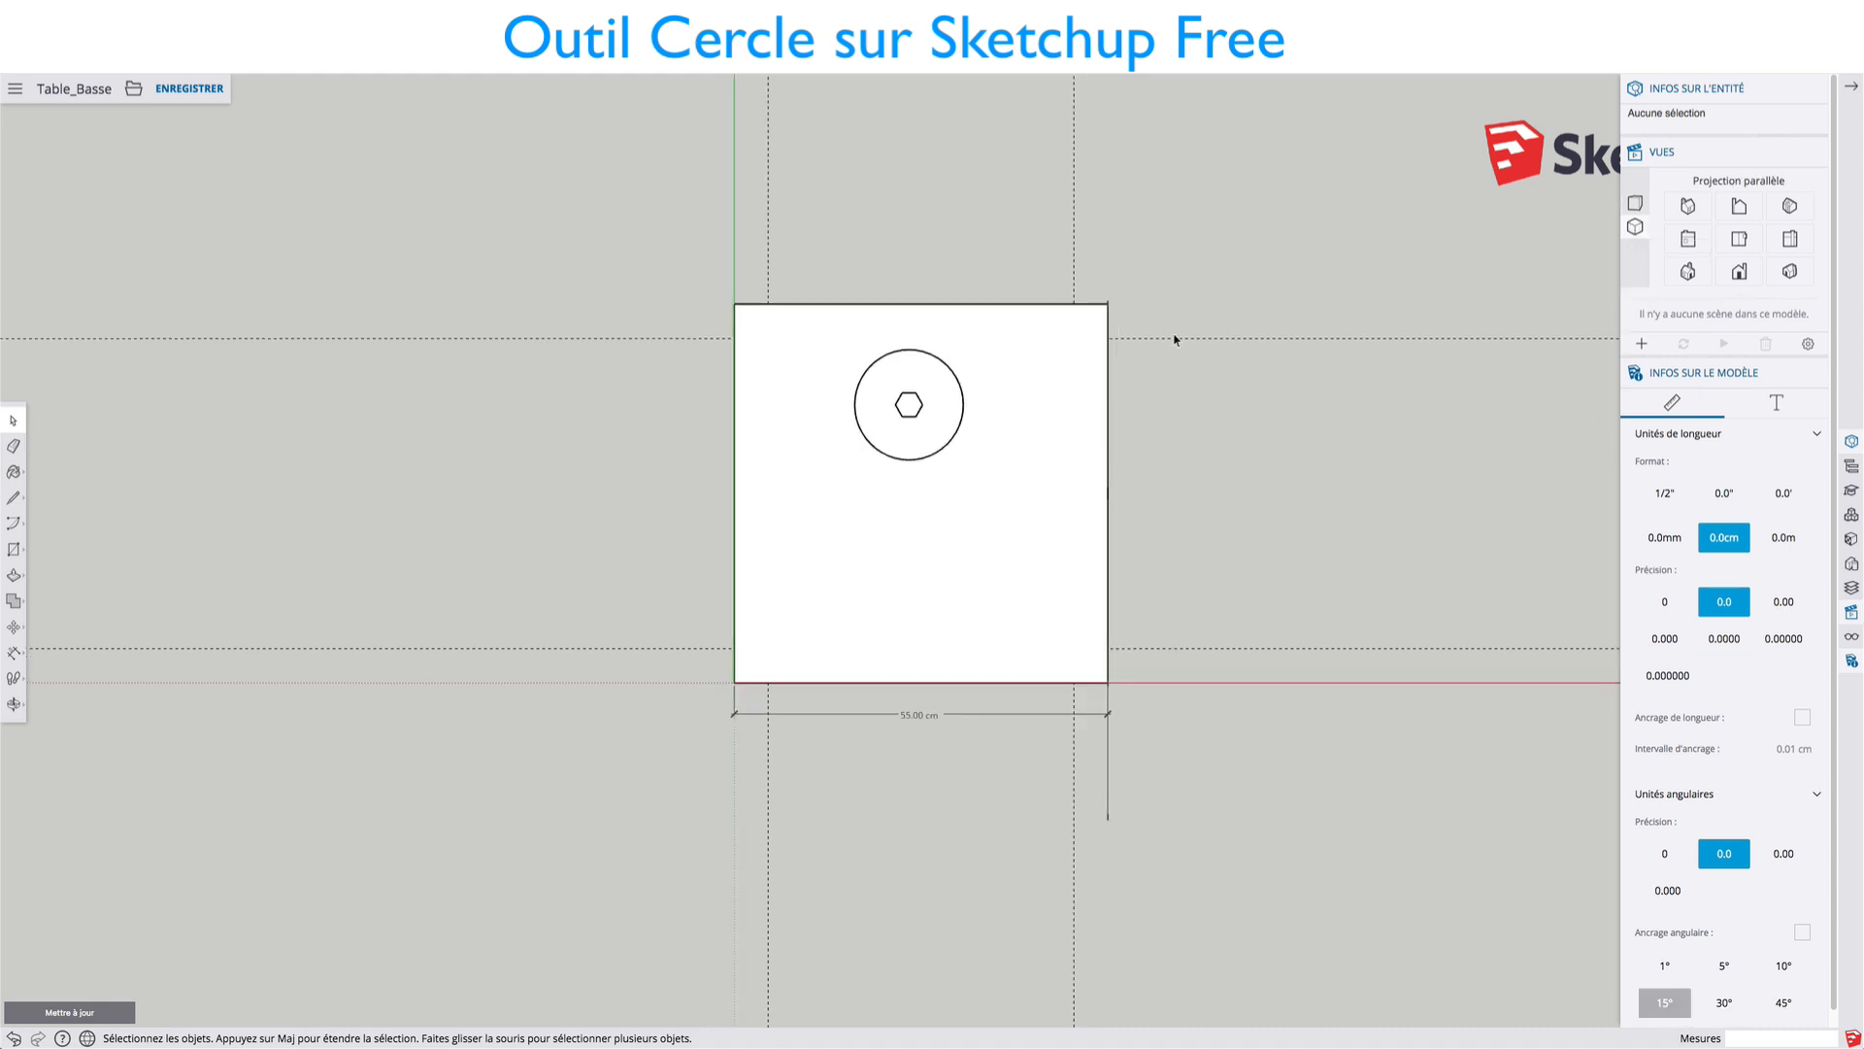
Step: Draw a rectangle about 35 × 38 cm in the empty area beside the table
key(r)
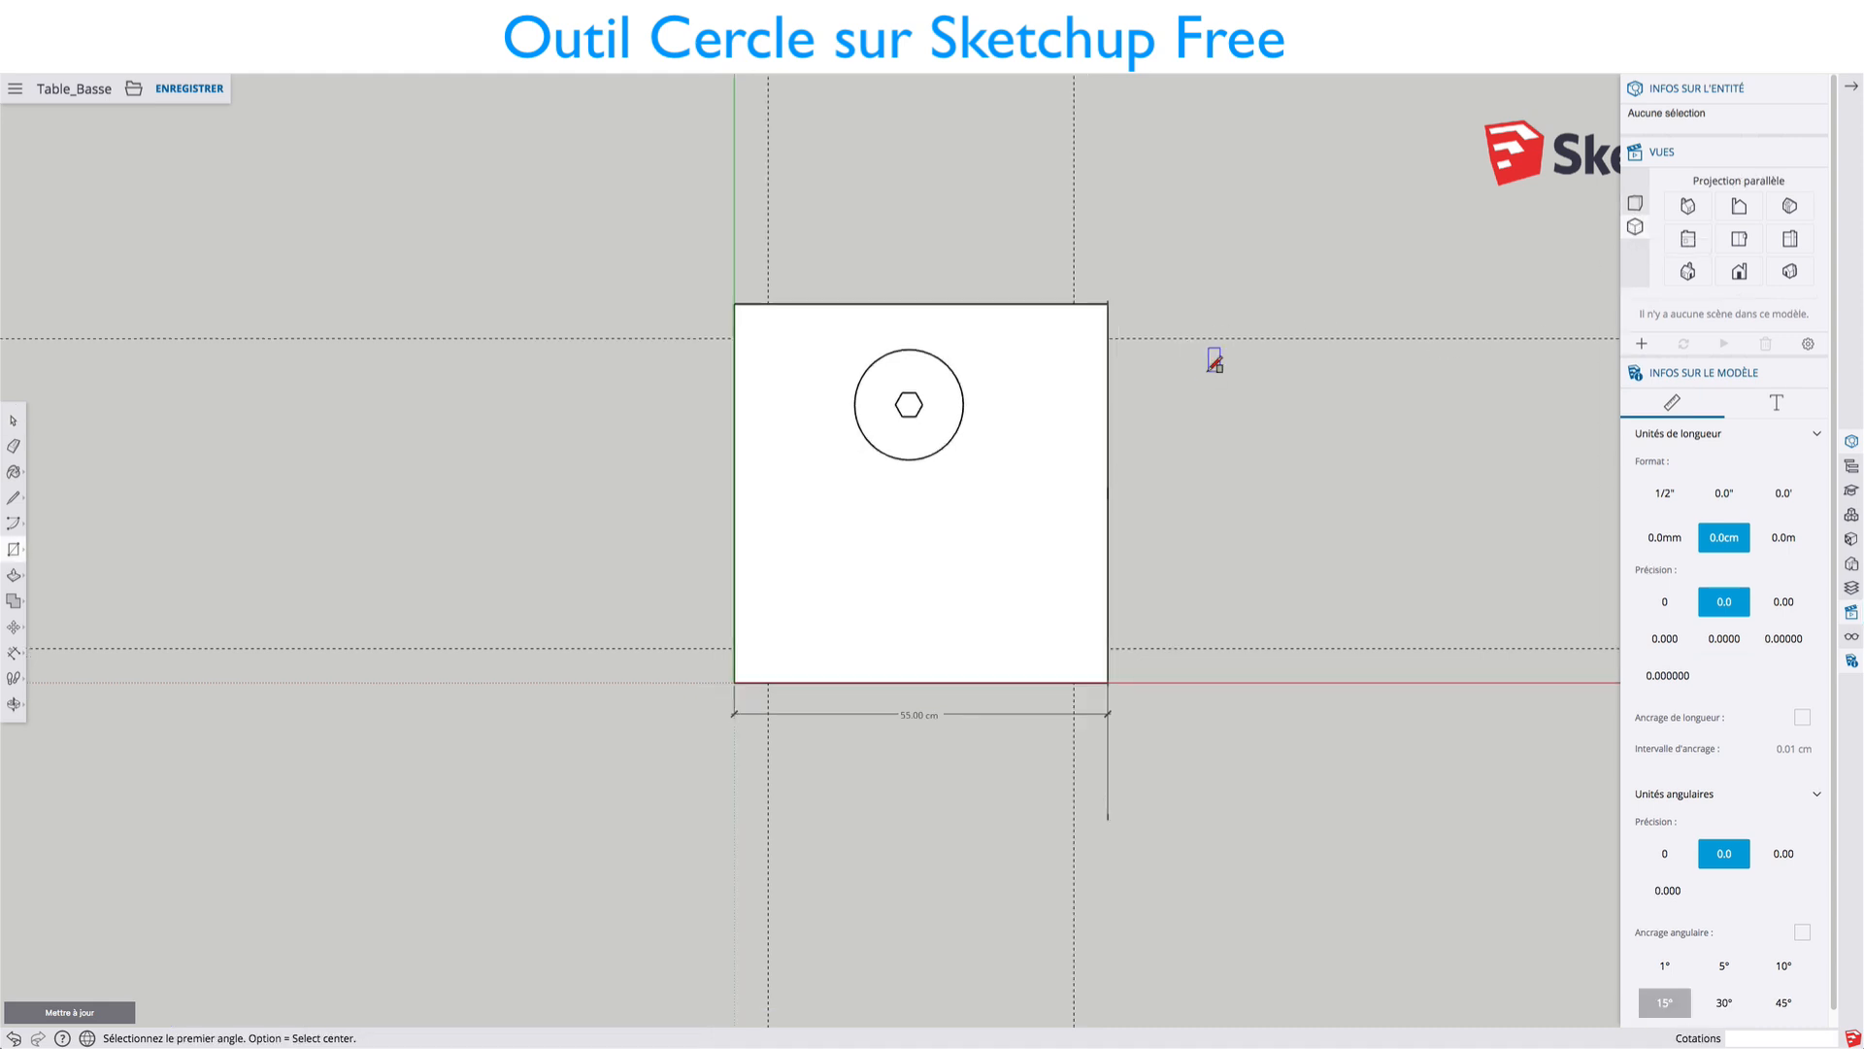
click(1208, 371)
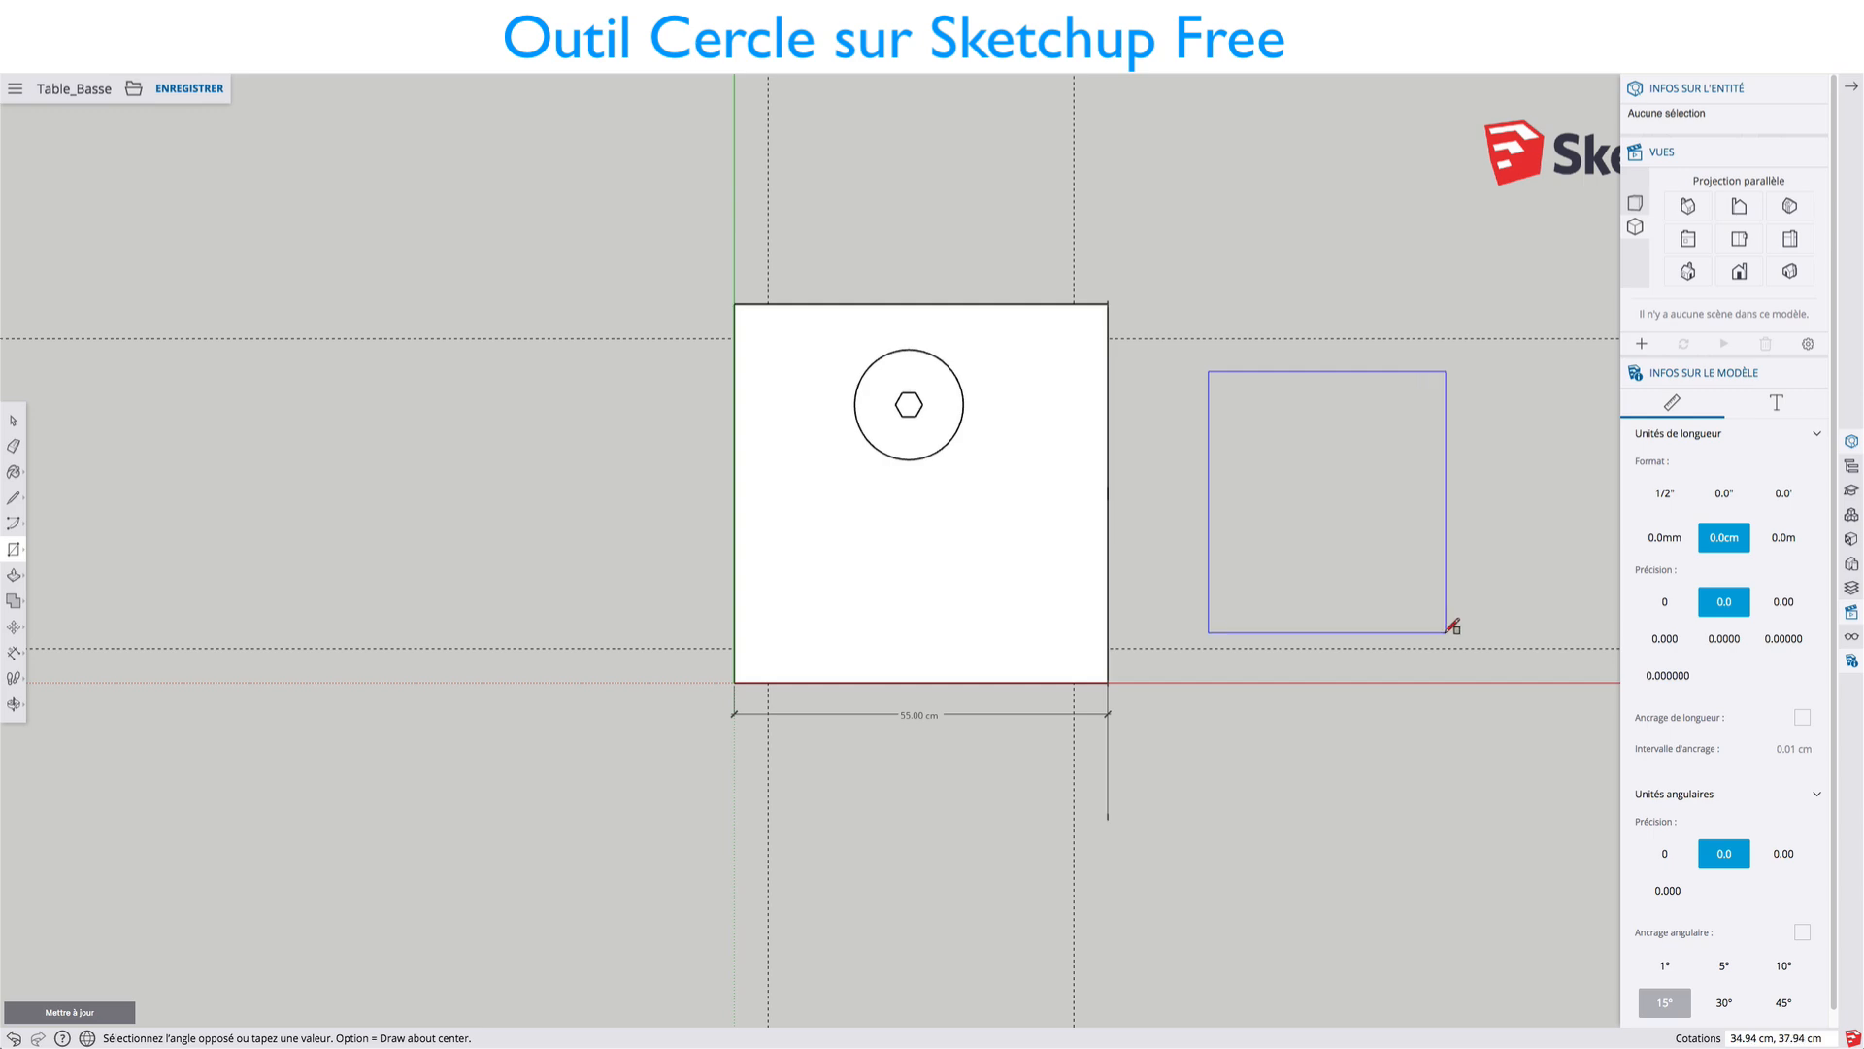
click(1440, 628)
Step: Extrude the underside of the new rectangle downward by about 4.26 cm to form a second tabletop
middle_drag(1406, 678, 1372, 541)
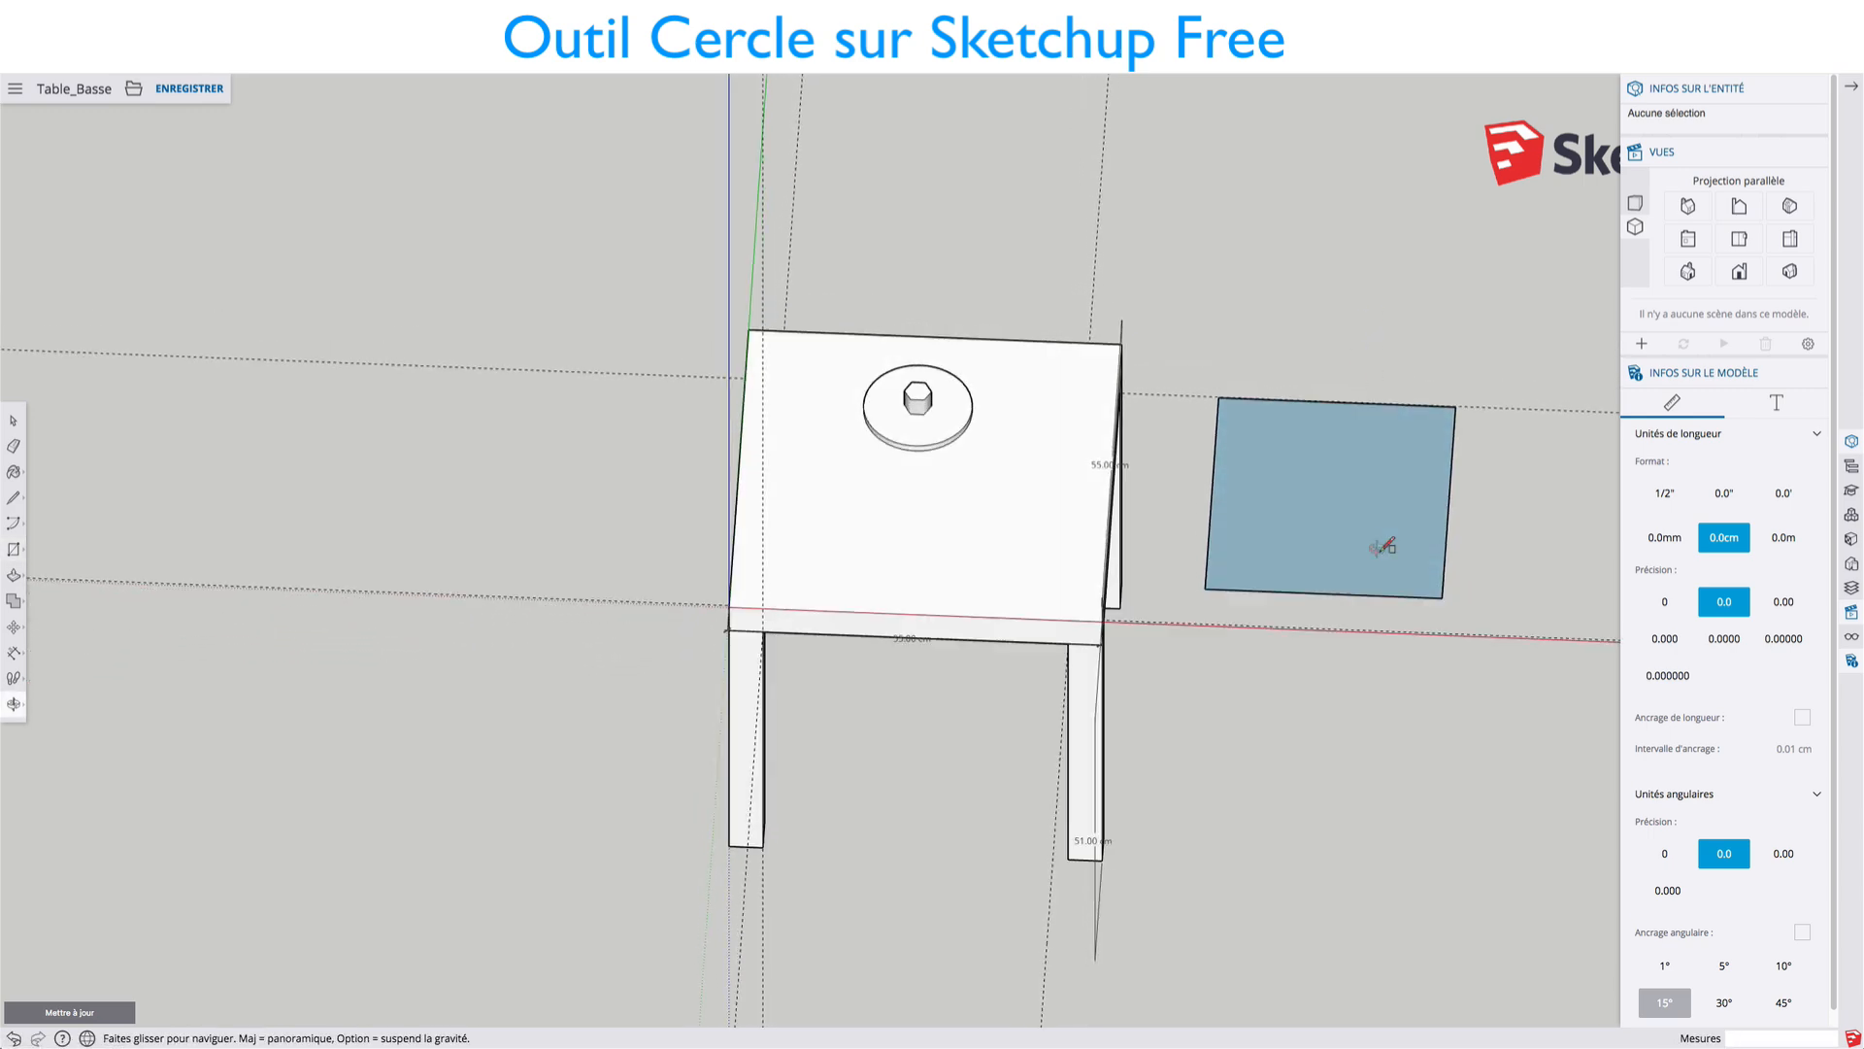
middle_drag(1349, 632, 1356, 394)
key(p)
click(1348, 420)
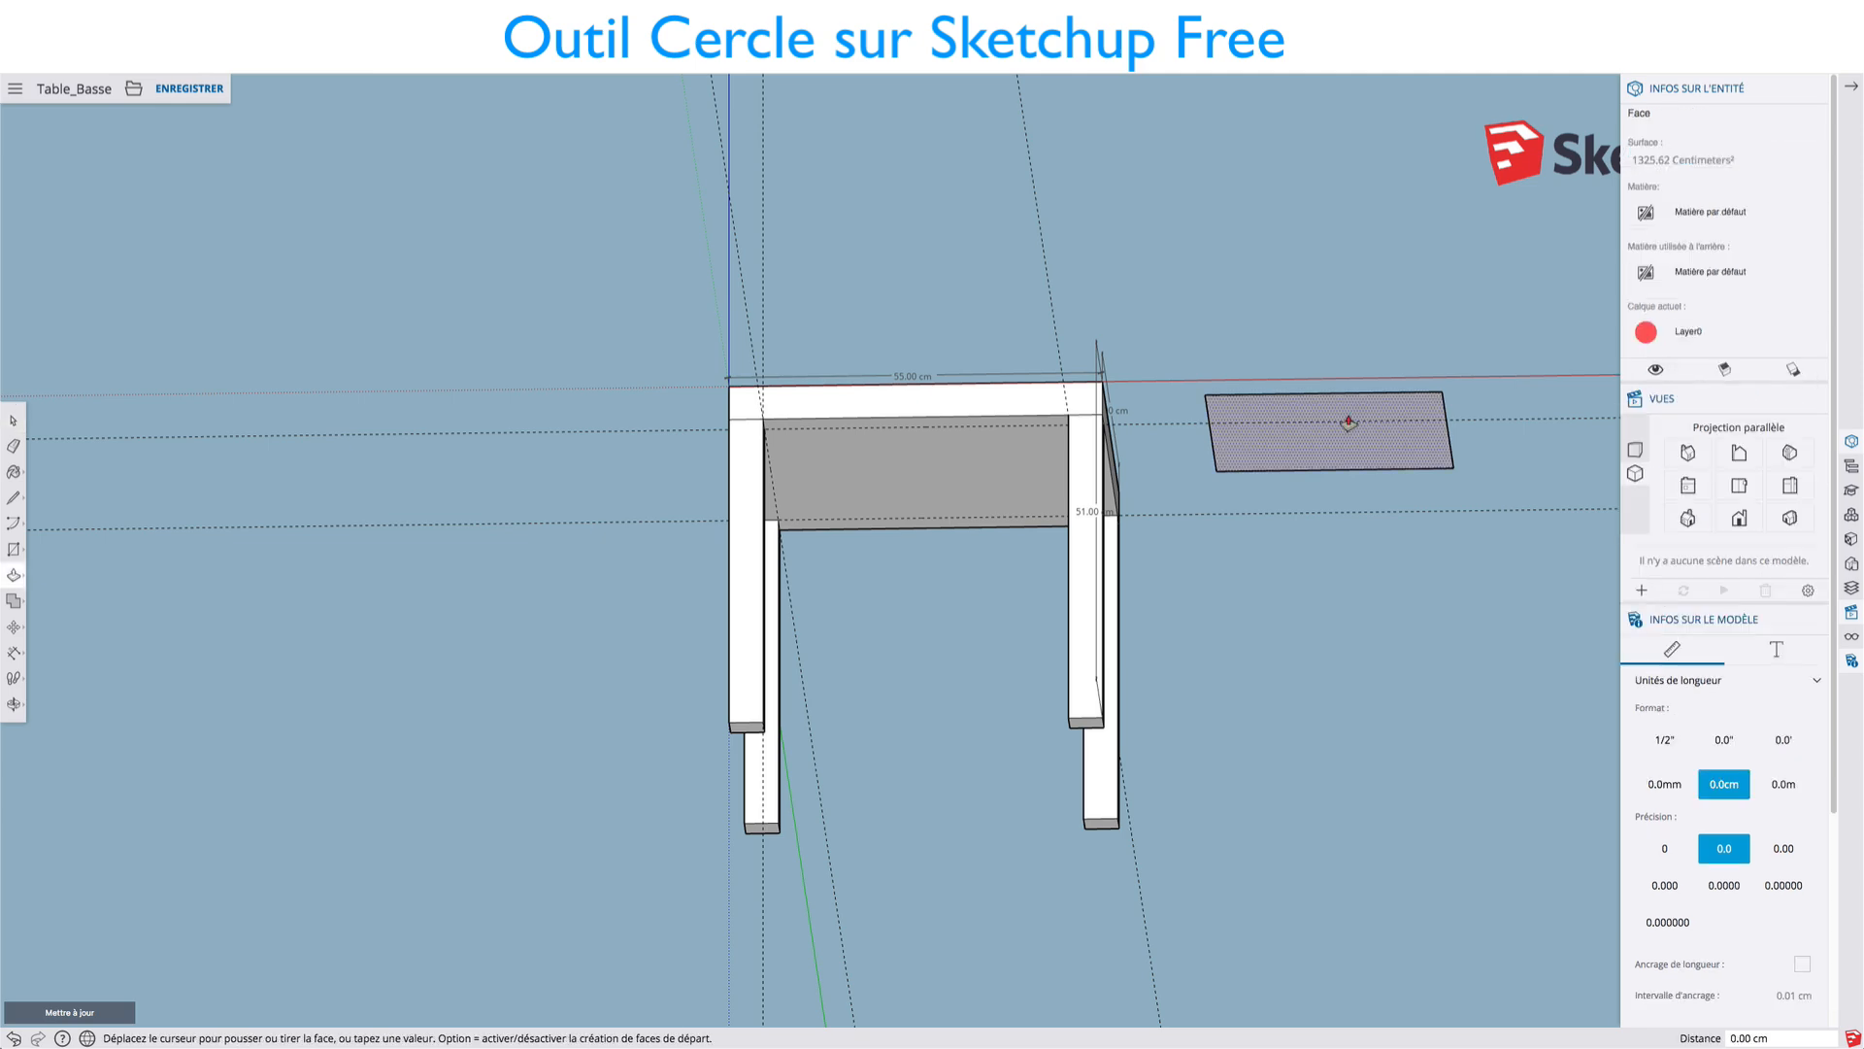
click(1348, 450)
scroll(1399, 448, up, 5)
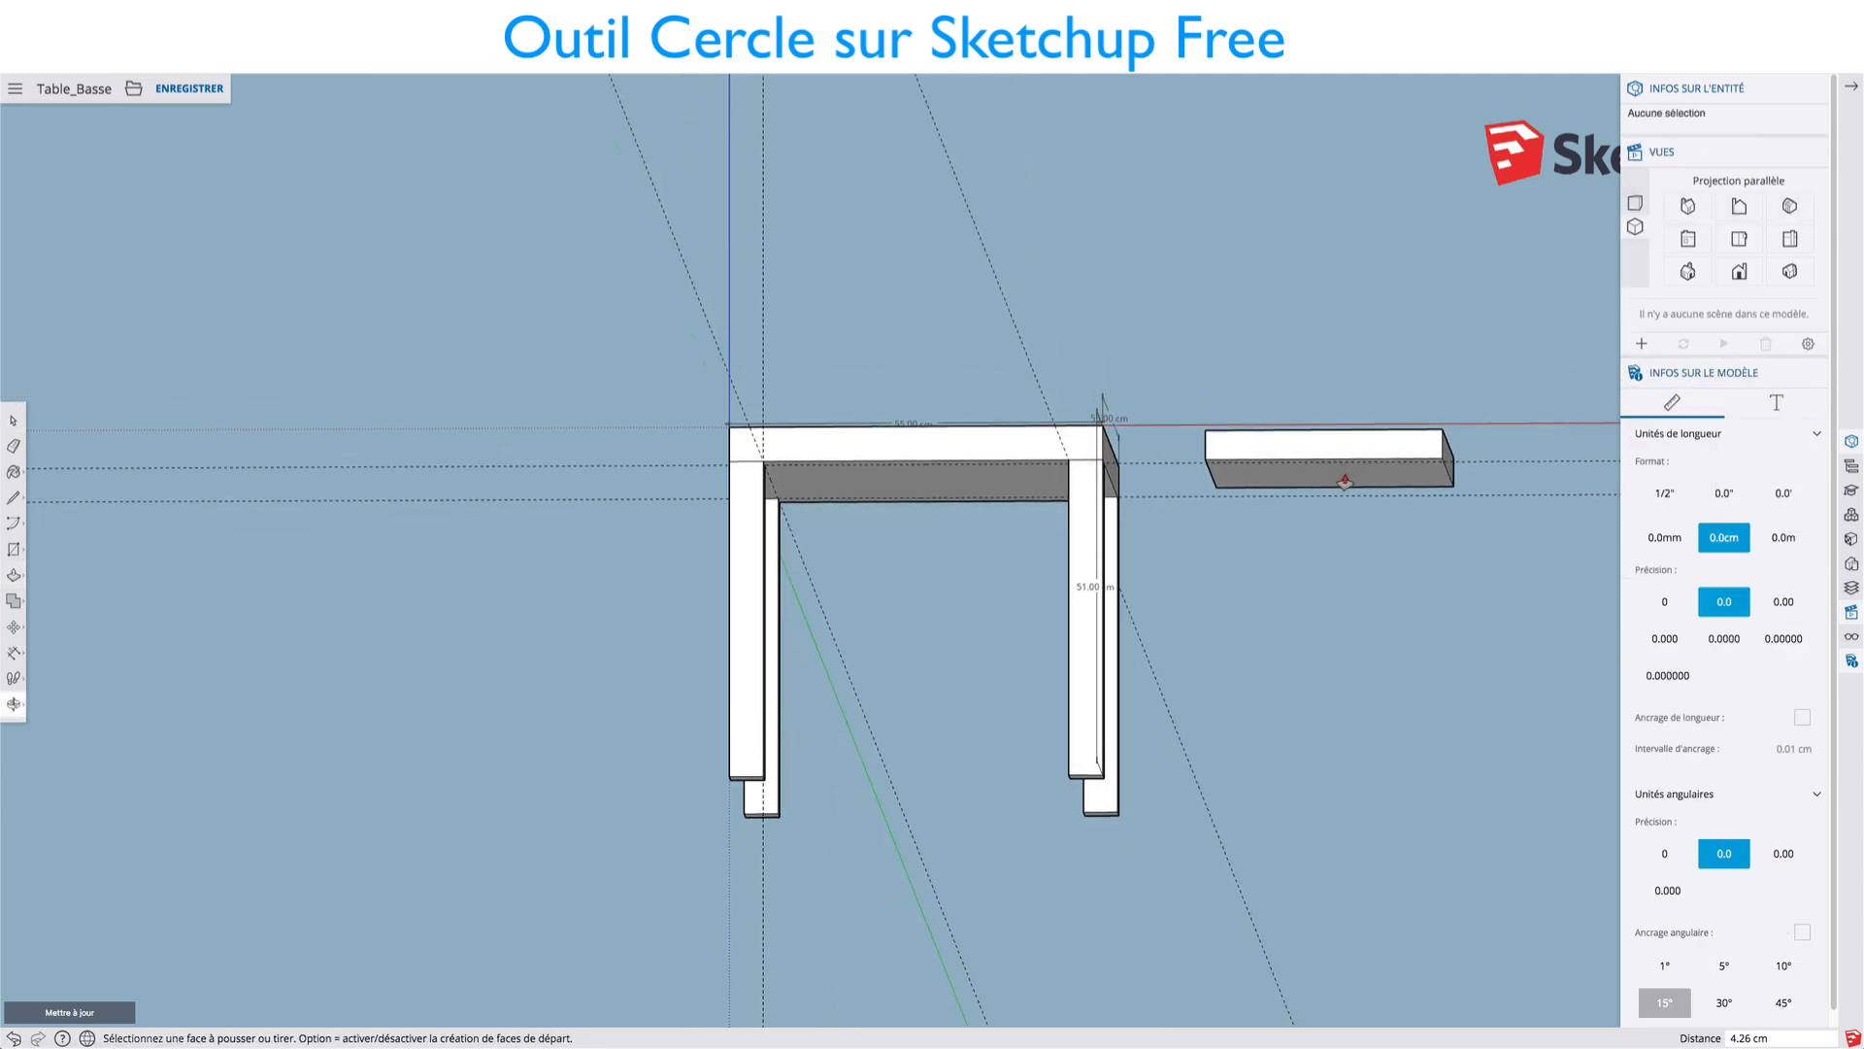
Step: Draw a small rectangle at one front corner of the second tabletop's underside as a leg profile
middle_drag(1428, 444, 1282, 586)
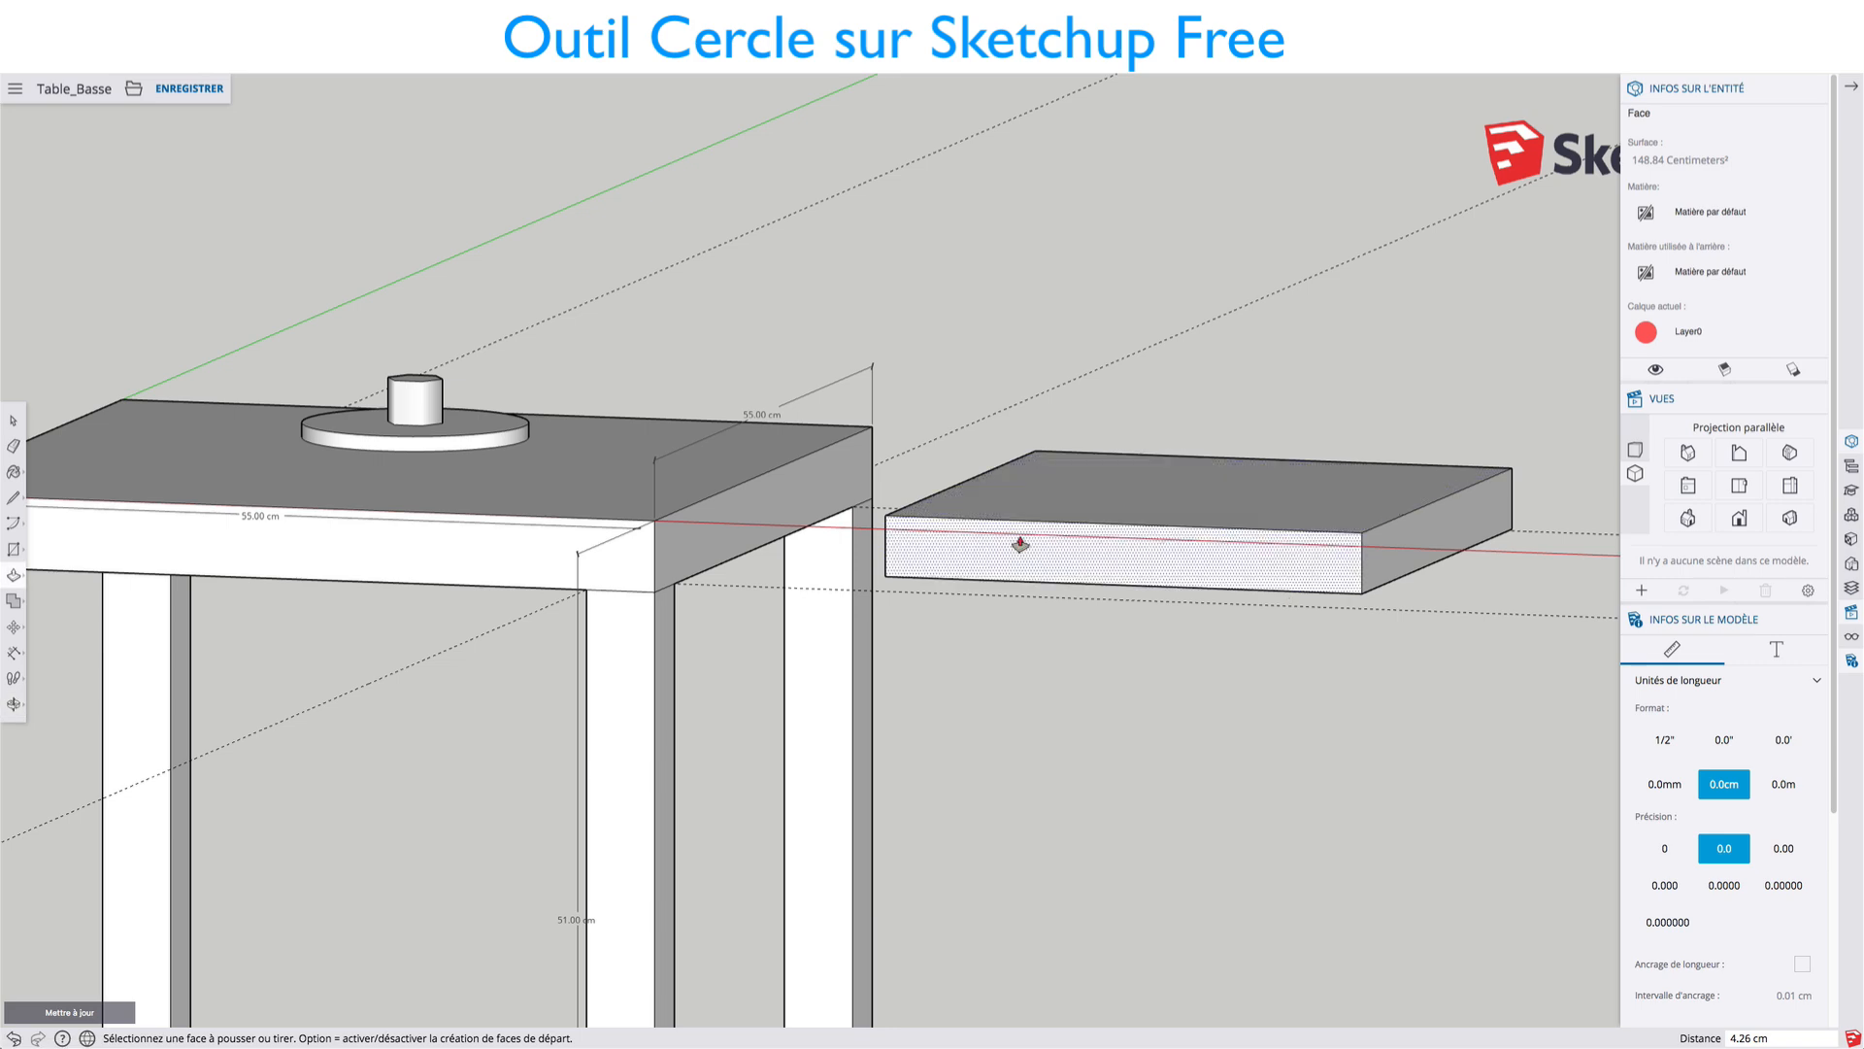
middle_drag(1223, 661, 1240, 696)
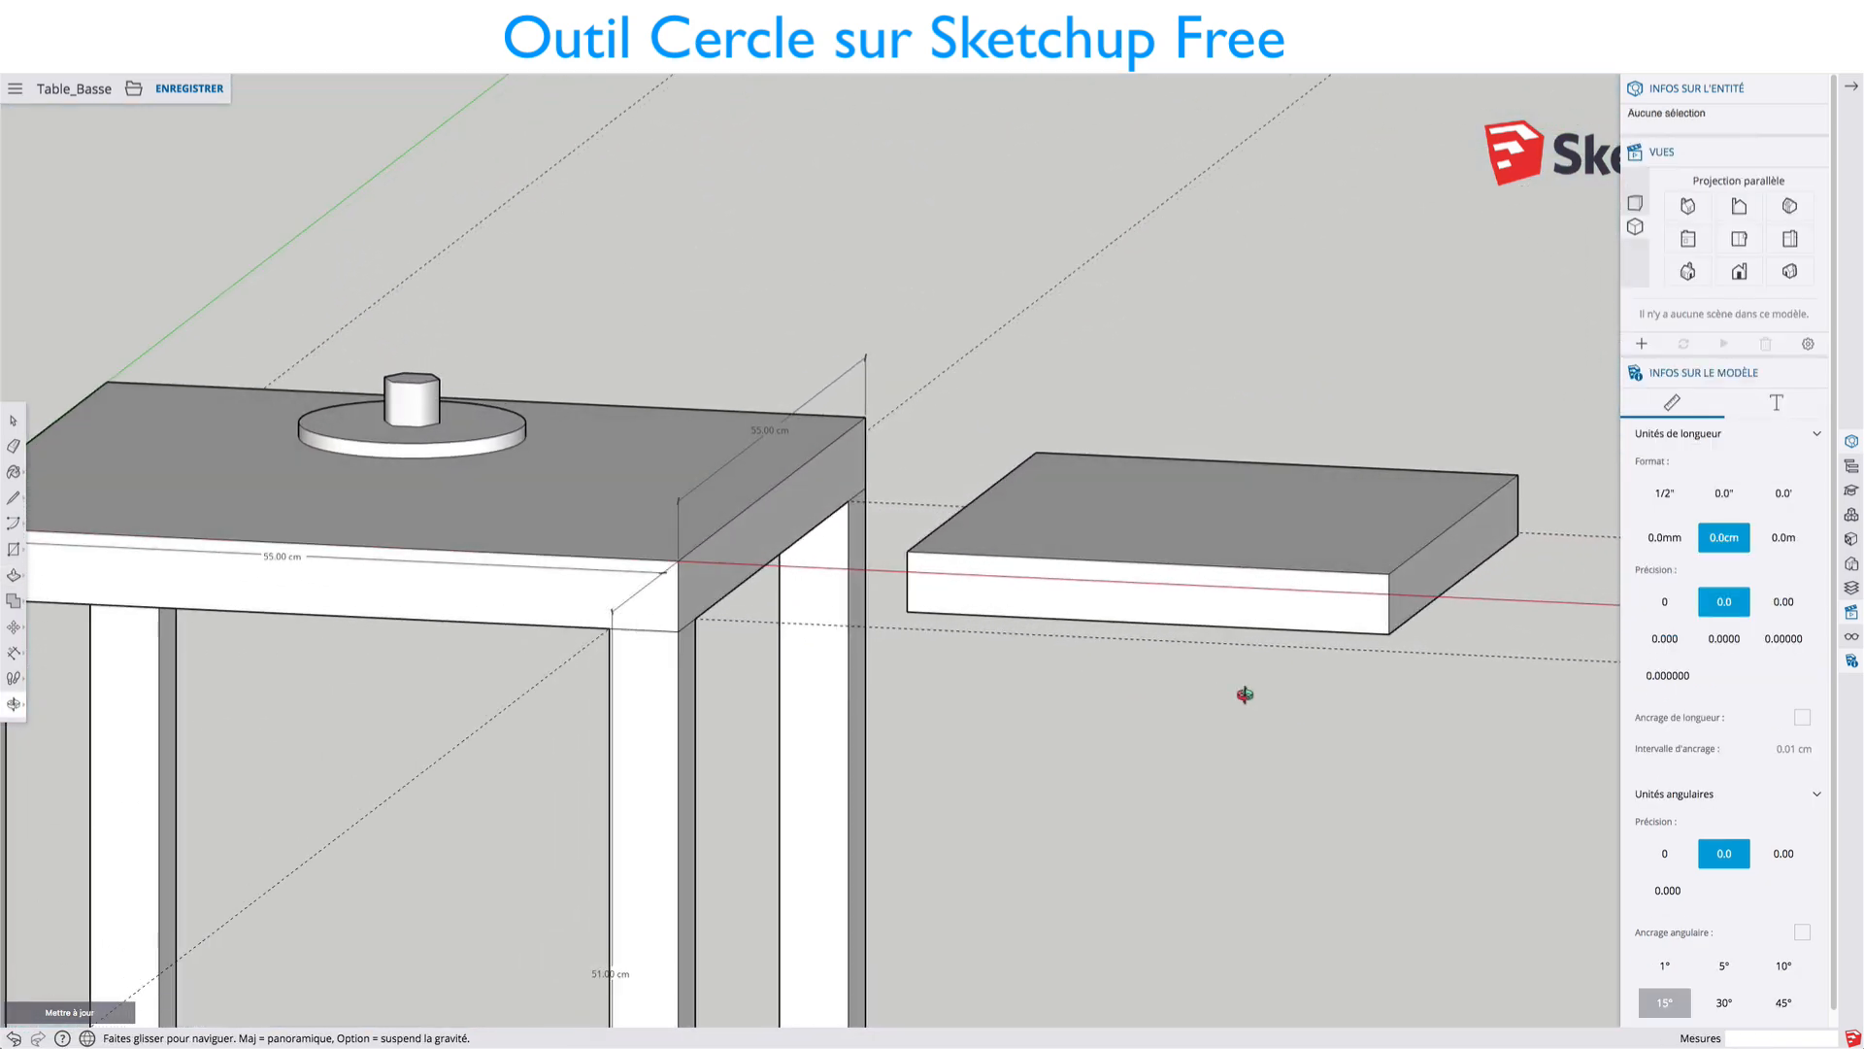
key(p)
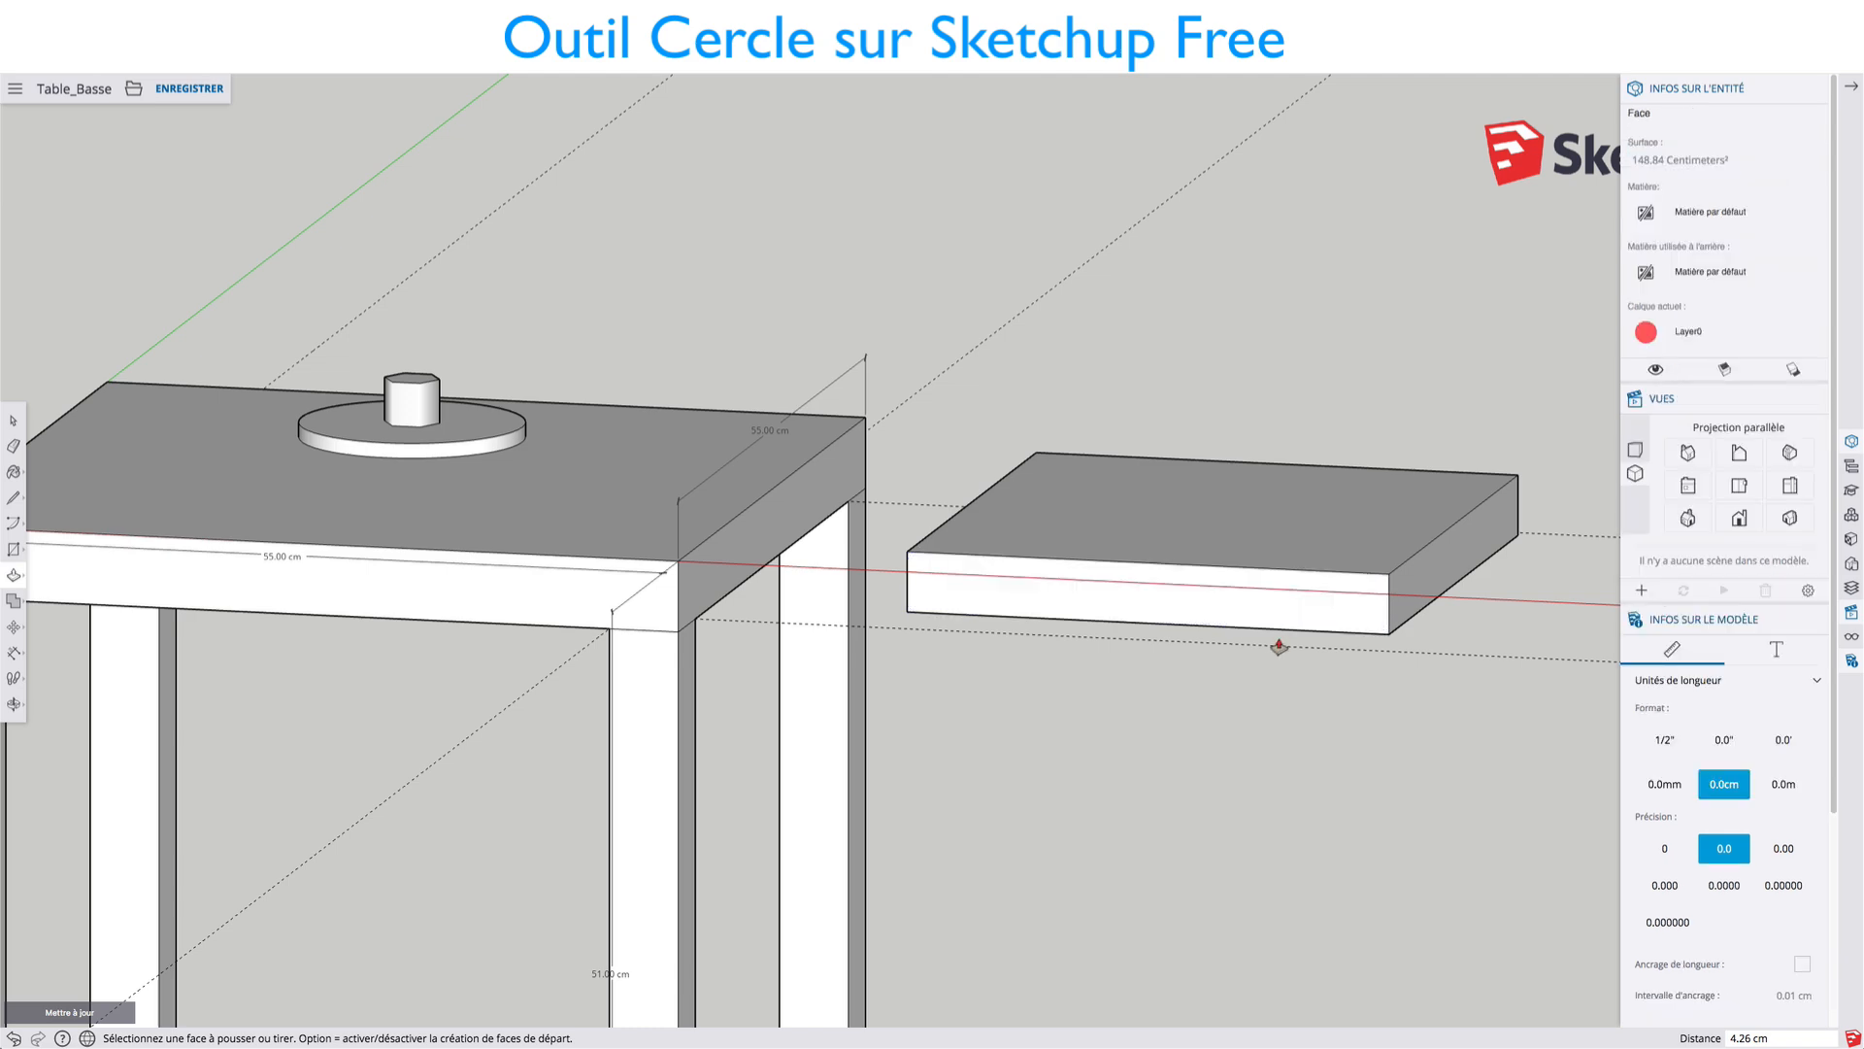
middle_drag(1227, 628, 1034, 461)
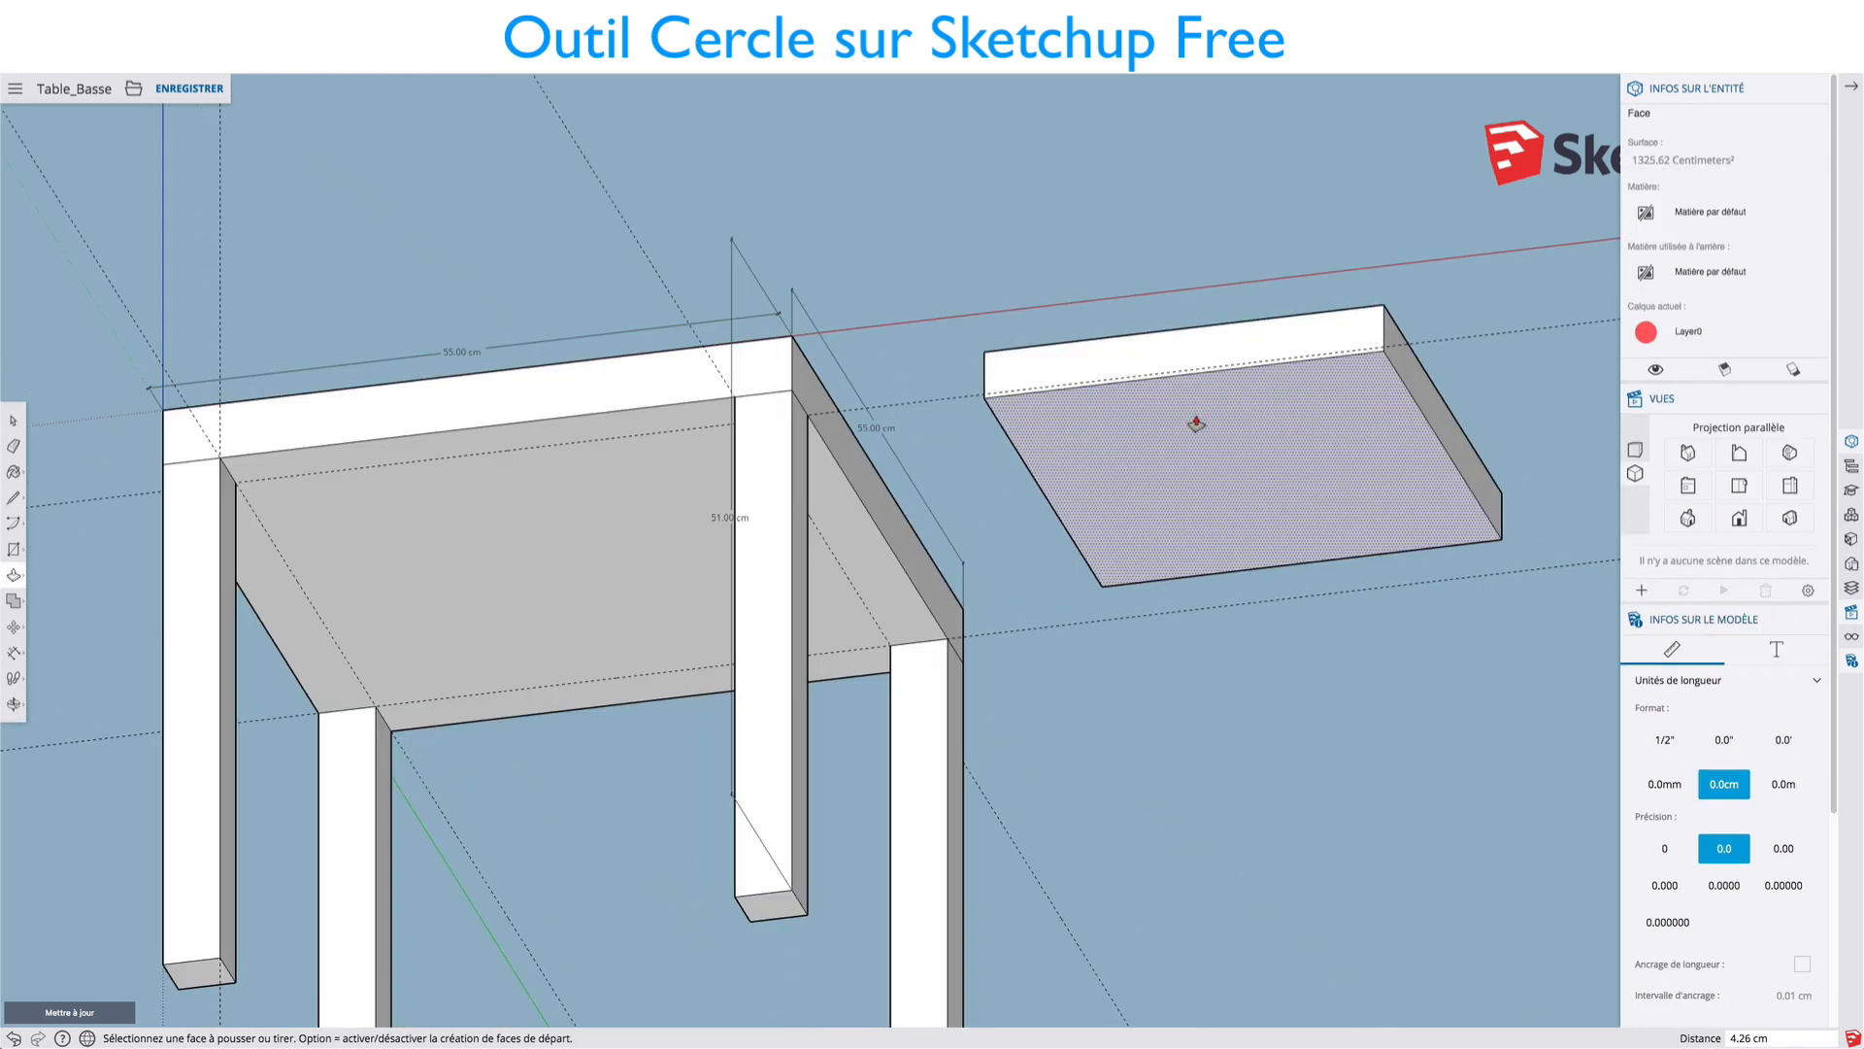
key(r)
click(984, 399)
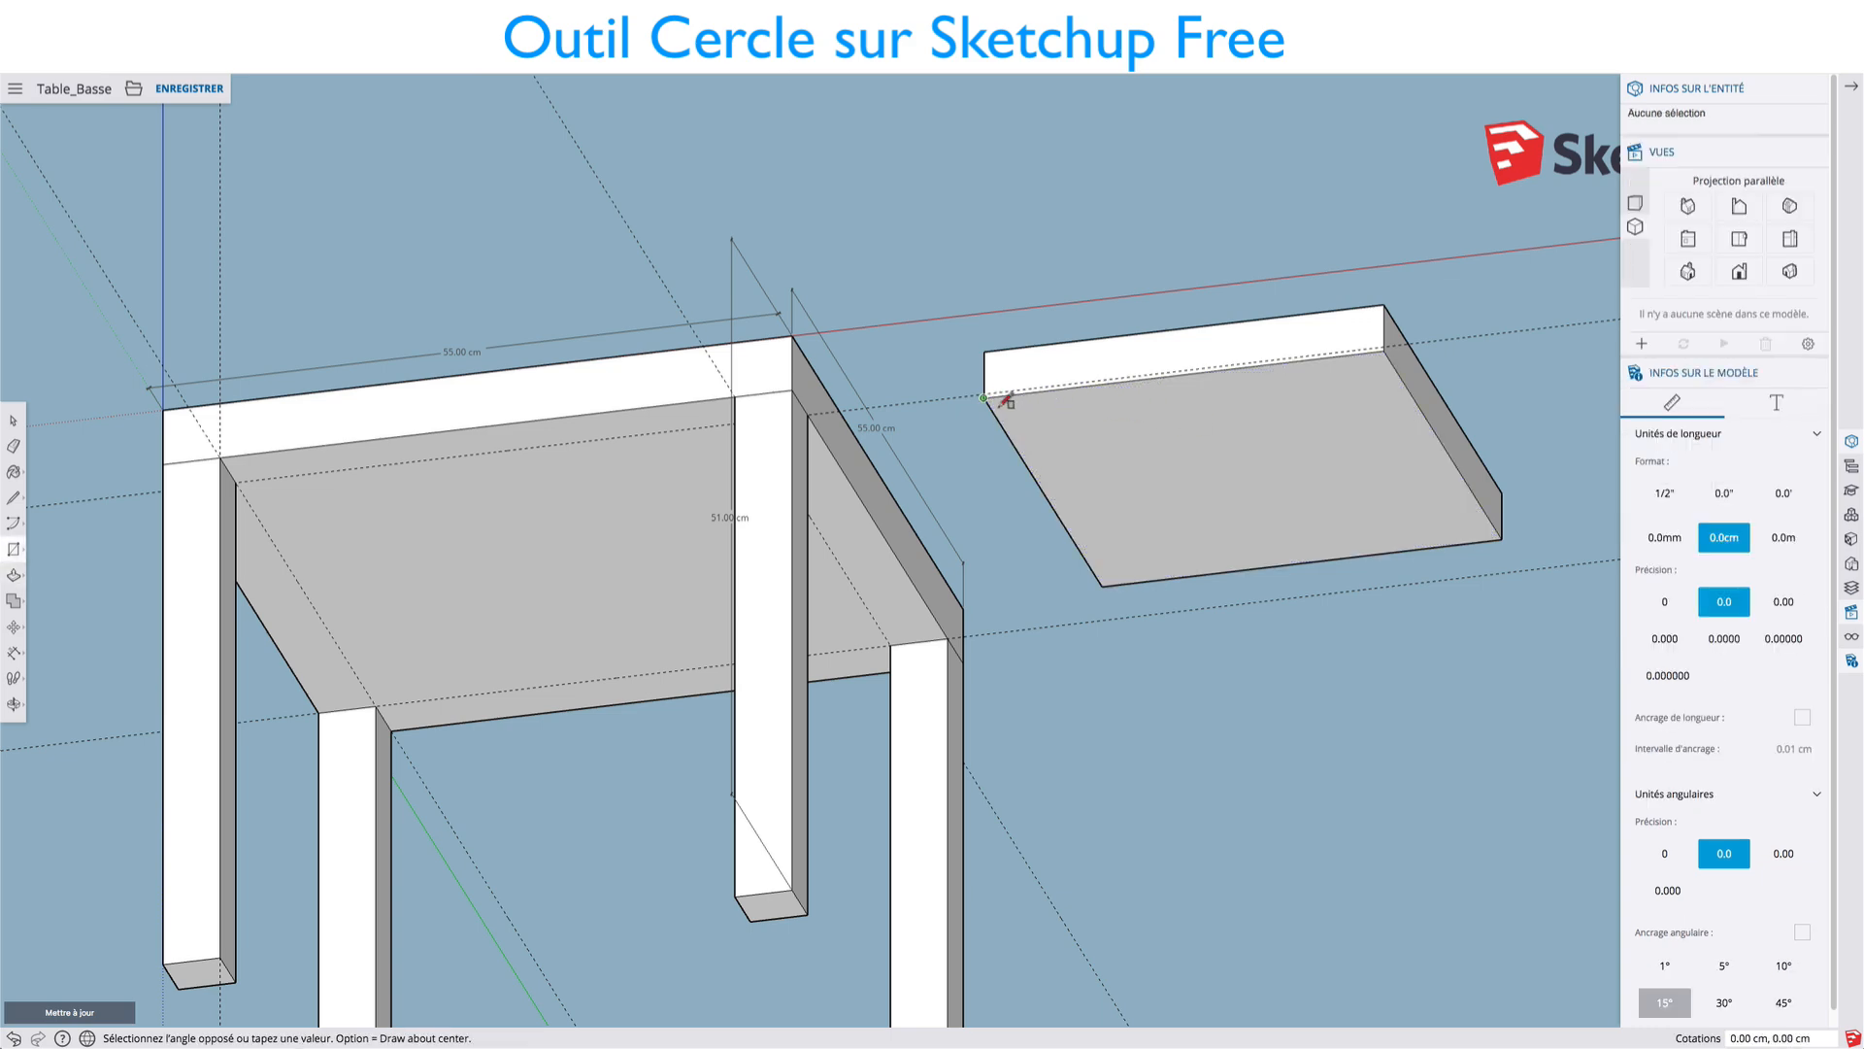
click(1027, 417)
Step: Extrude the small corner rectangle downward by about 41.32 cm to form the first leg
key(p)
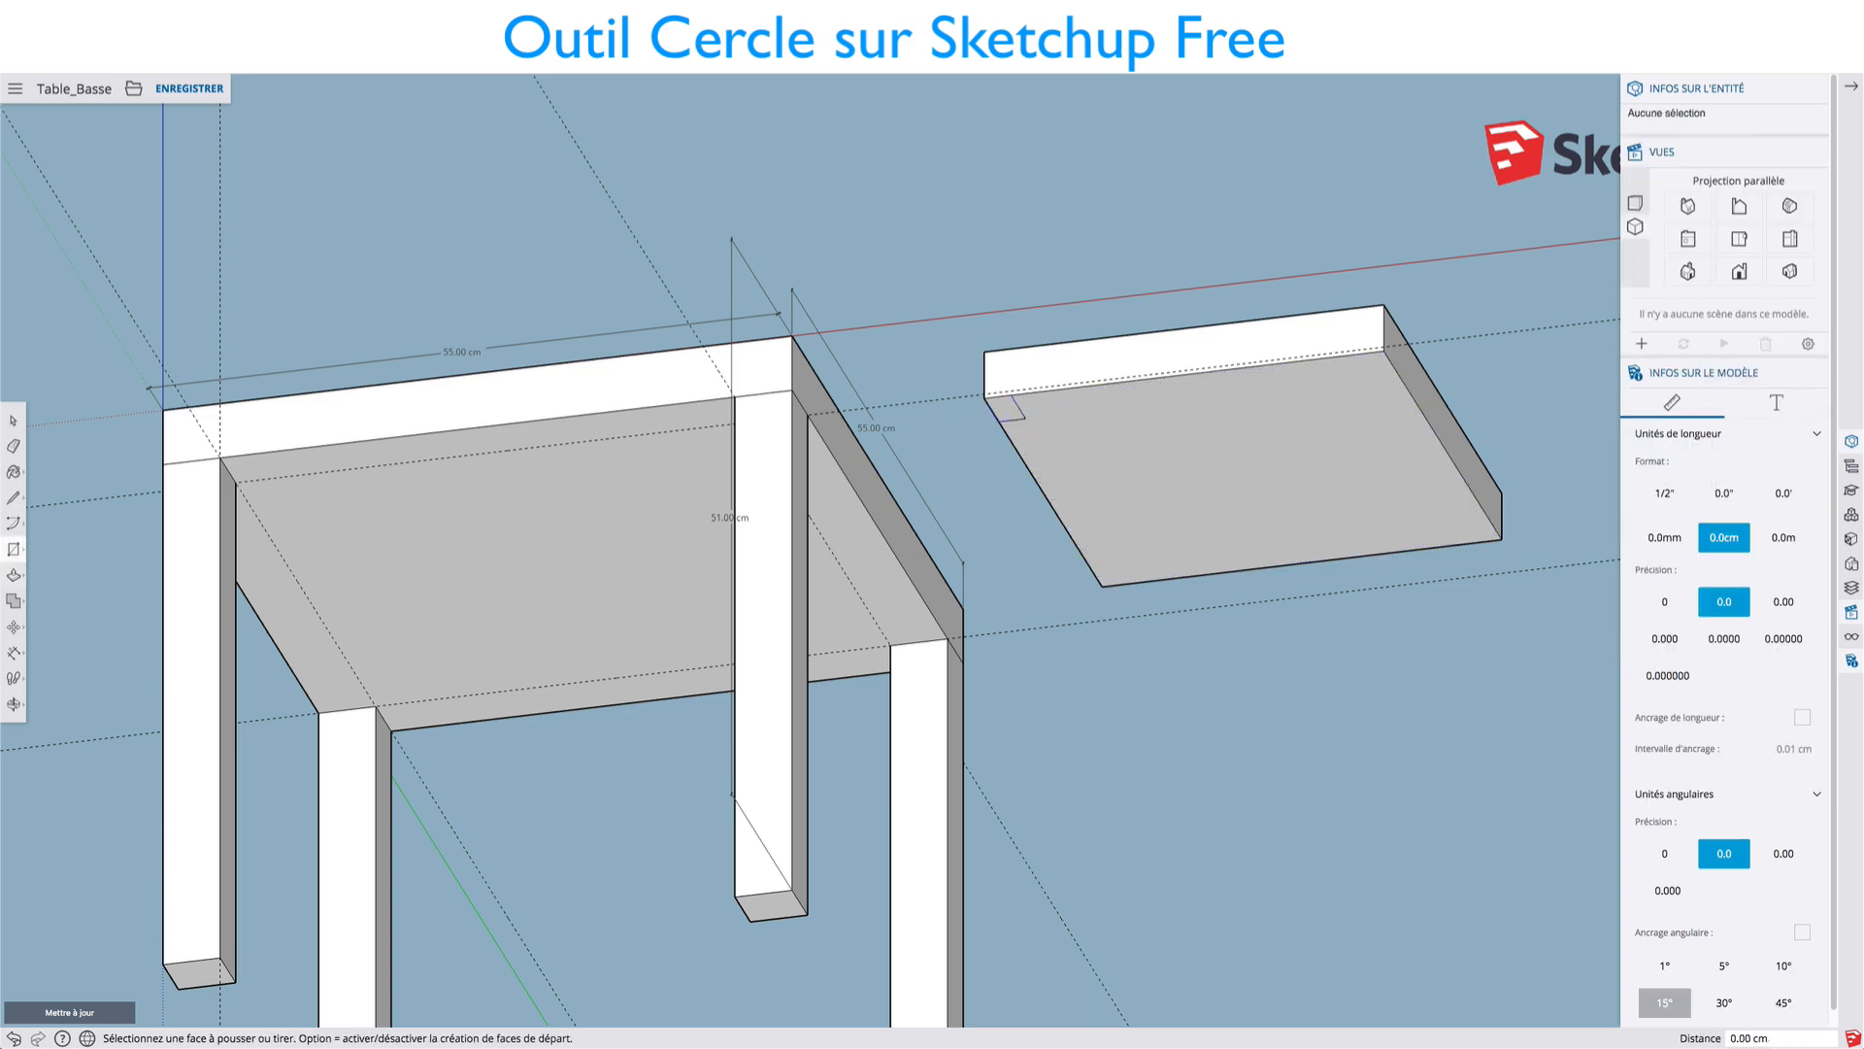
click(1014, 408)
click(1132, 776)
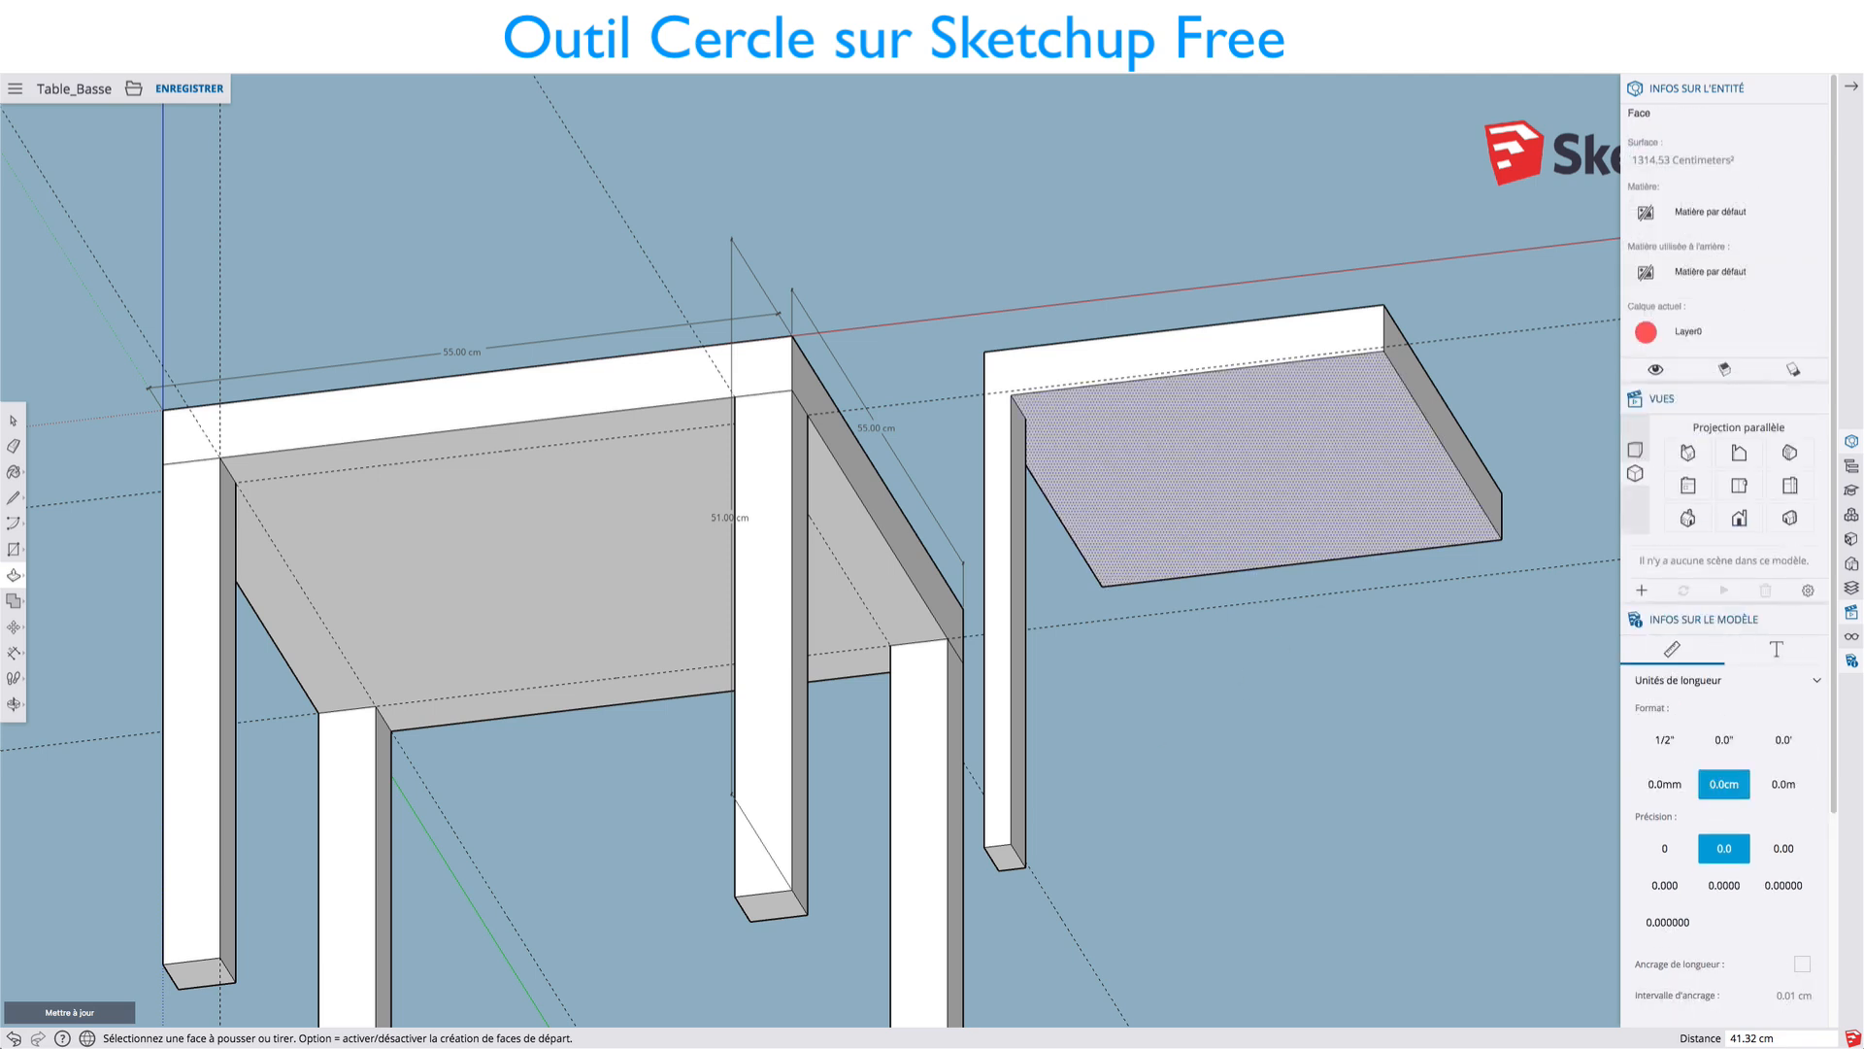
Step: Draw a rectangle about 2.8 × 4.6 cm at the underside's other front corner and extrude it down to the first leg's length
key(r)
click(1351, 355)
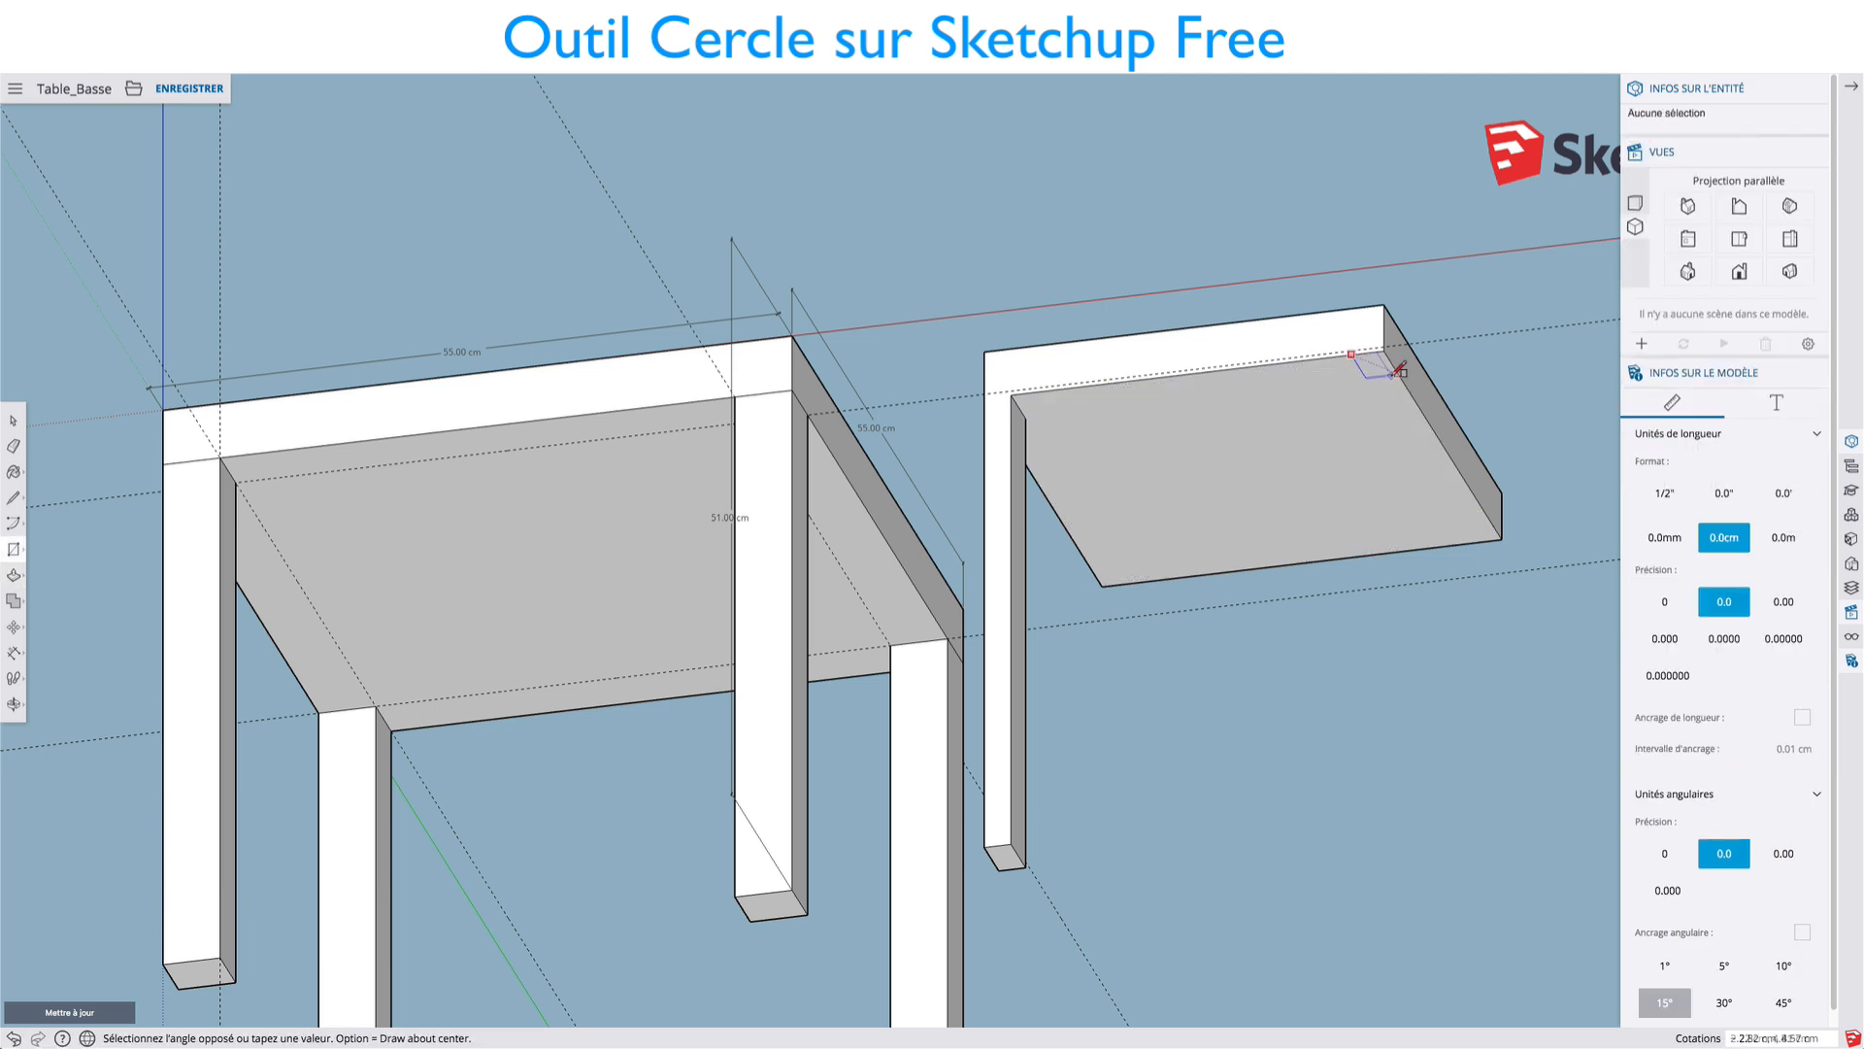
click(1401, 372)
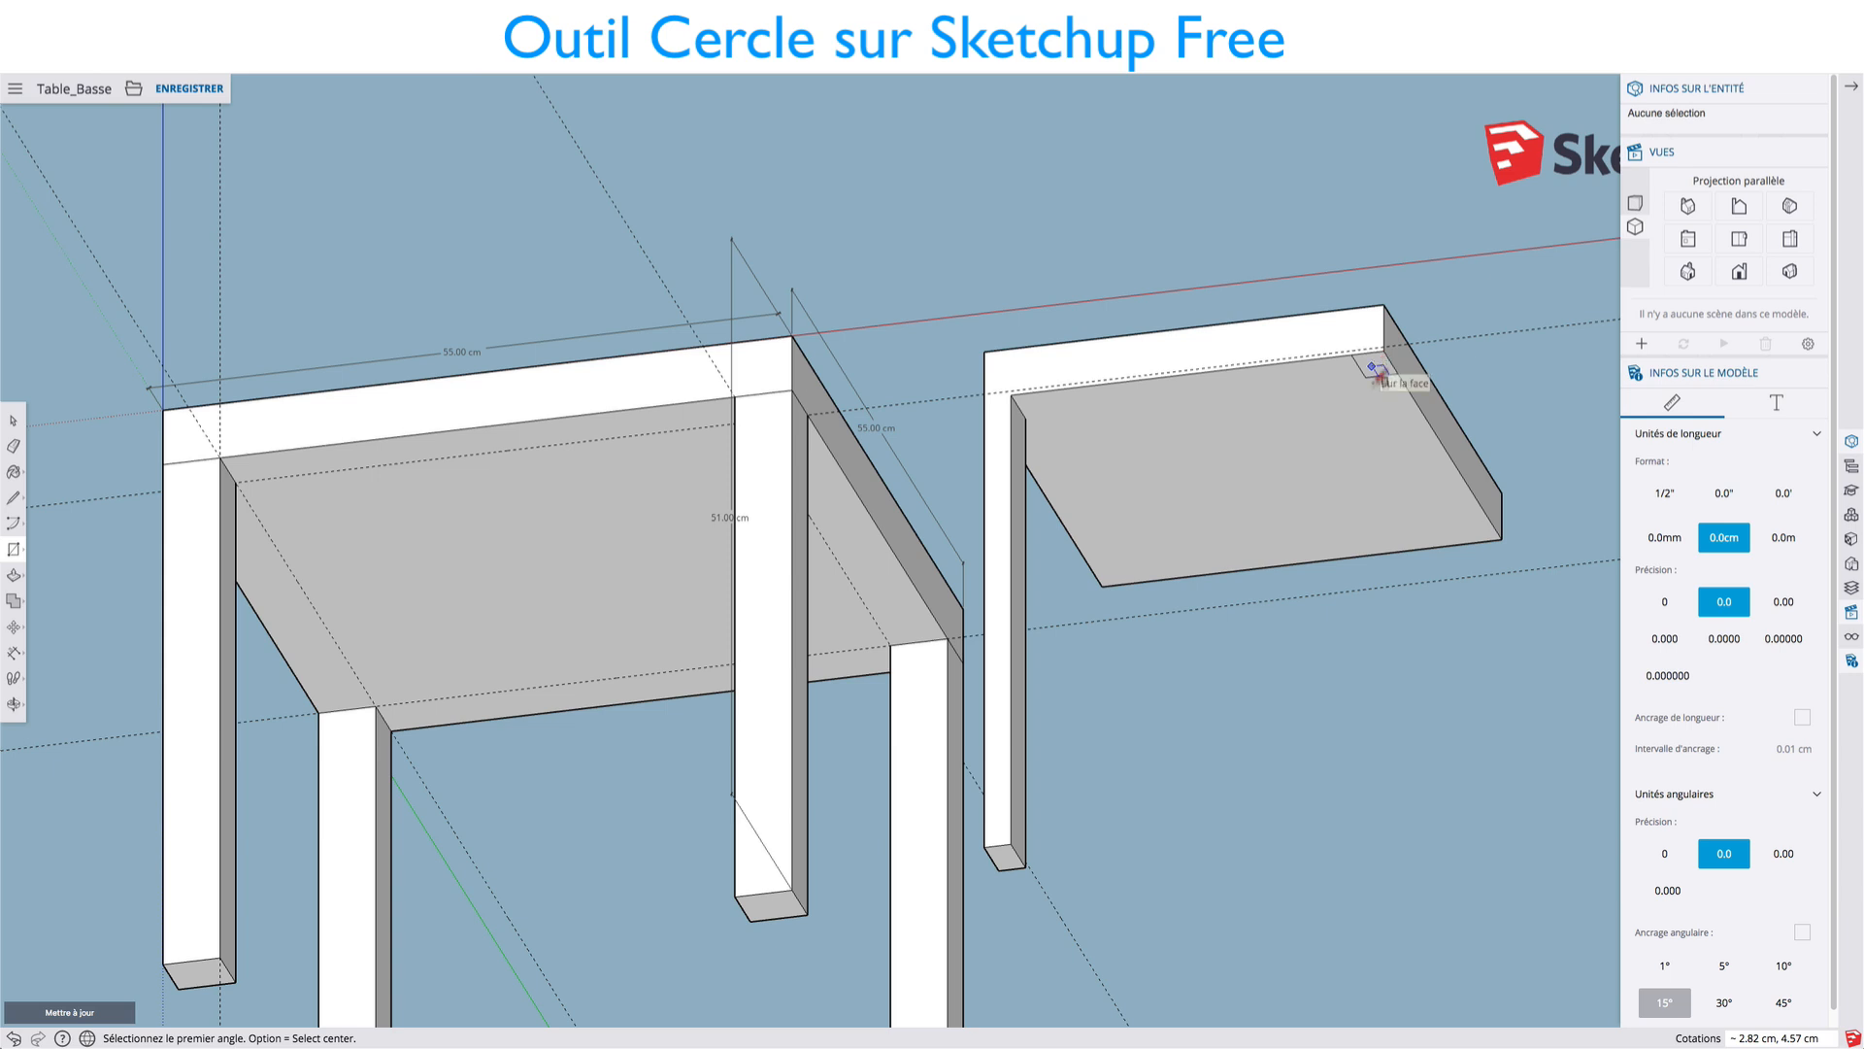
key(p)
click(1379, 367)
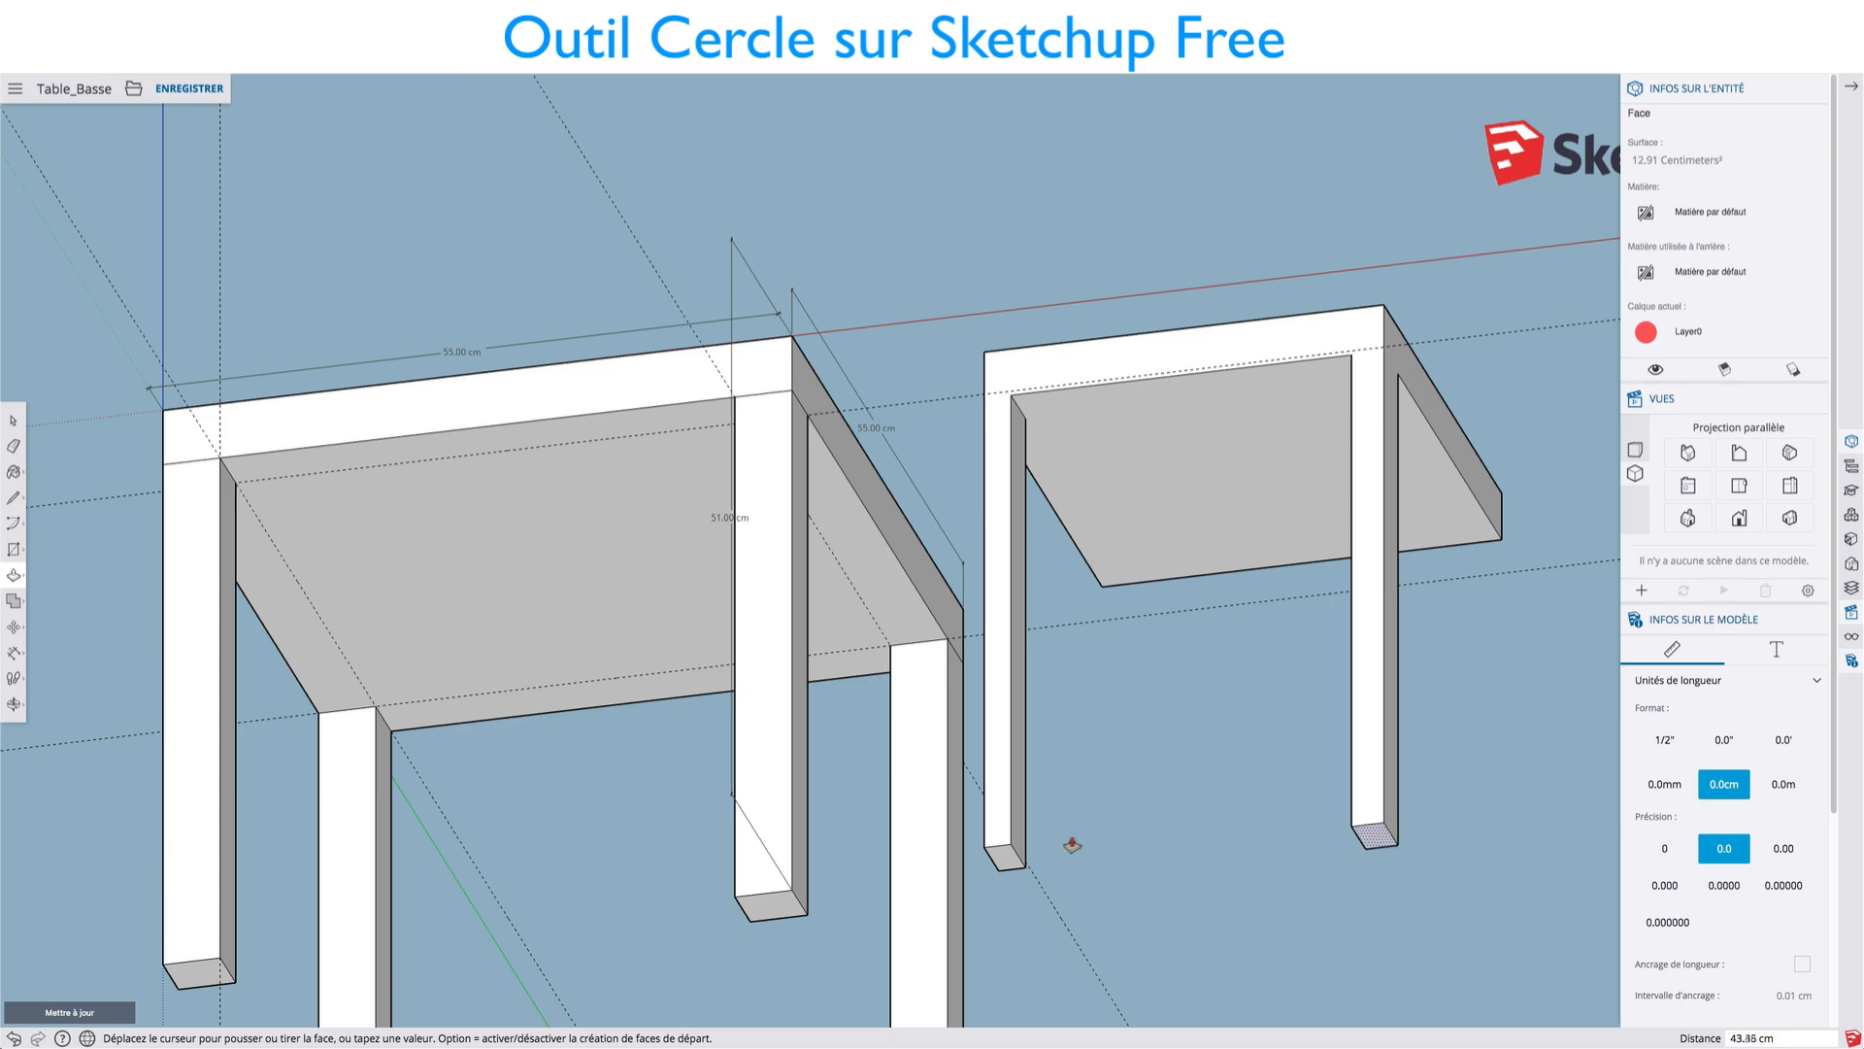
click(1014, 857)
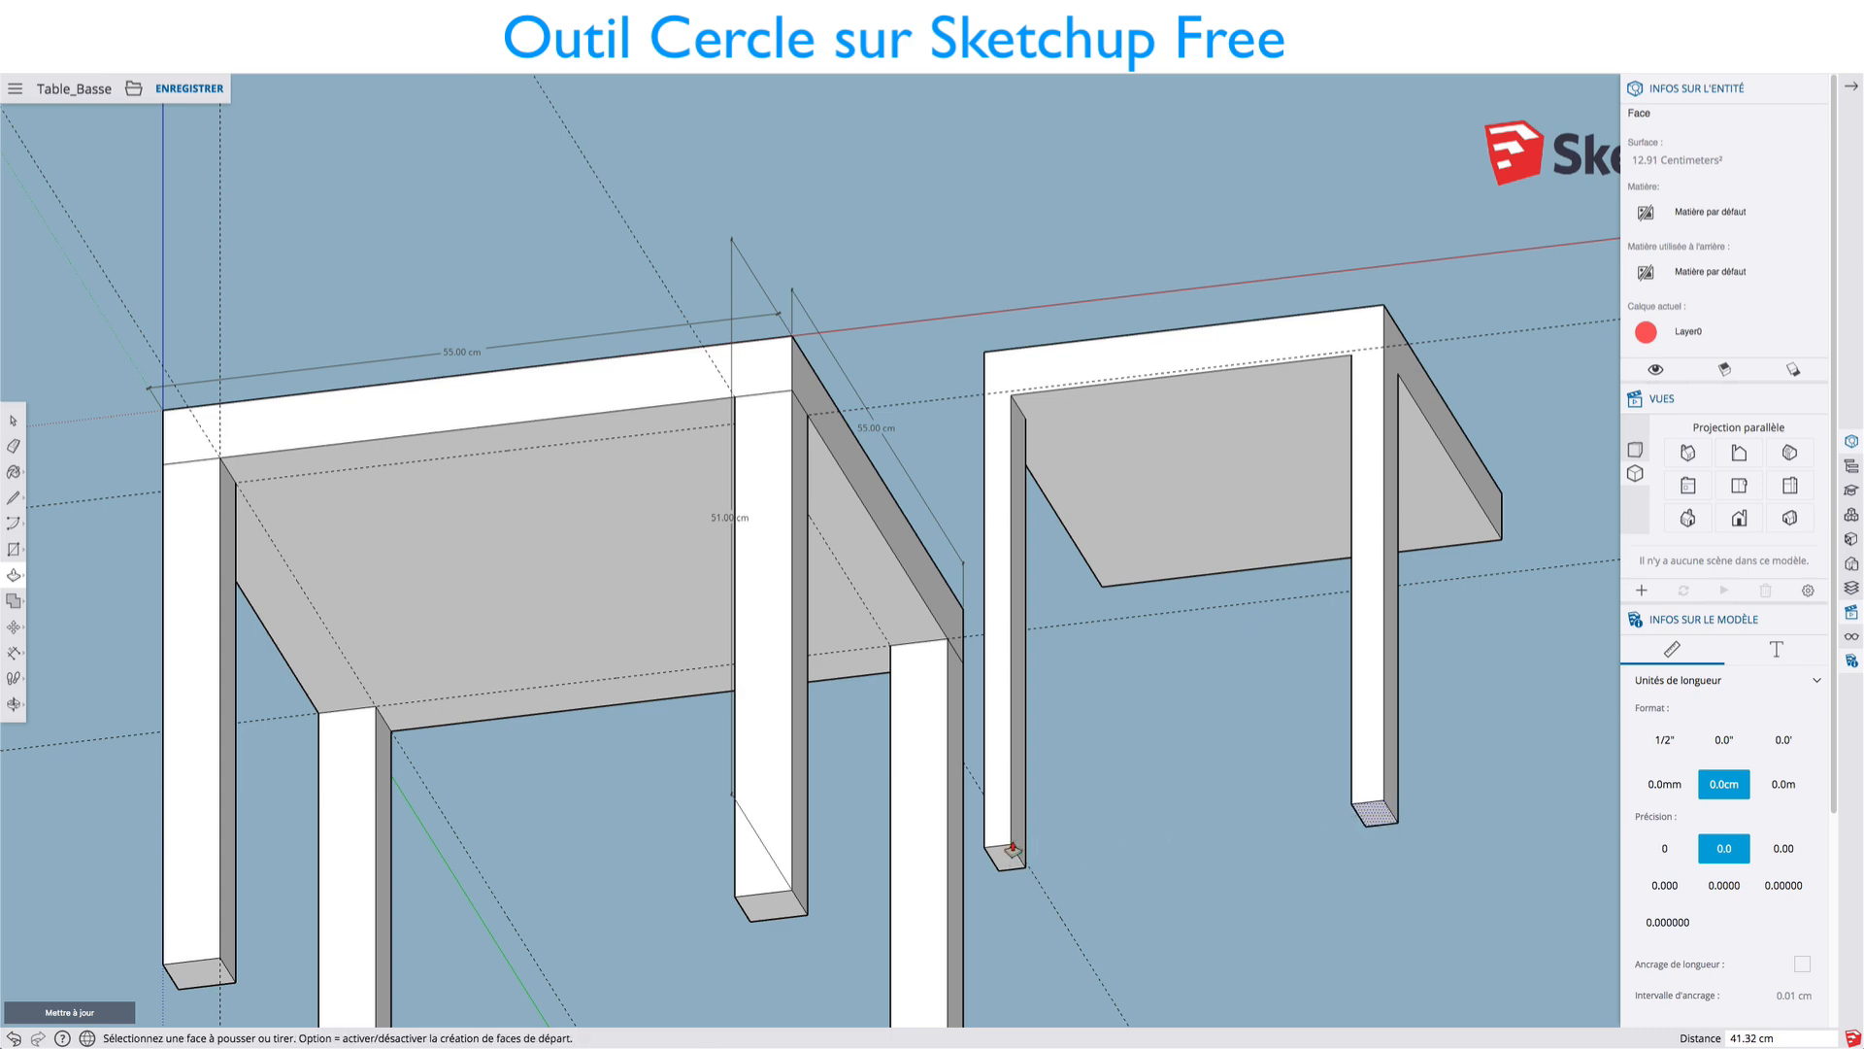
Step: Examine the second table with its two front legs beside the first table from above
middle_drag(1236, 500, 1261, 557)
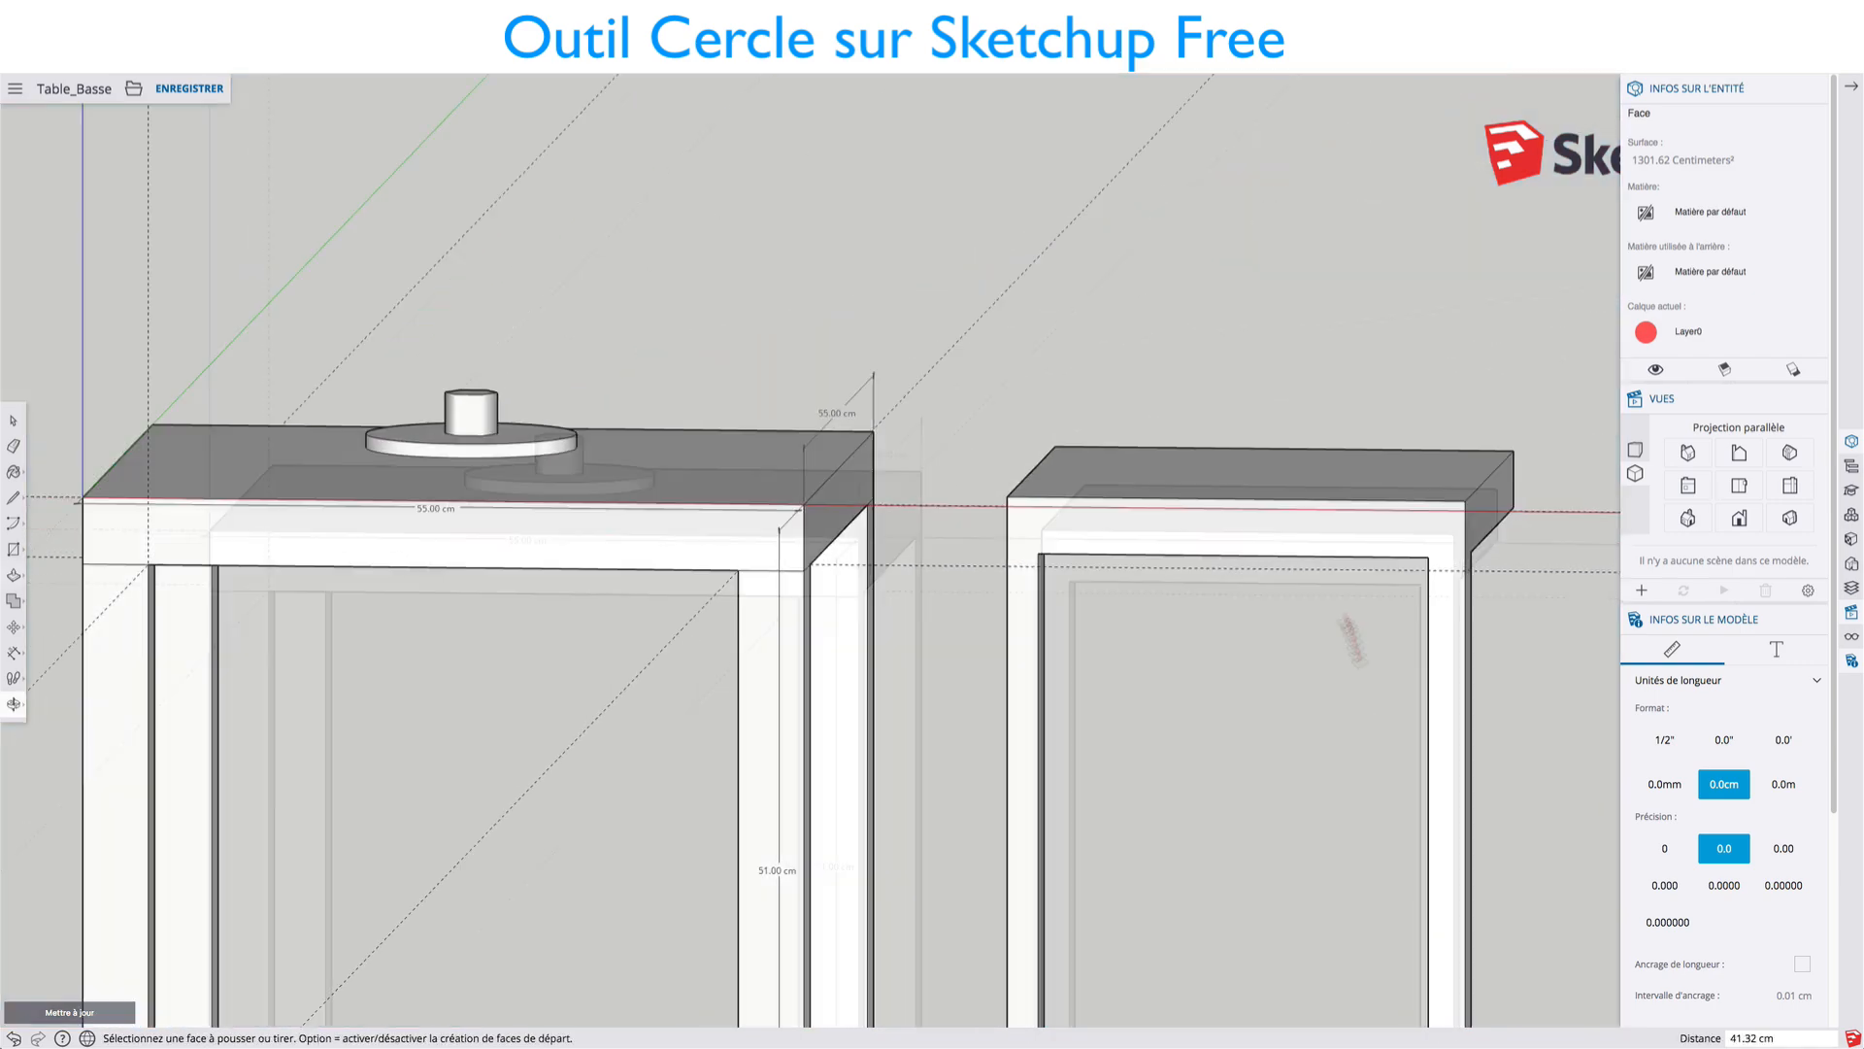
scroll(1336, 520, down, 3)
middle_drag(1281, 358, 1343, 648)
click(1269, 583)
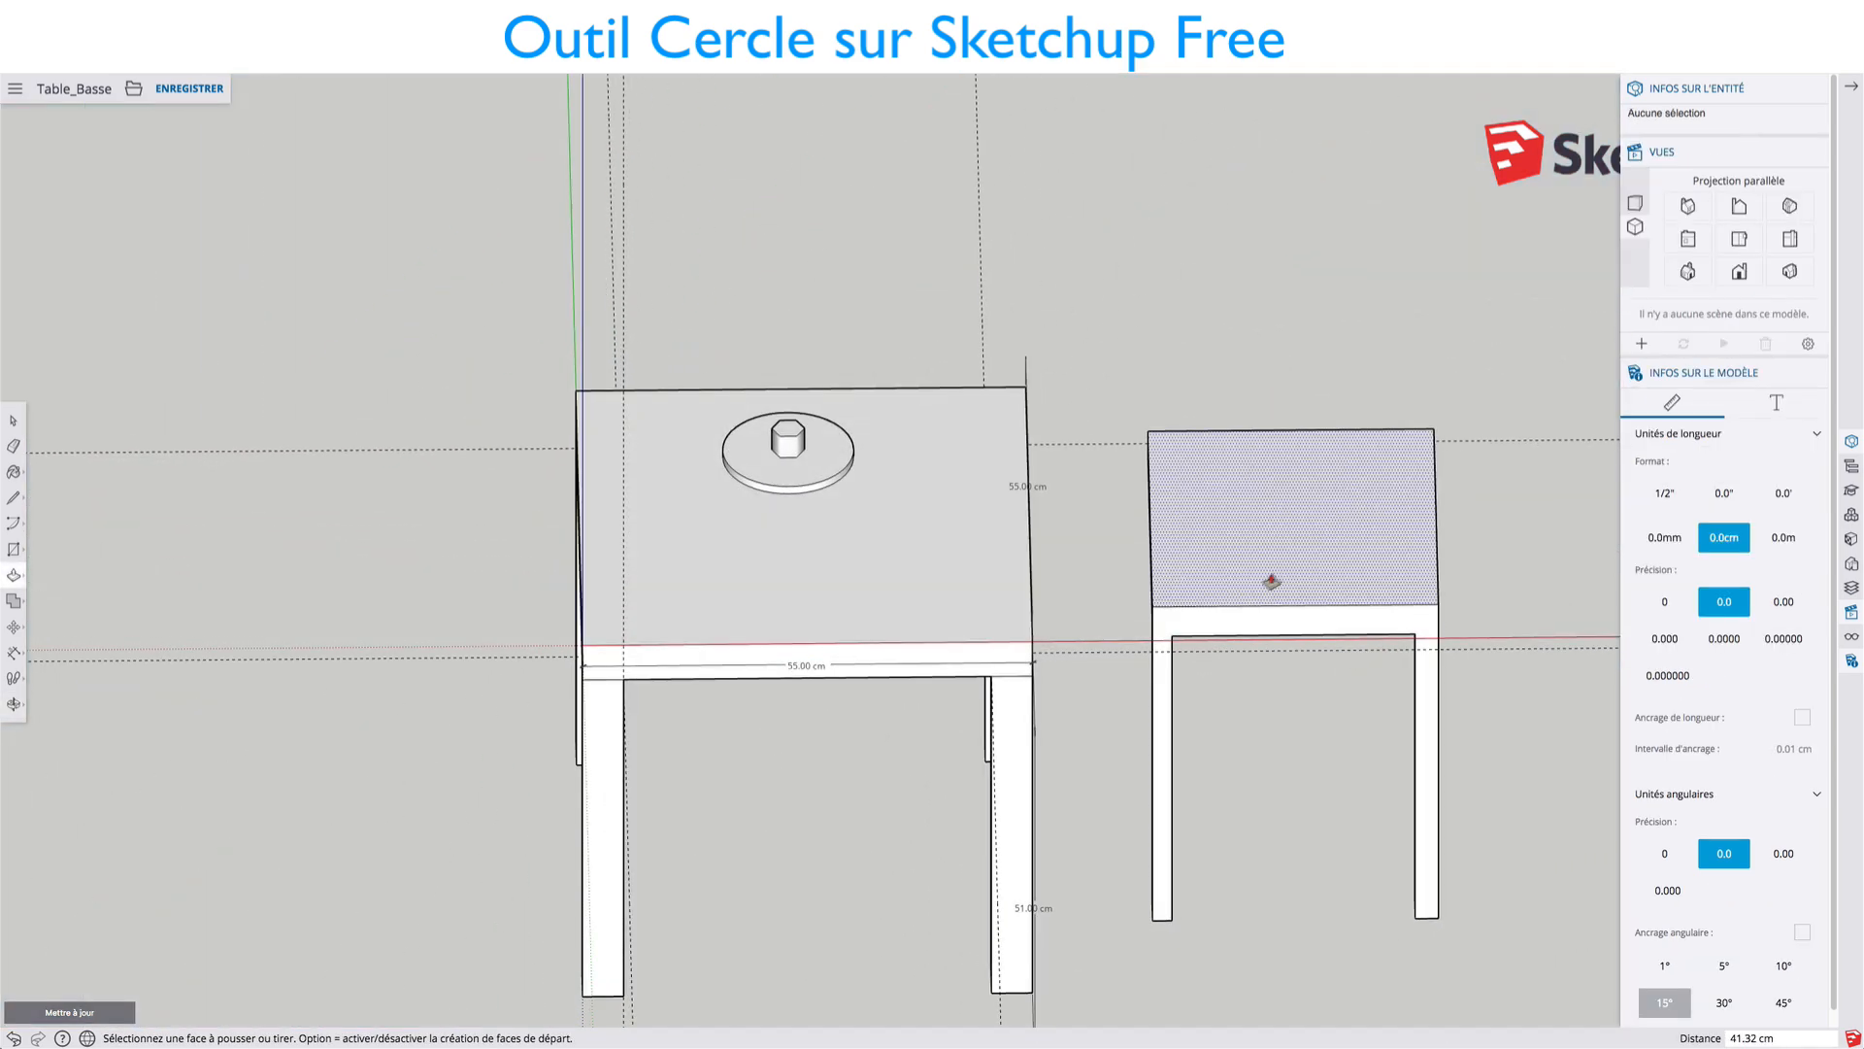
middle_drag(1269, 582, 1161, 570)
key(p)
scroll(1163, 568, up, 3)
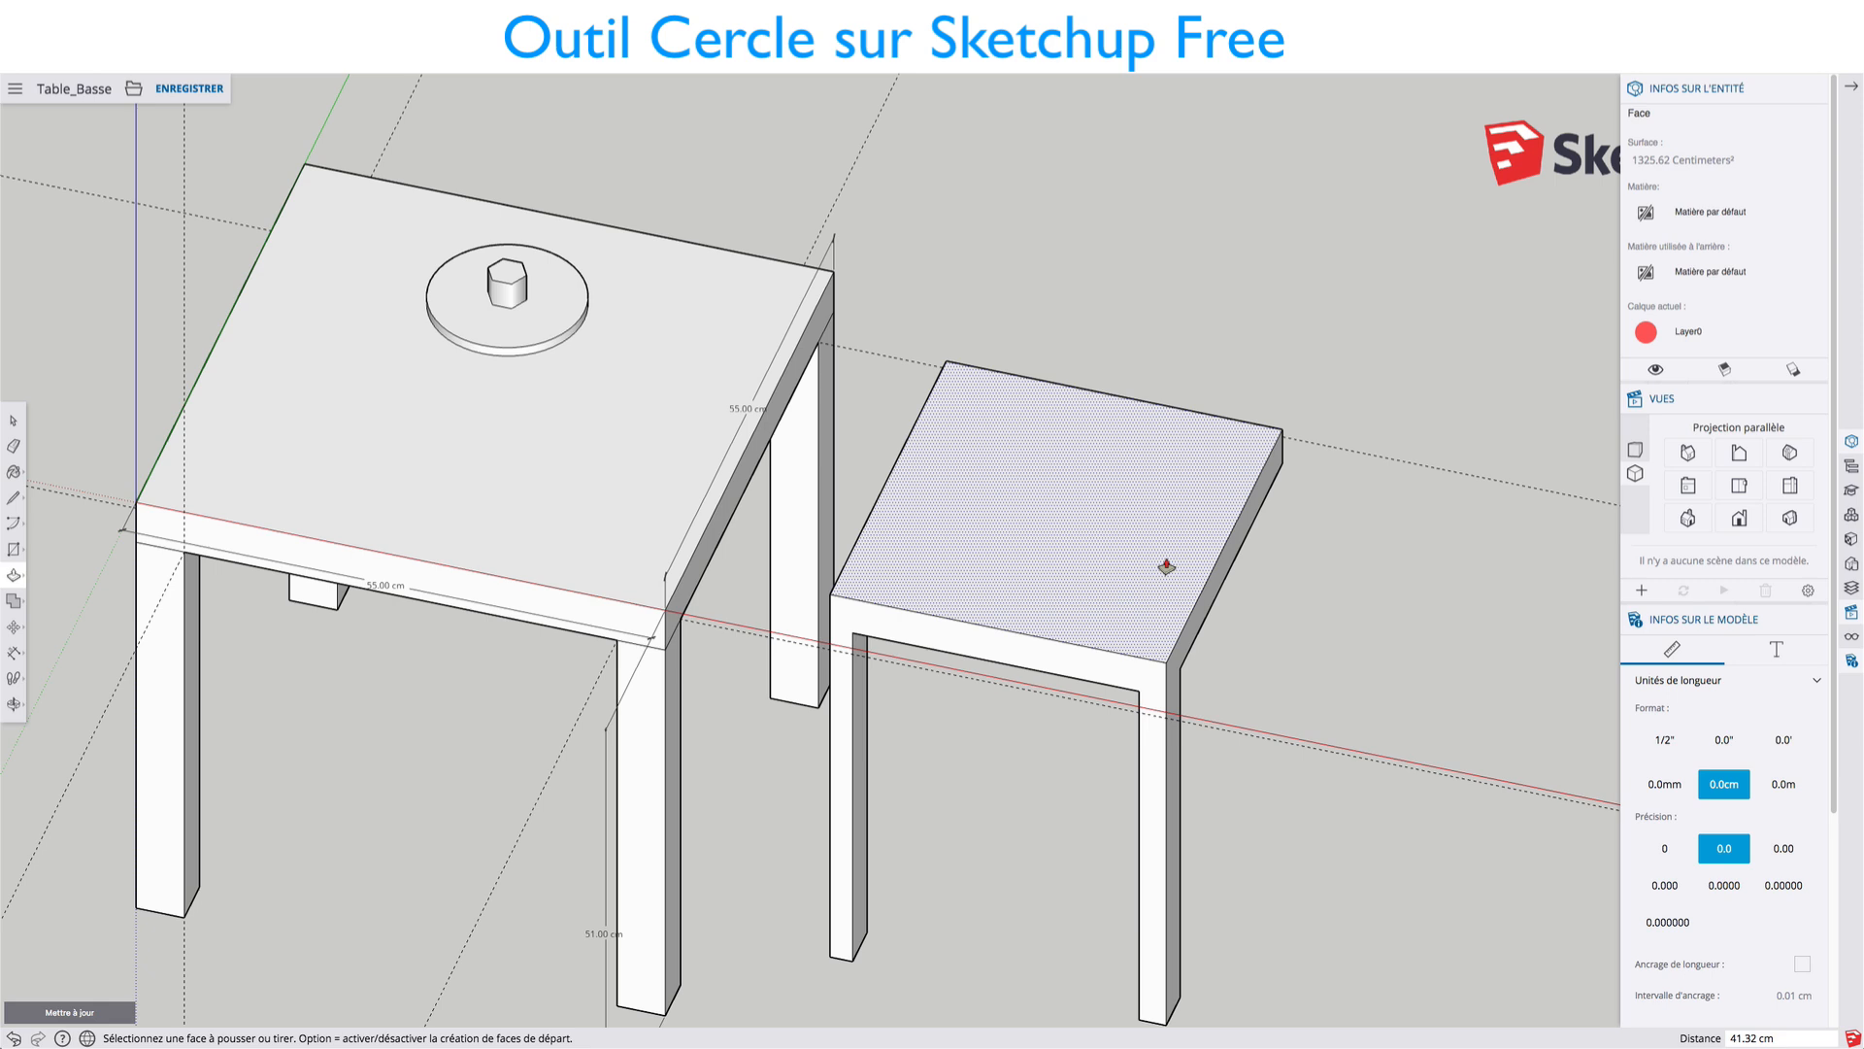
Step: Draw a circle with a radius of about 4.21 cm in the middle of the second tabletop
key(c)
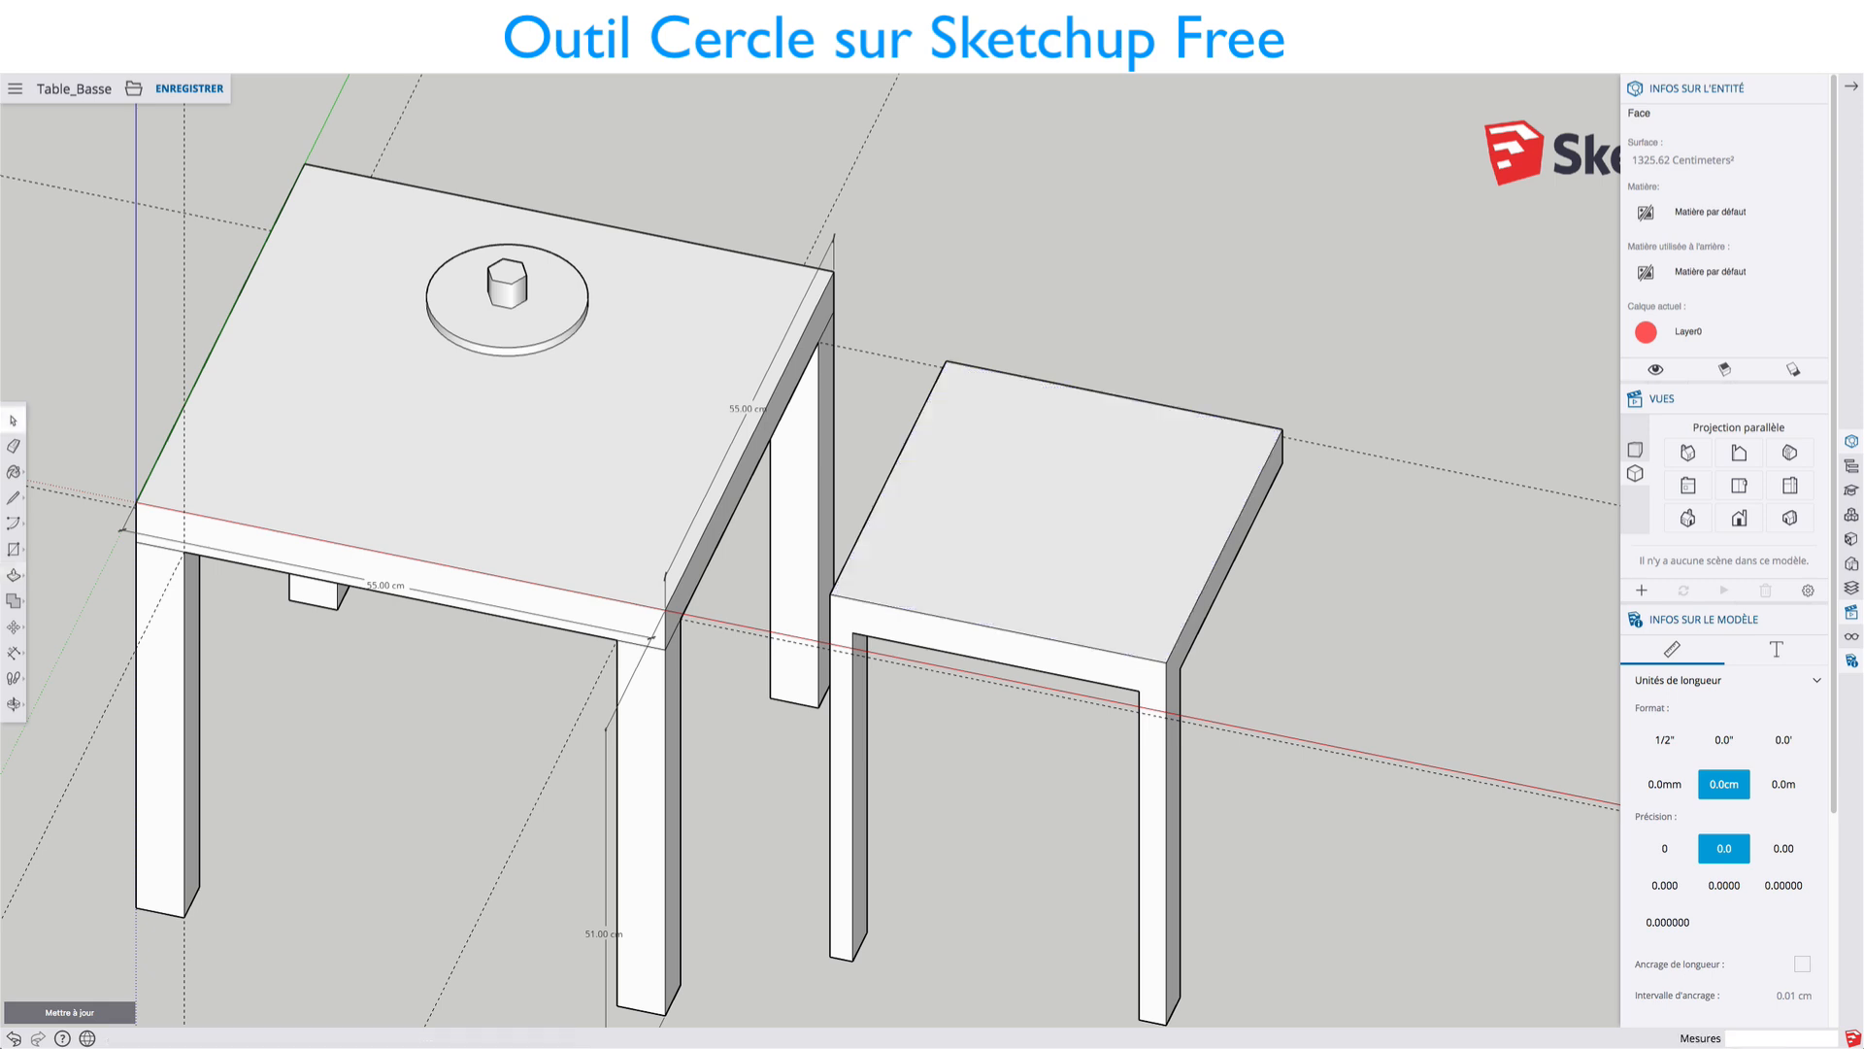
click(1058, 512)
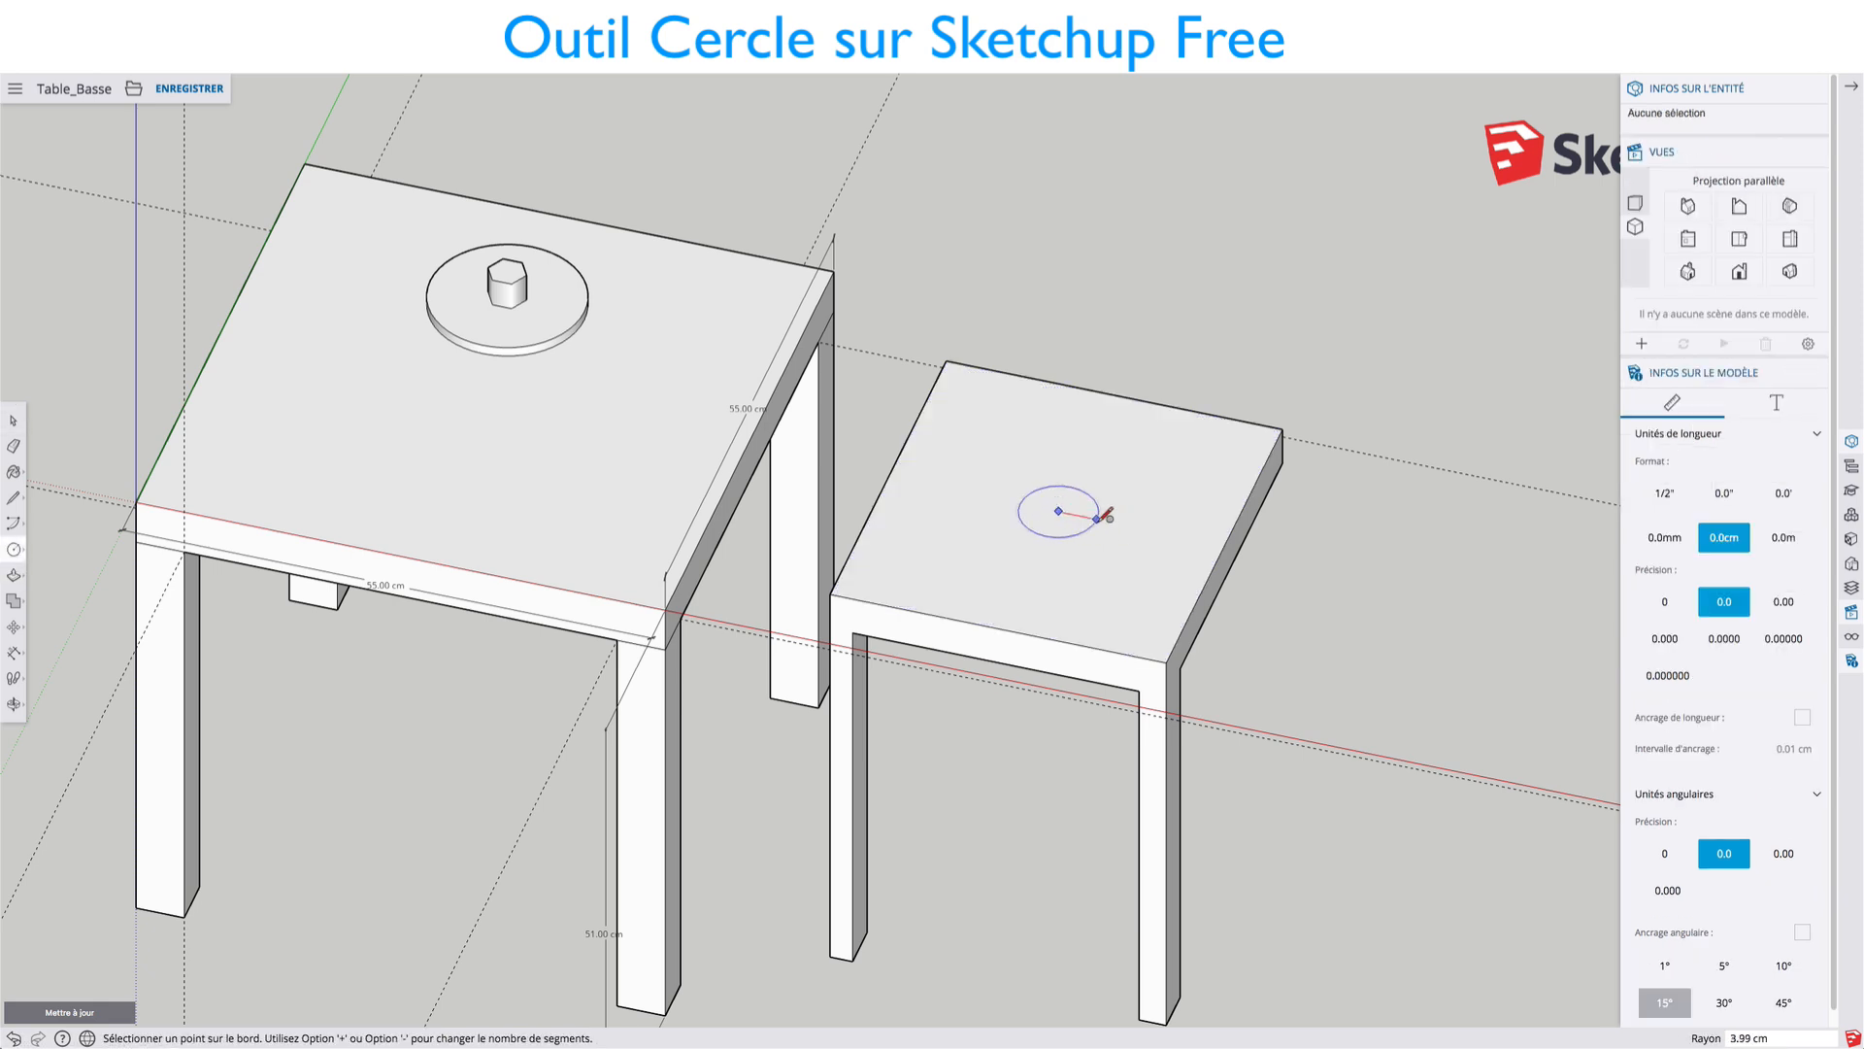
key(space)
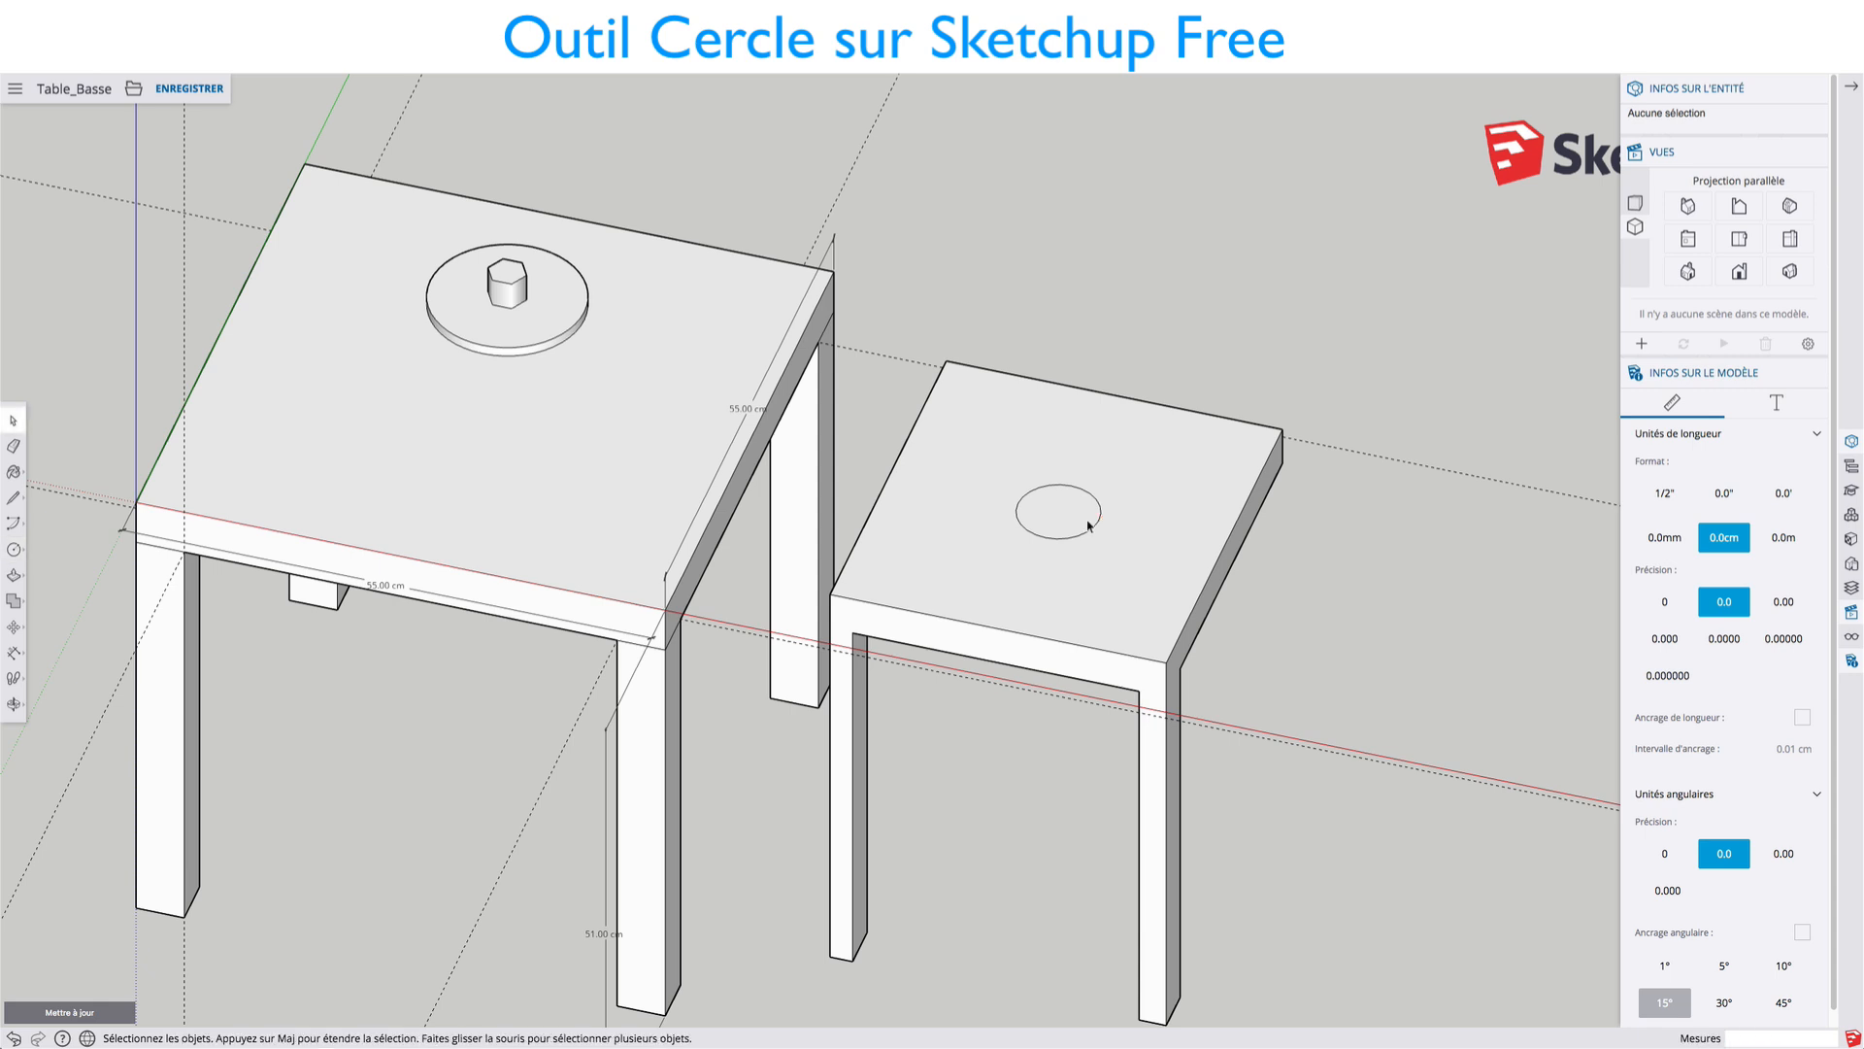
Step: Set the number of segments of the circle on the second tabletop to 3 to make a triangle
click(1094, 529)
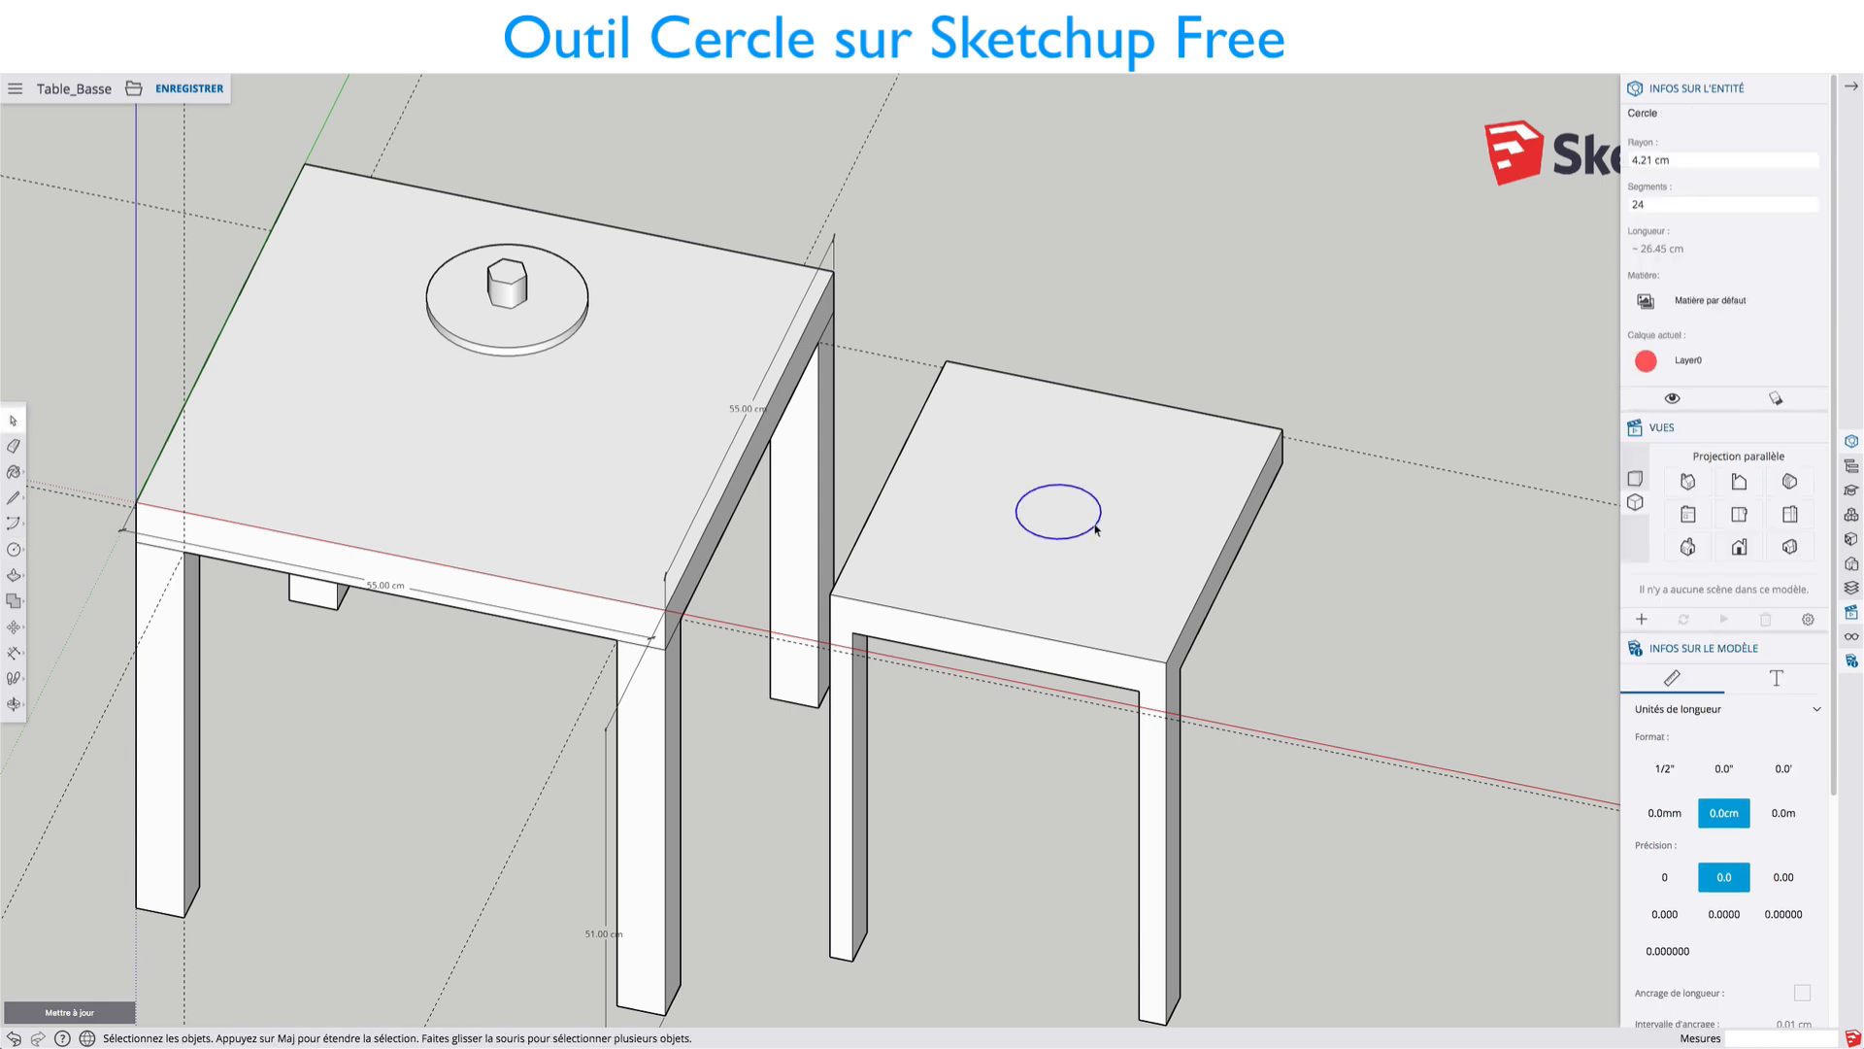
right_click(1097, 524)
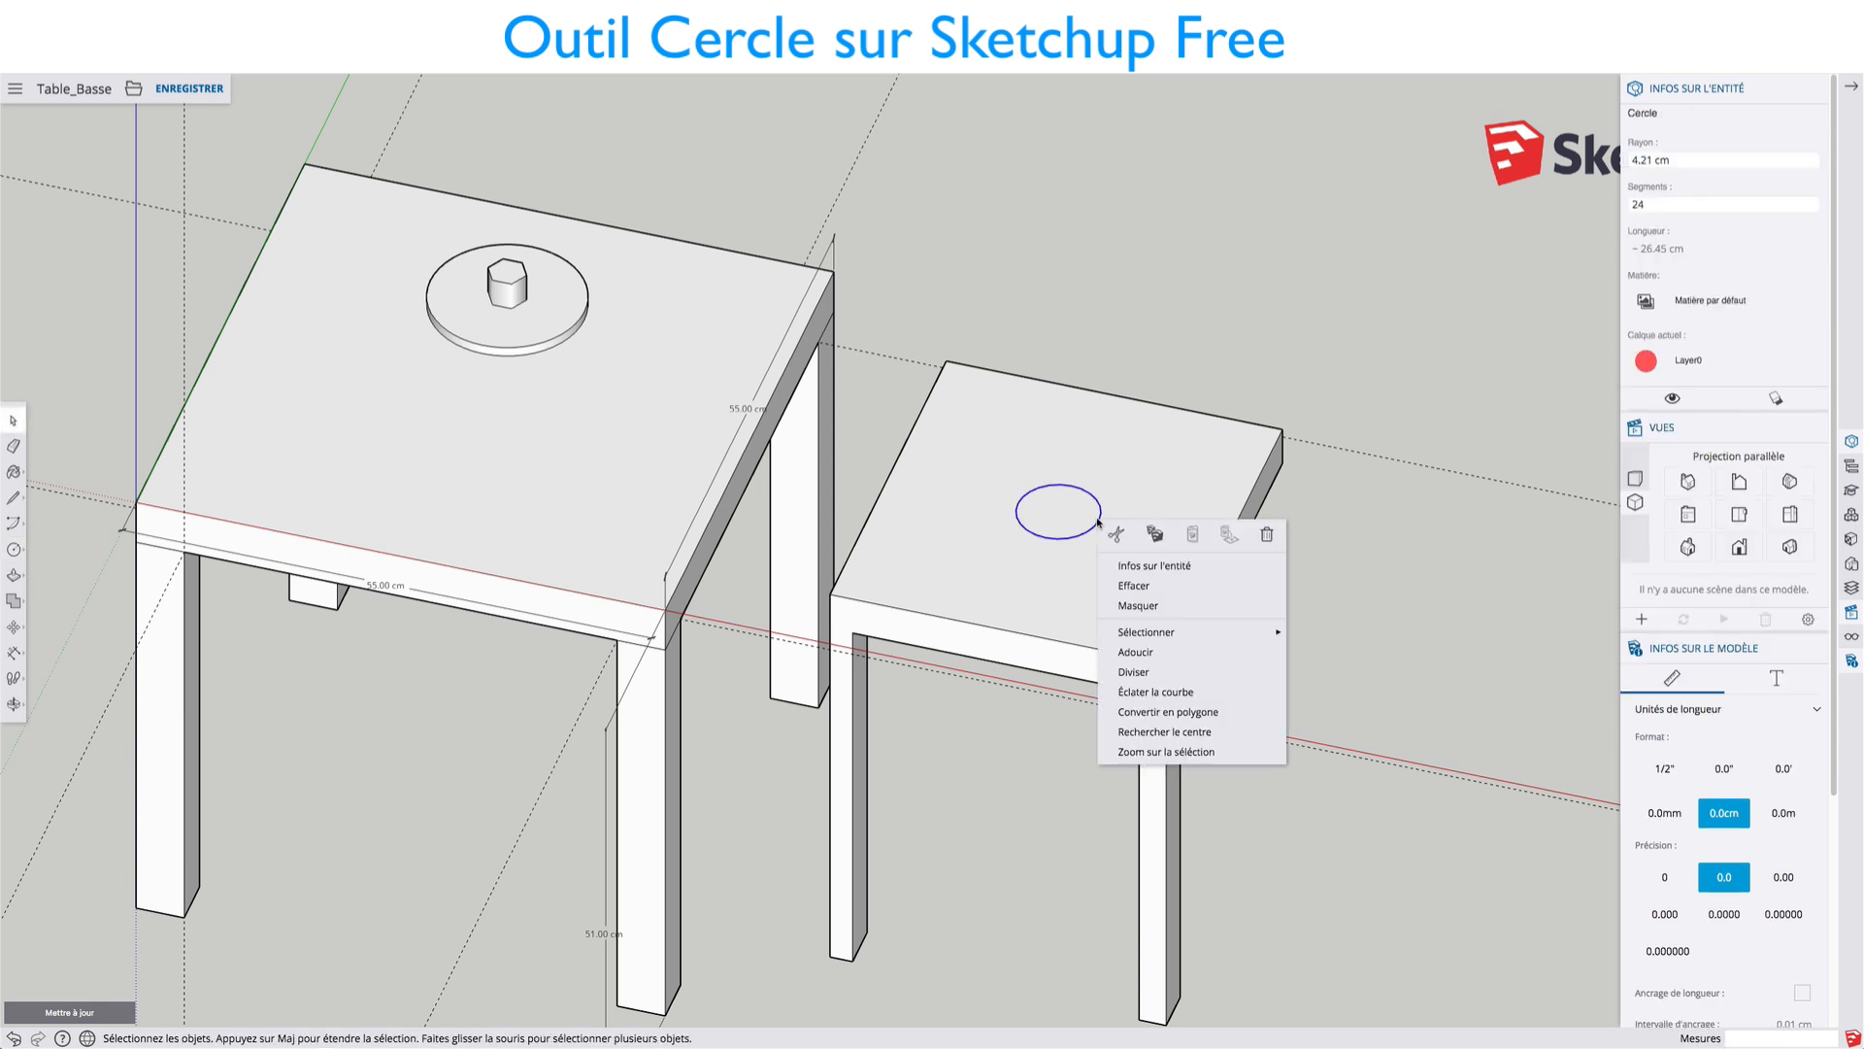
click(1132, 571)
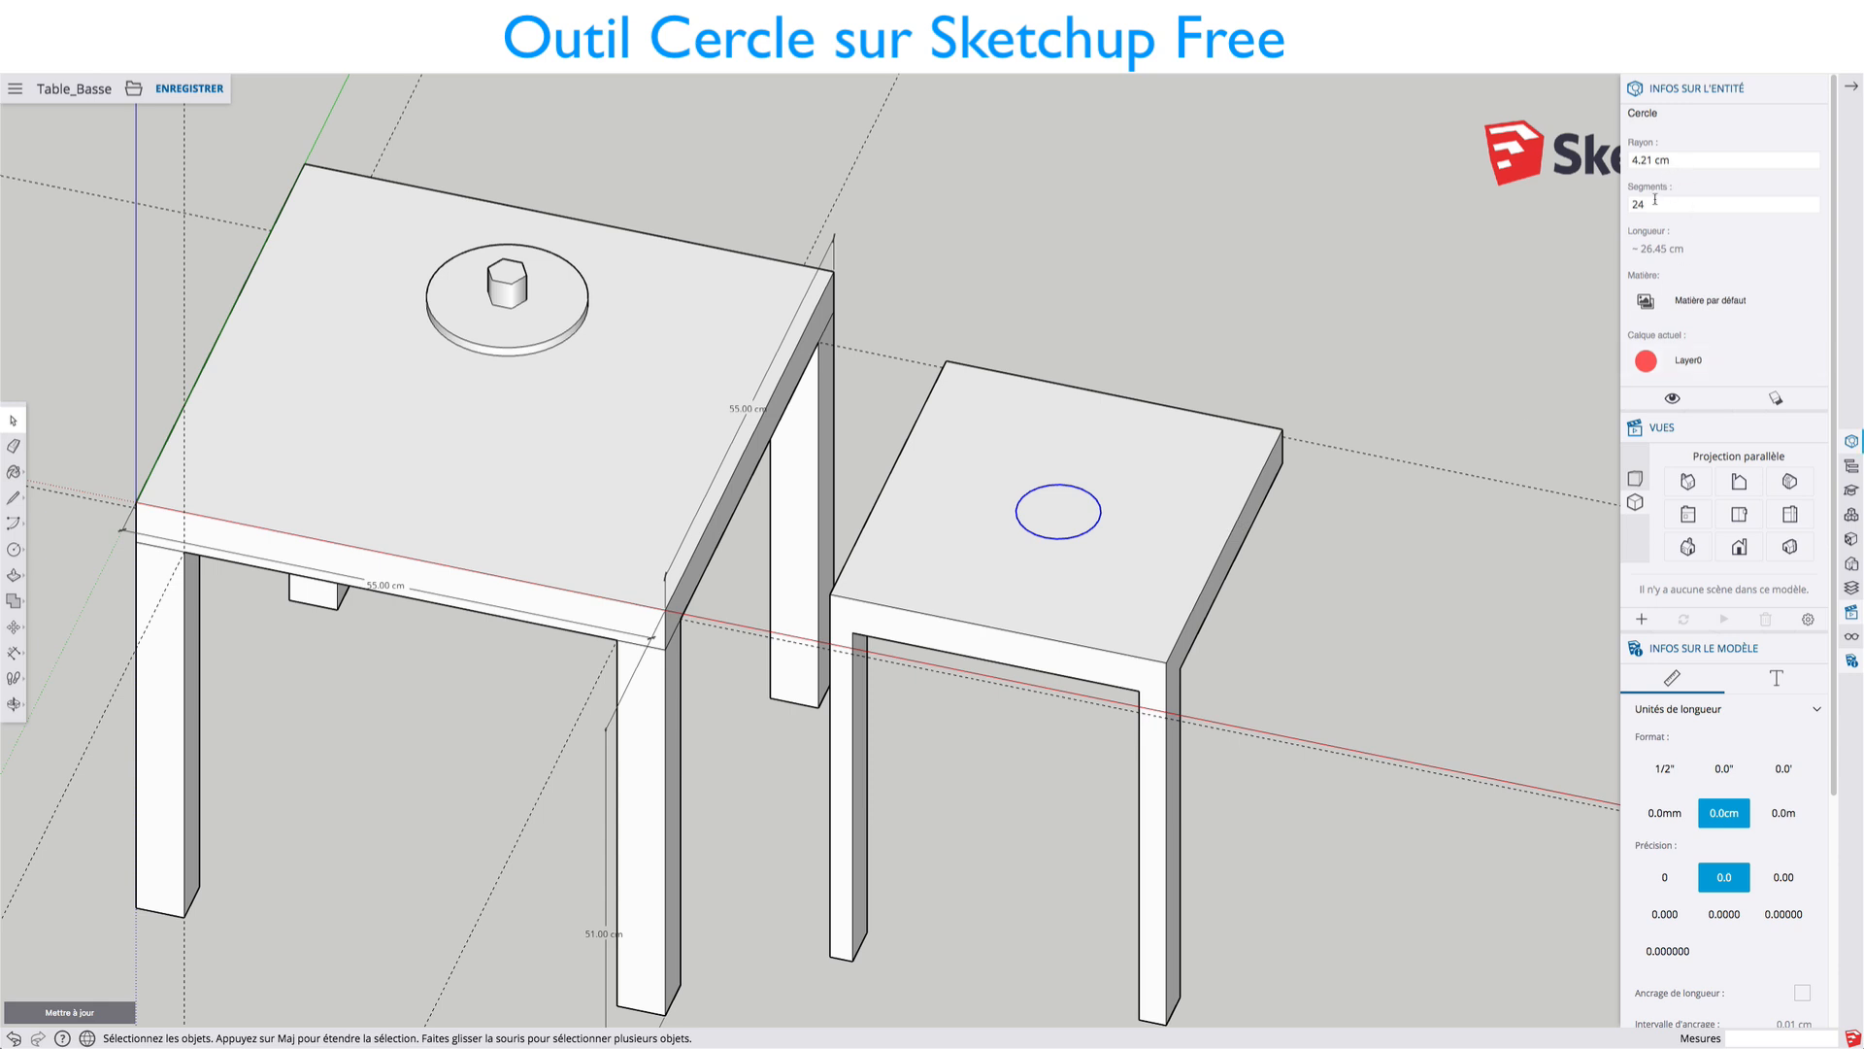
text(3)
key(Return)
scroll(1128, 535, up, 3)
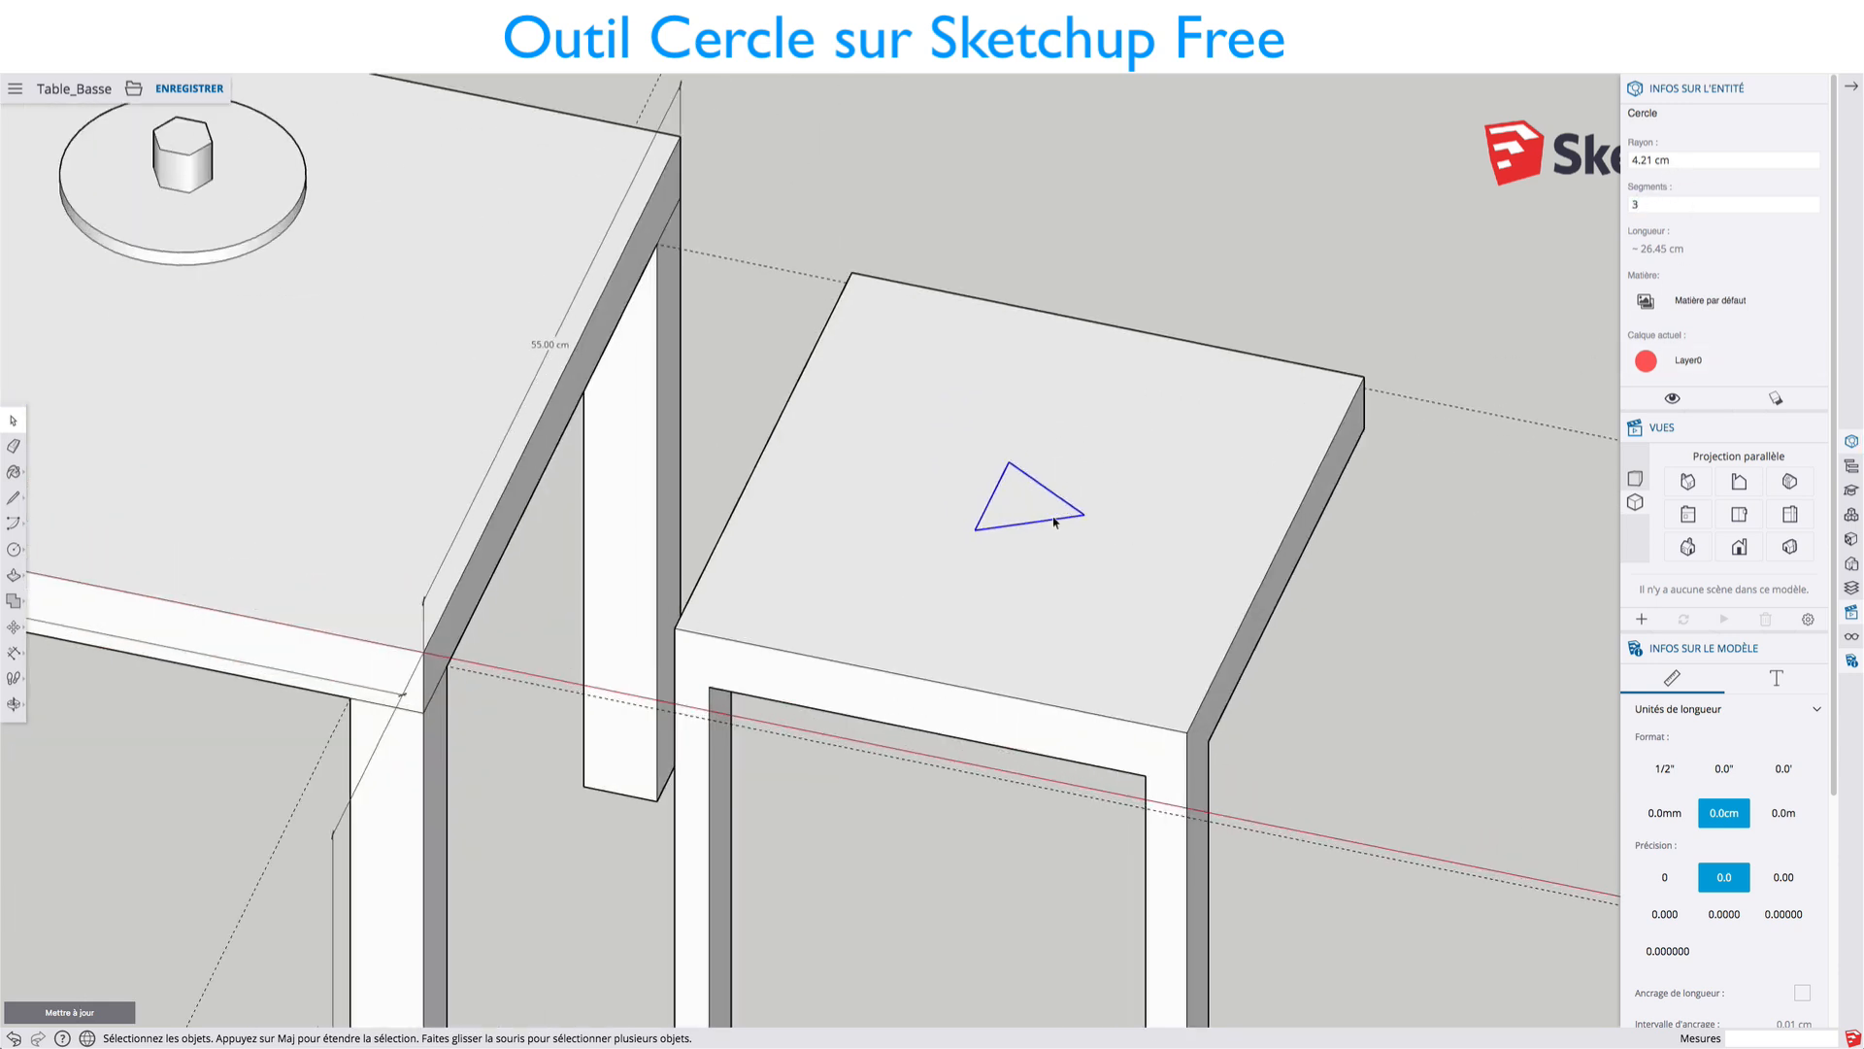
Step: Extrude the triangular face upward with Push/Pull to form a short prism on the second tabletop
click(1032, 508)
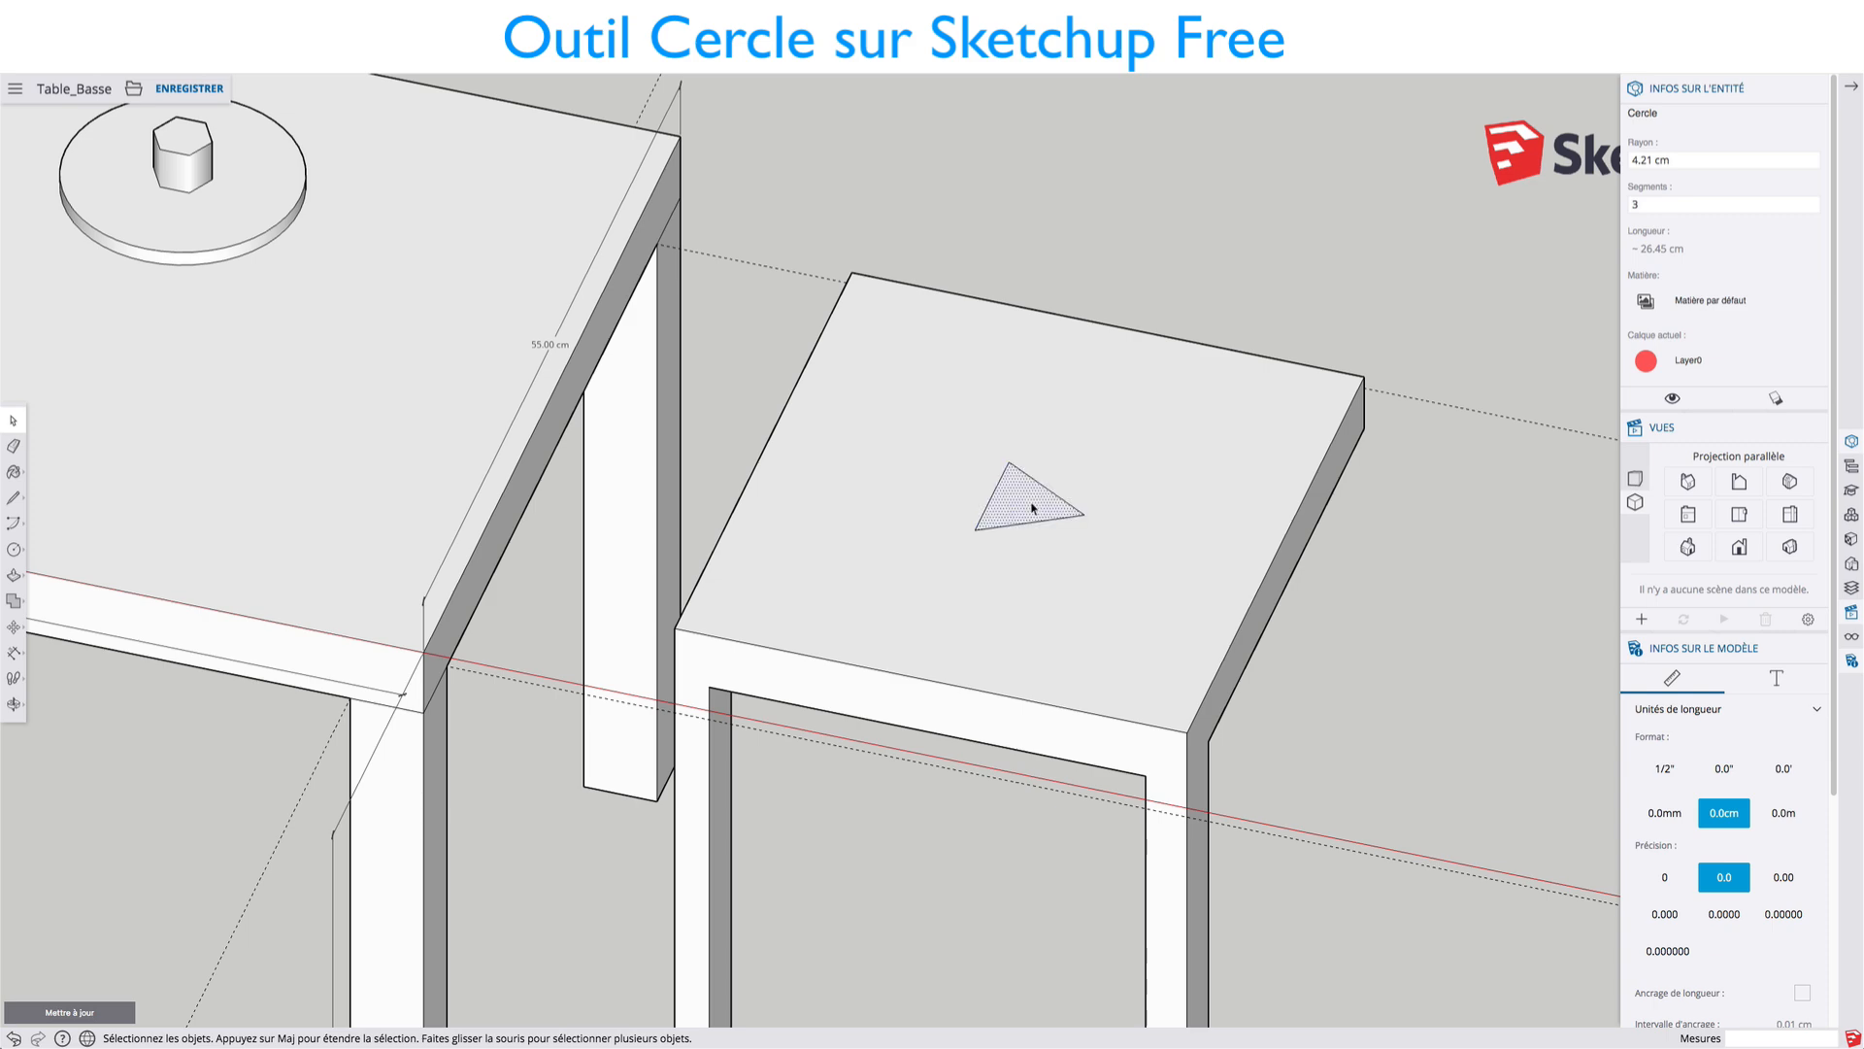
key(p)
drag(1019, 508, 1004, 470)
scroll(1005, 470, down, 3)
middle_drag(1032, 486, 1258, 468)
key(space)
scroll(1094, 427, up, 3)
scroll(1093, 423, down, 4)
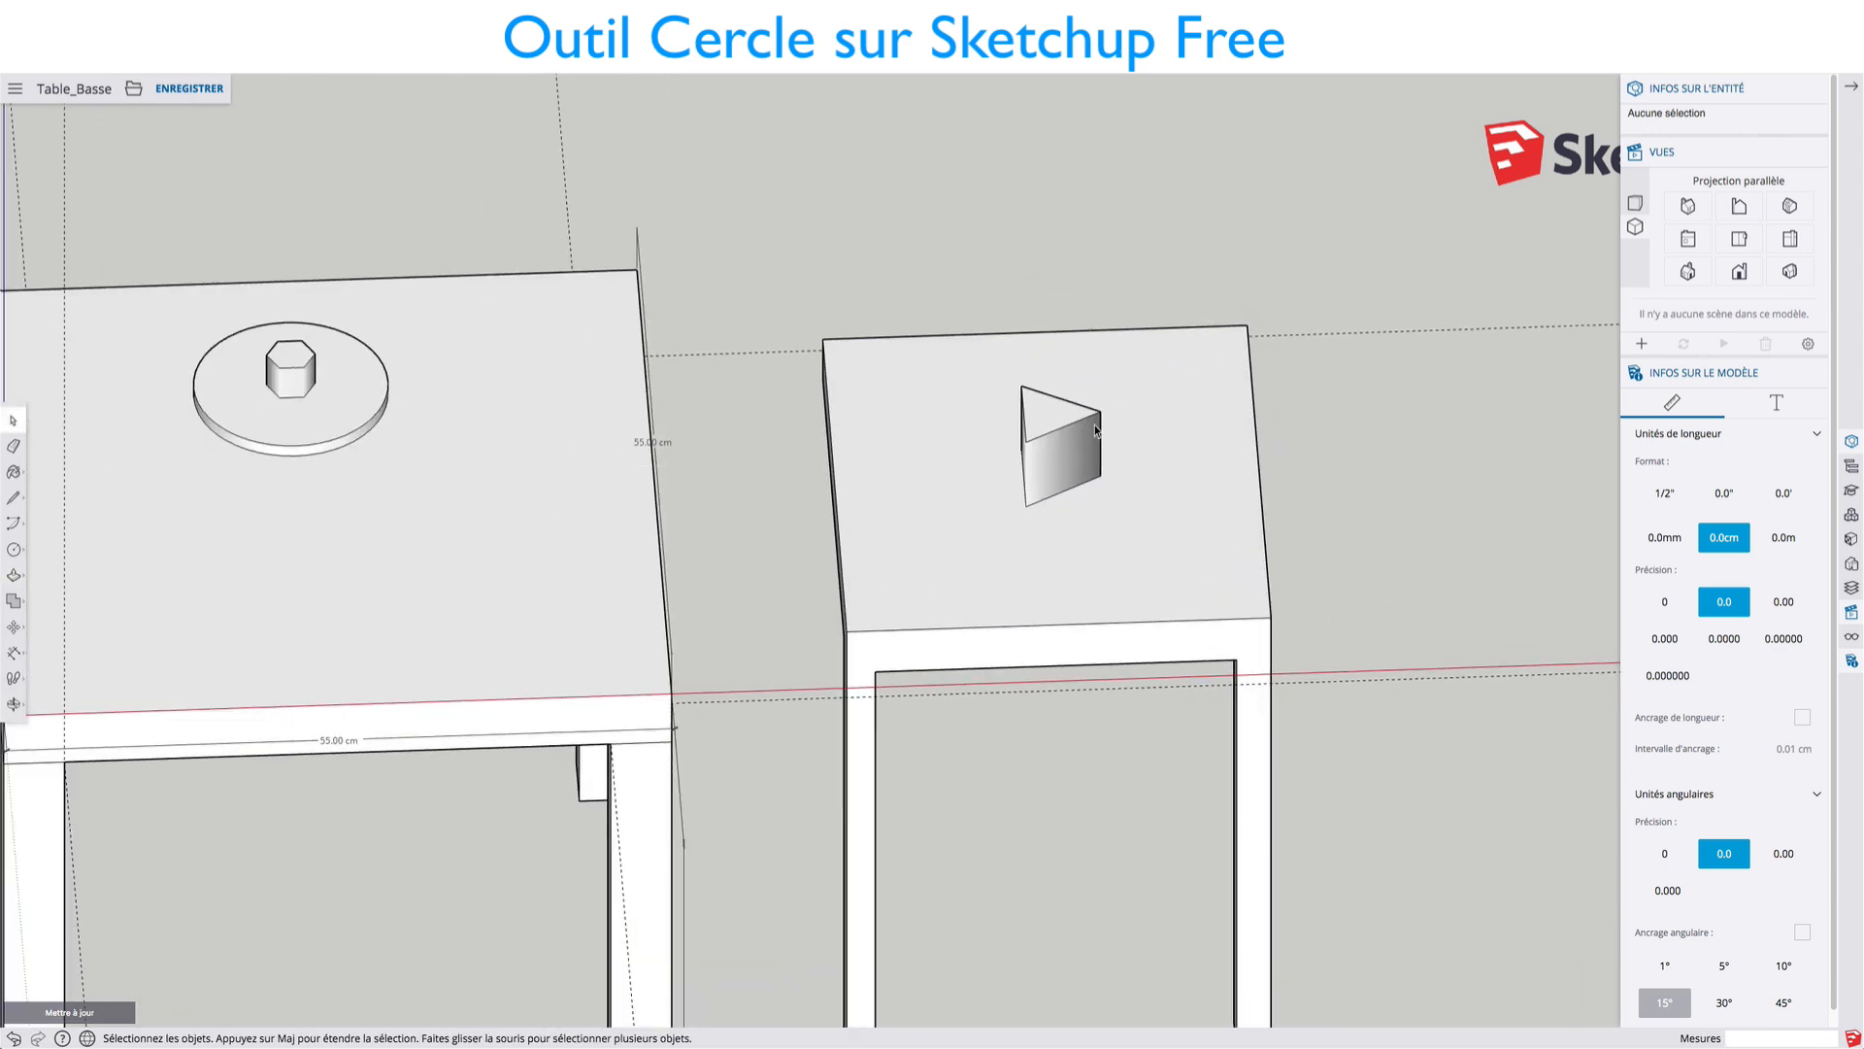
scroll(1101, 423, up, 3)
Step: Draw a circle with a radius of about 3.16 cm between the triangular prism and the second tabletop's front edge
key(c)
click(1124, 555)
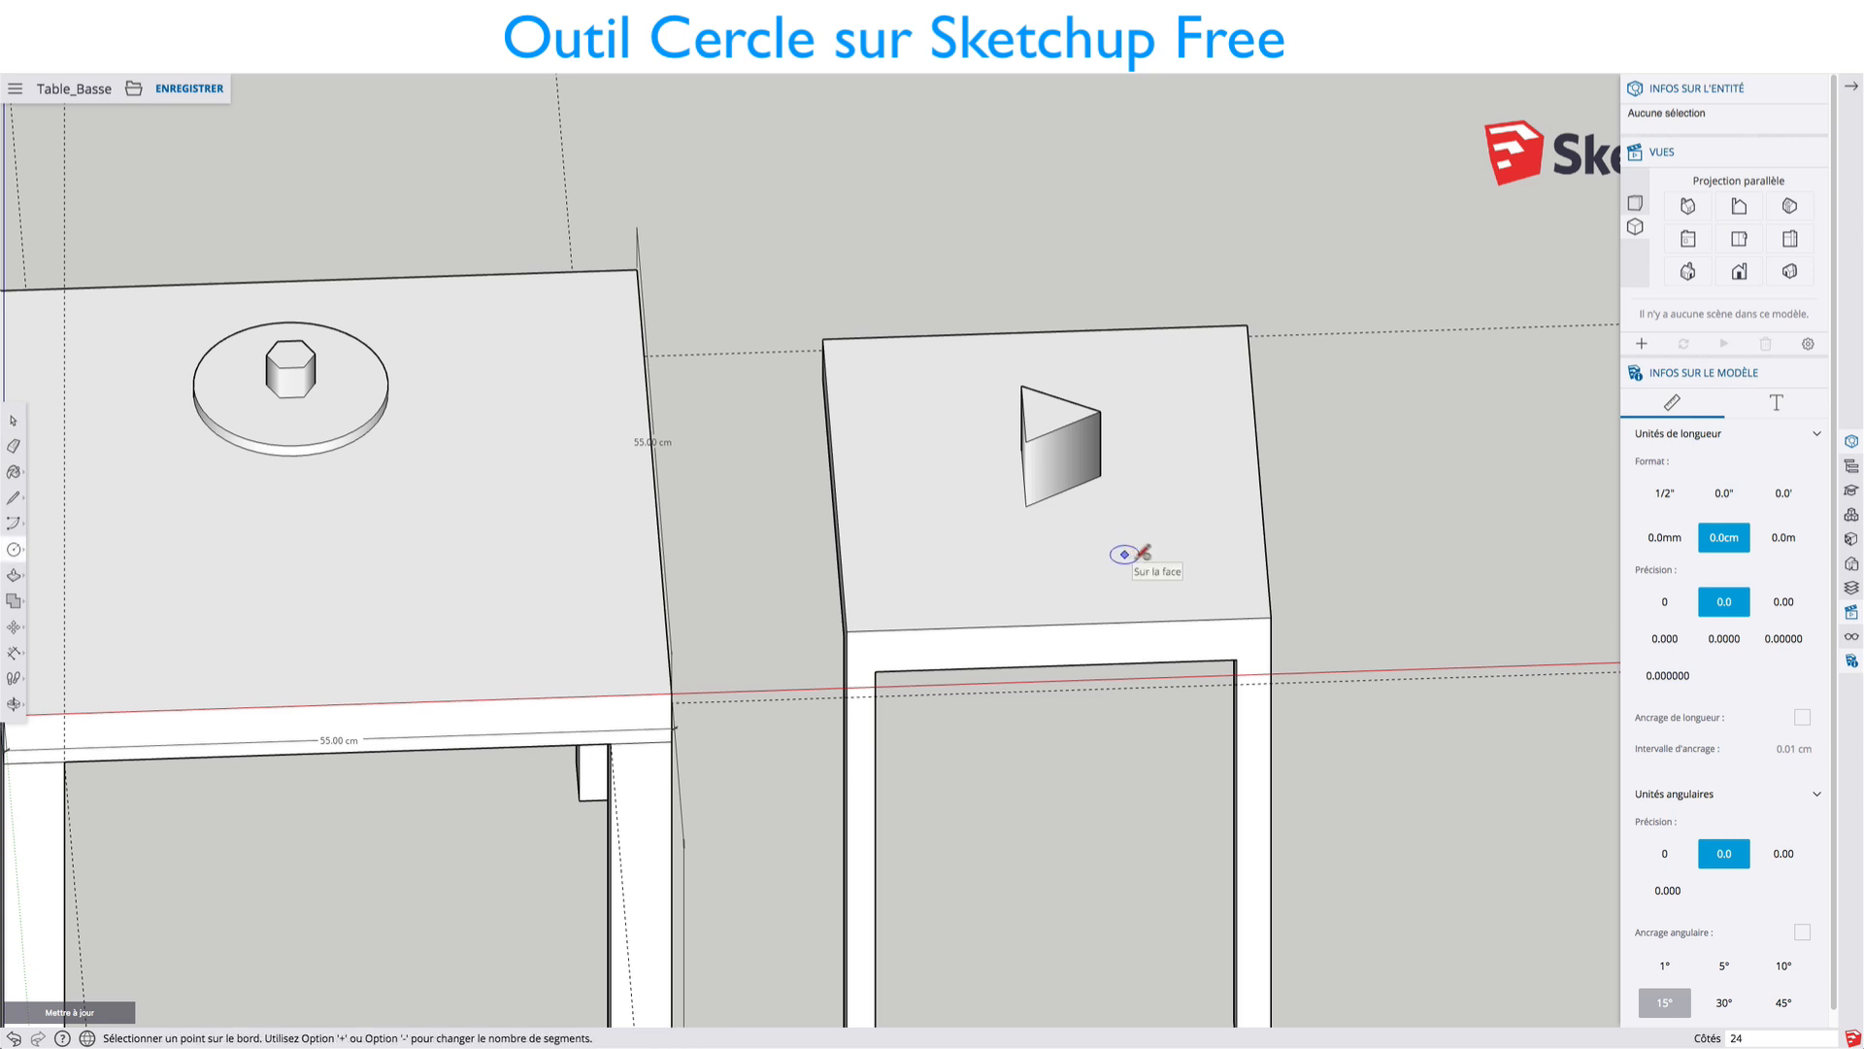
click(1164, 552)
key(space)
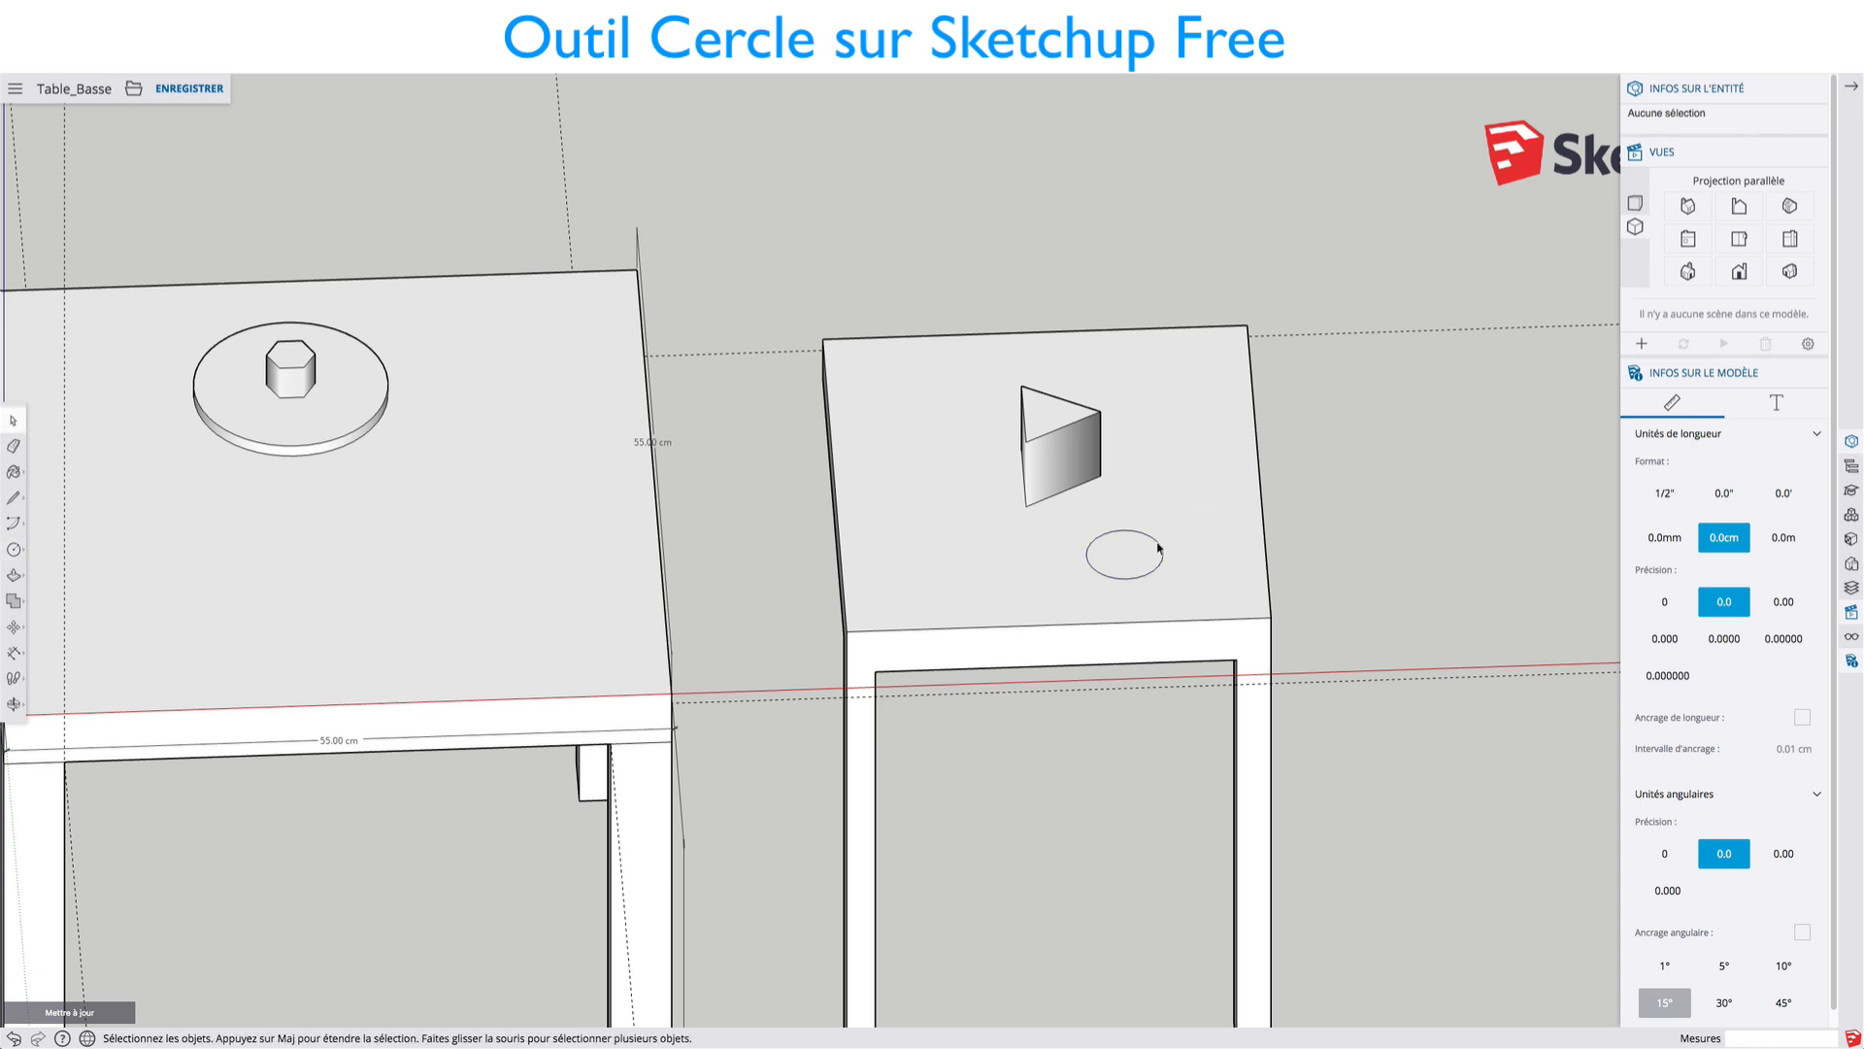
Step: Set the segments of the circle in front of the triangular prism to 12
click(1161, 549)
right_click(1161, 550)
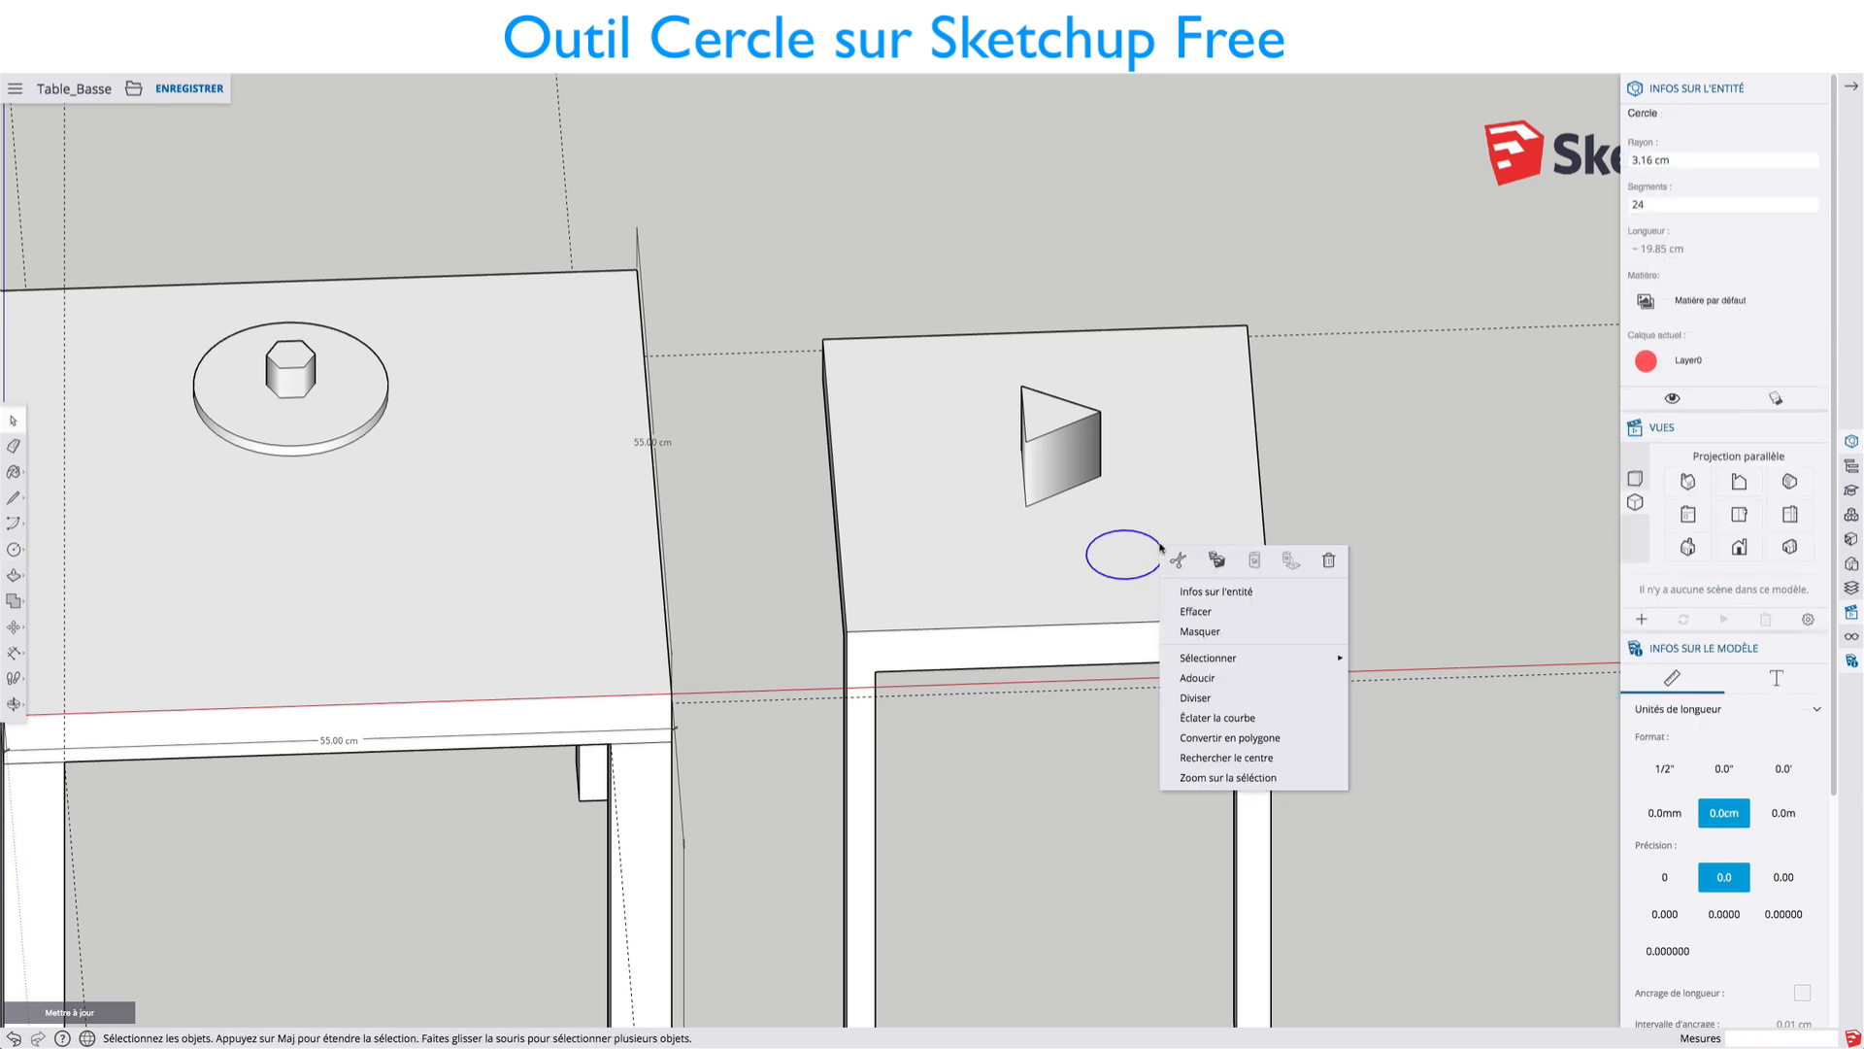
click(1215, 591)
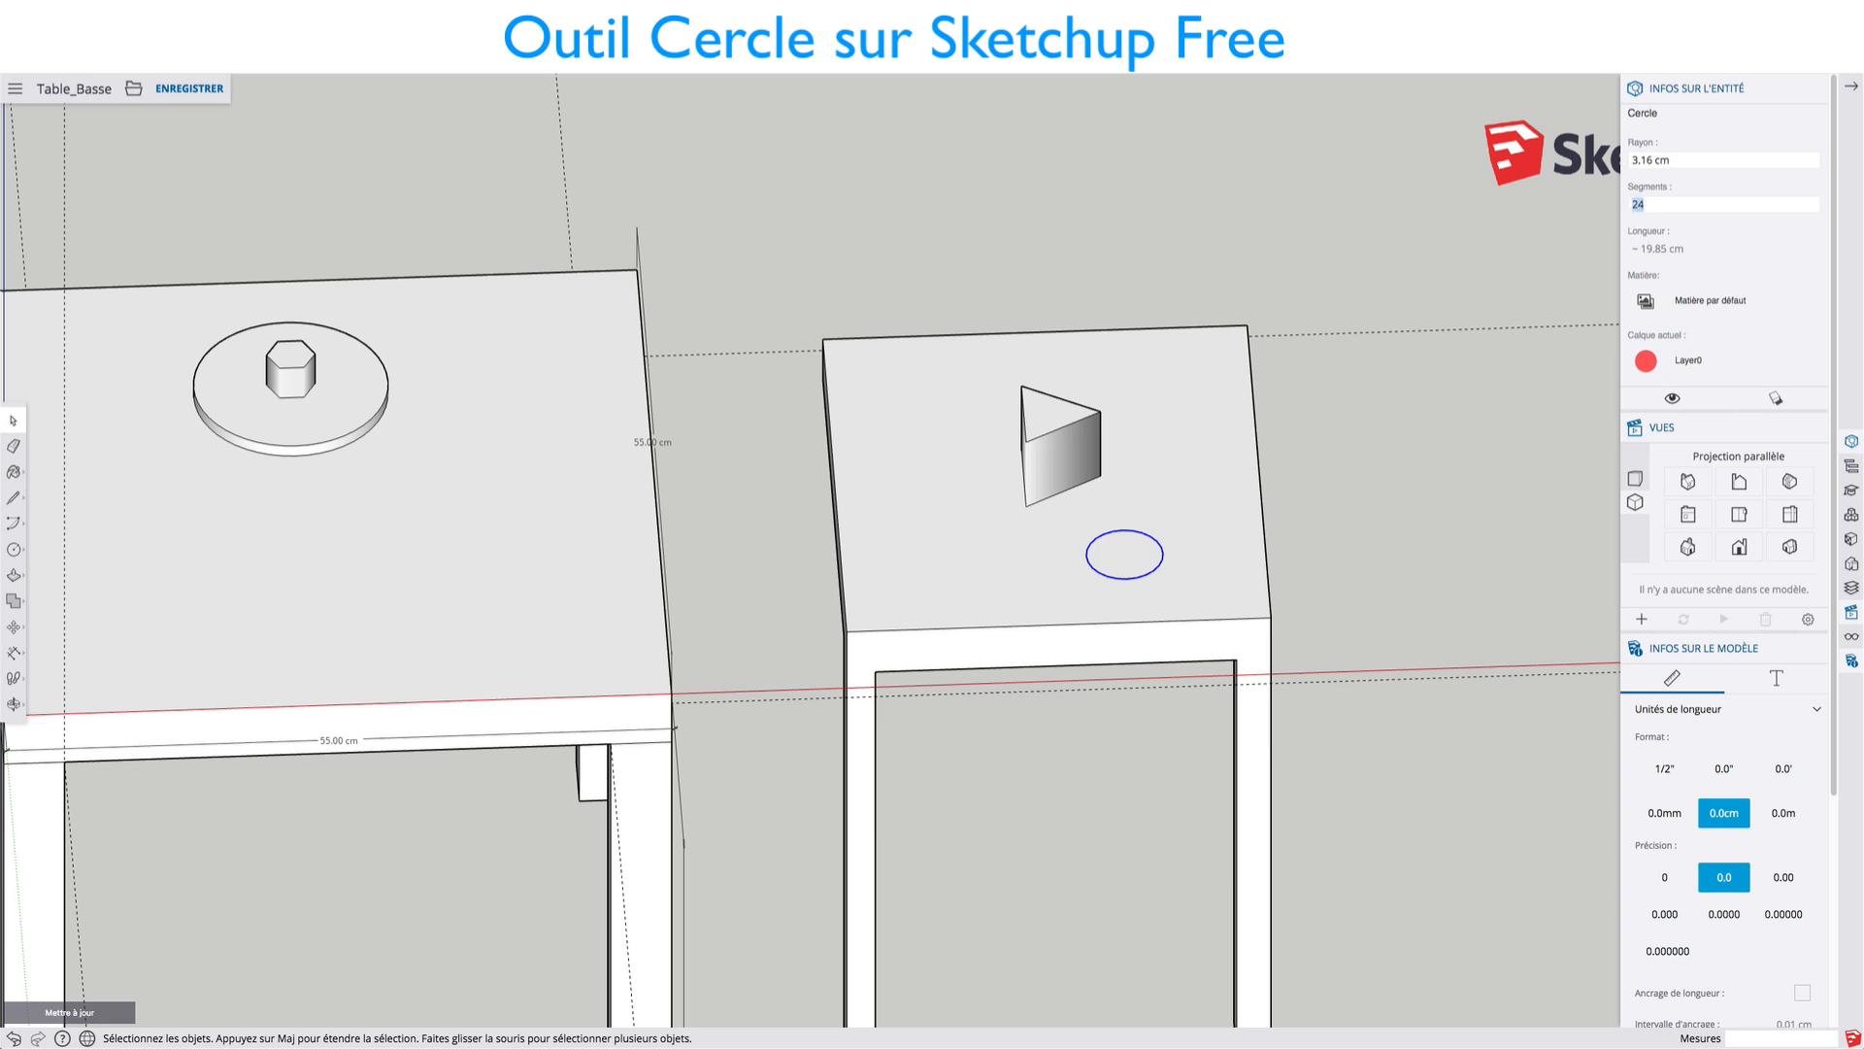
key(Return)
key(Return)
key(Return)
scroll(1092, 612, up, 5)
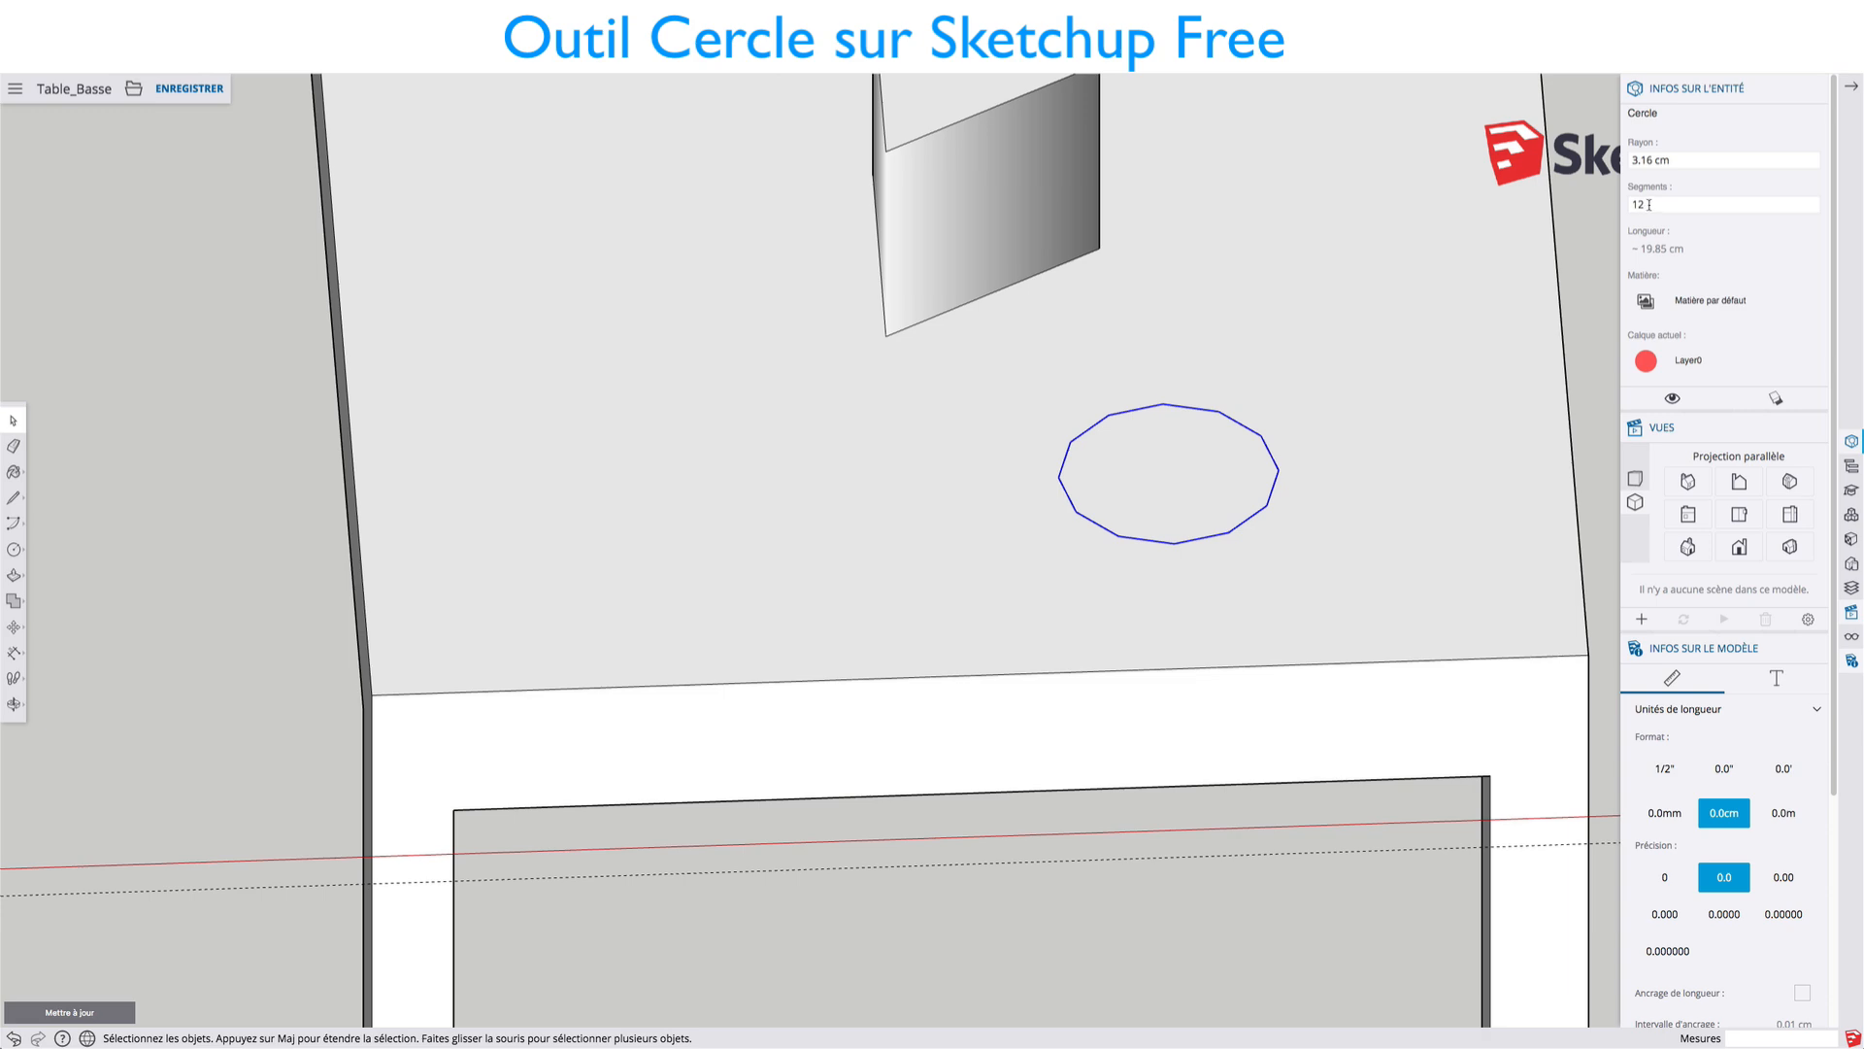
scroll(1138, 440, down, 2)
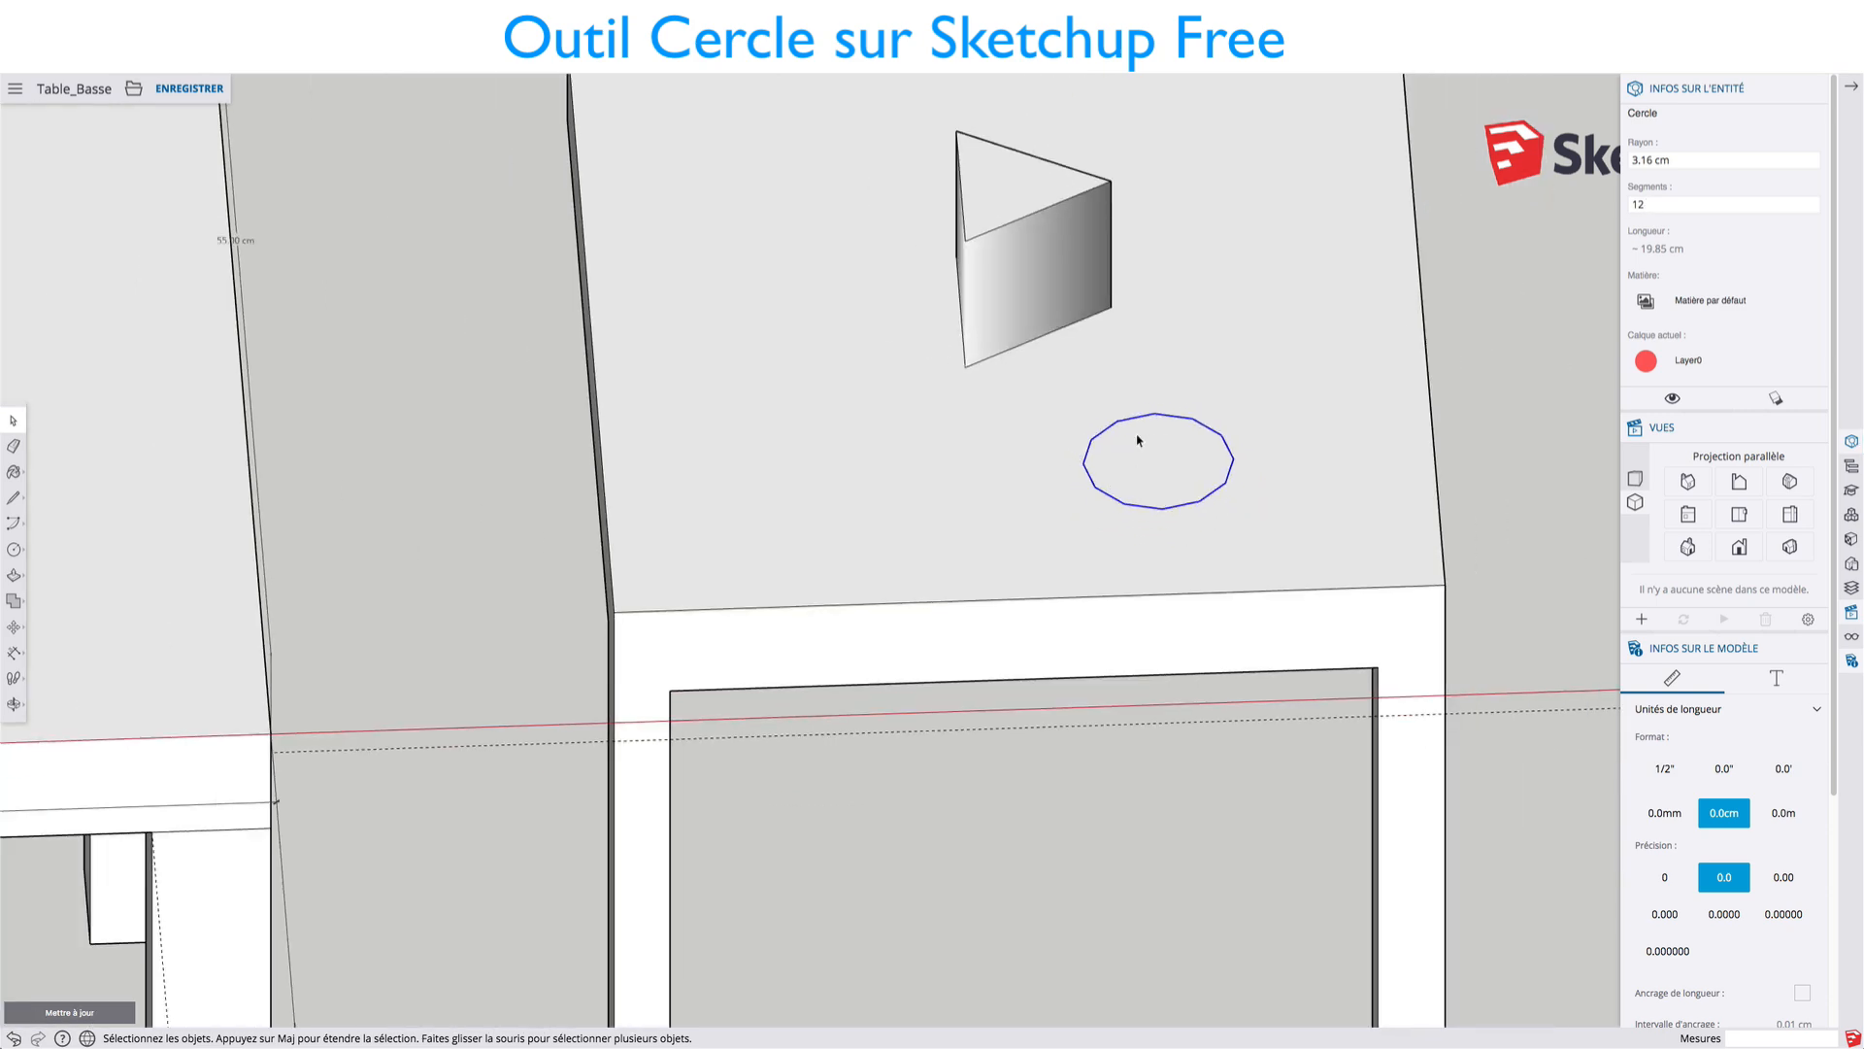
scroll(1138, 440, down, 3)
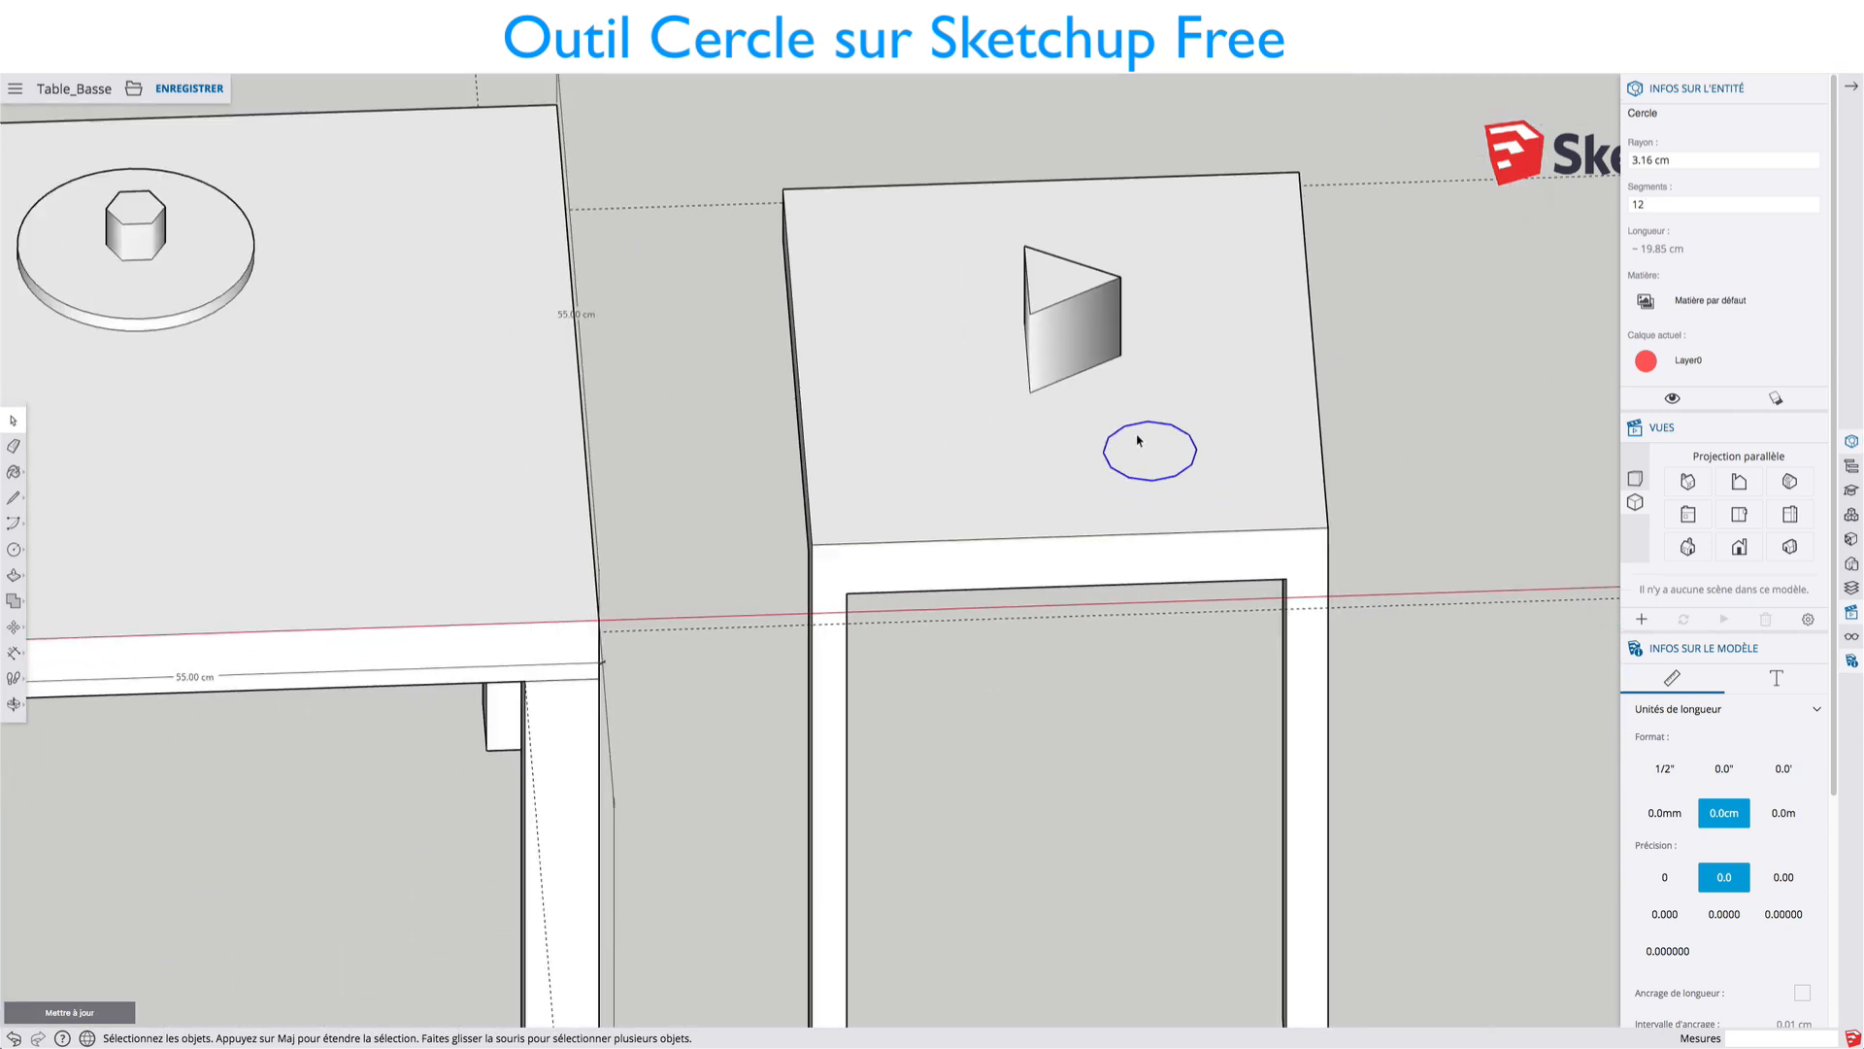
middle_drag(1214, 501, 1204, 456)
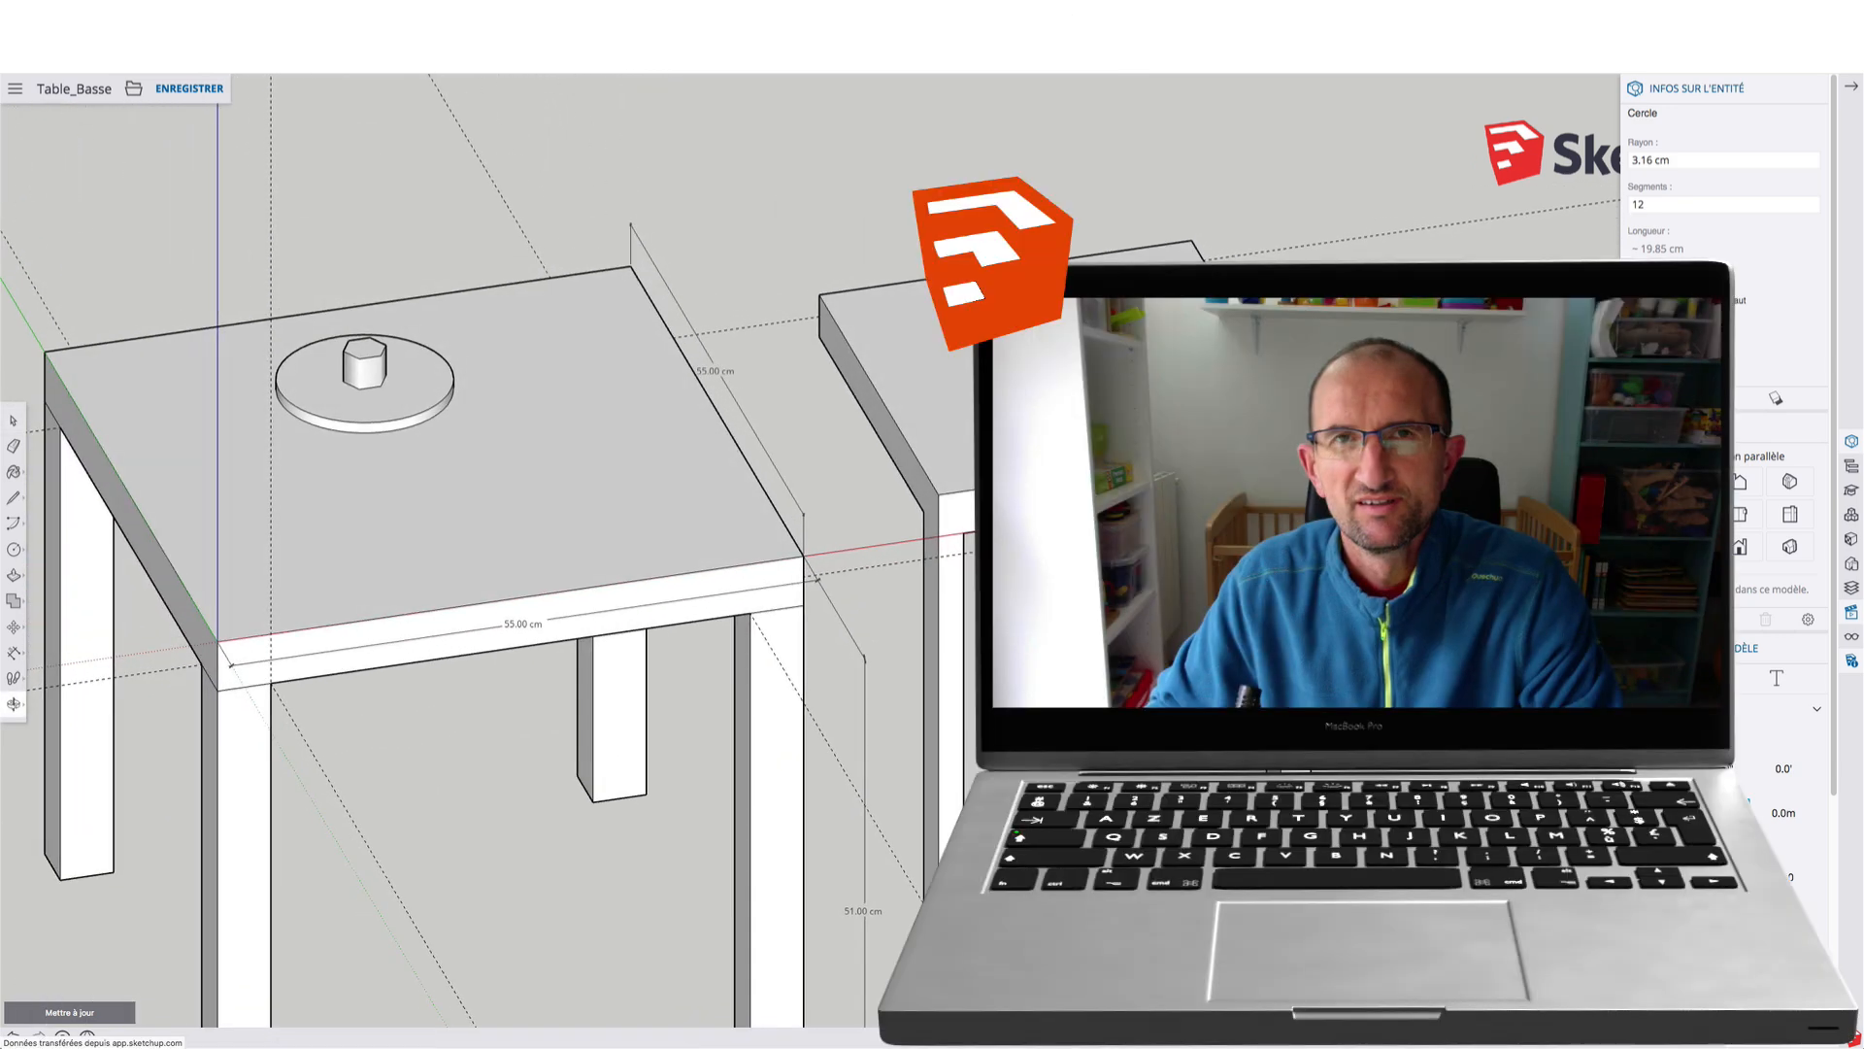